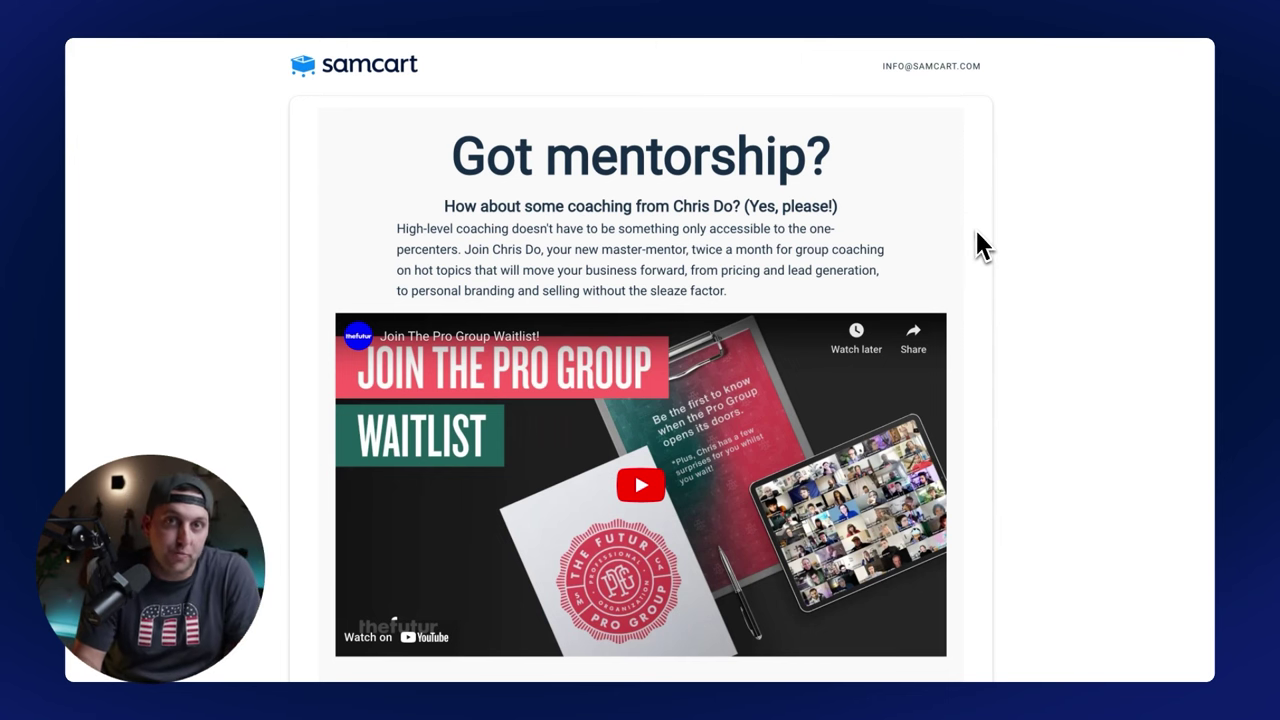
Review the example upsell pages for the Pro Group coaching offer and The Build Muscle Stack
scroll(1046, 314, down, 5)
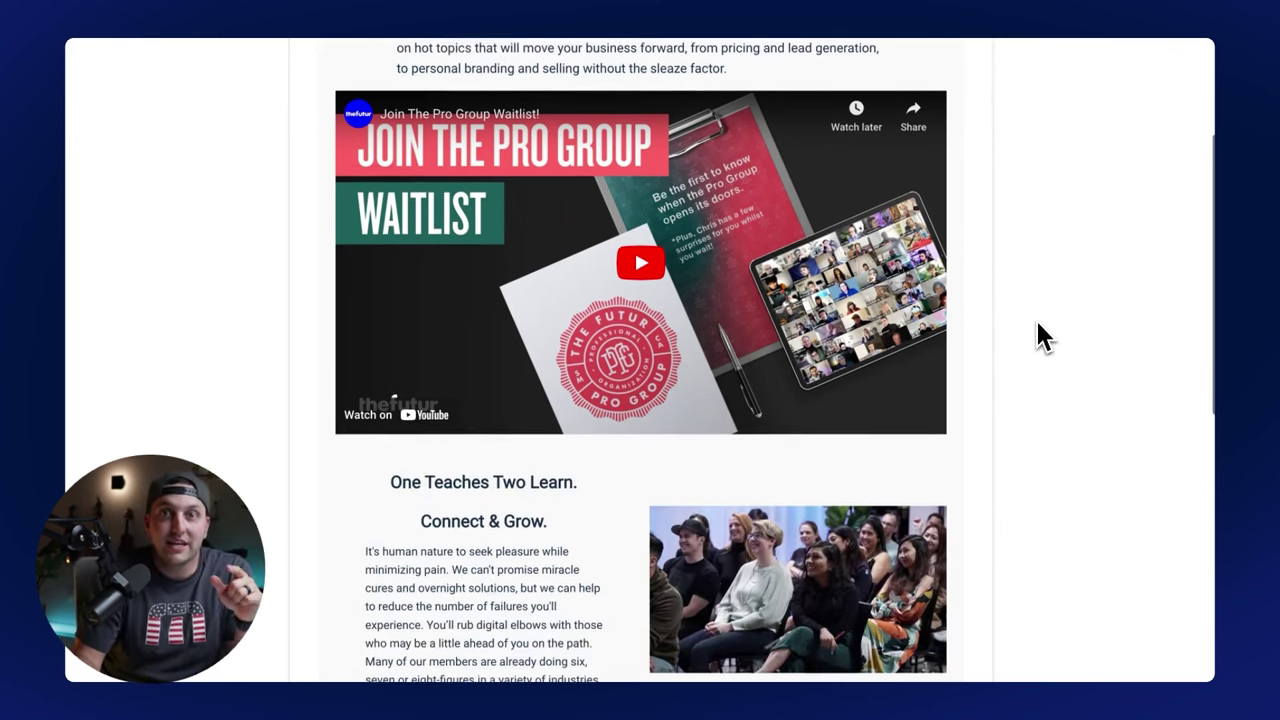
scroll(1038, 343, down, 3)
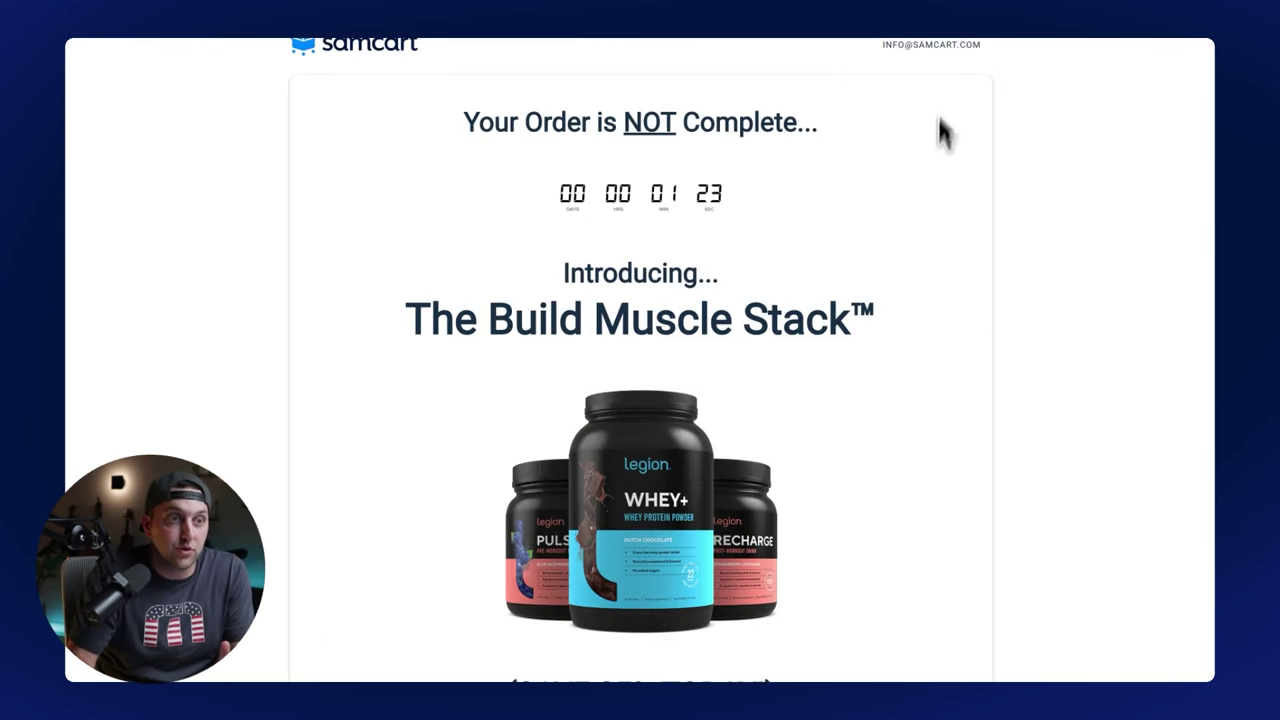
scroll(903, 303, down, 5)
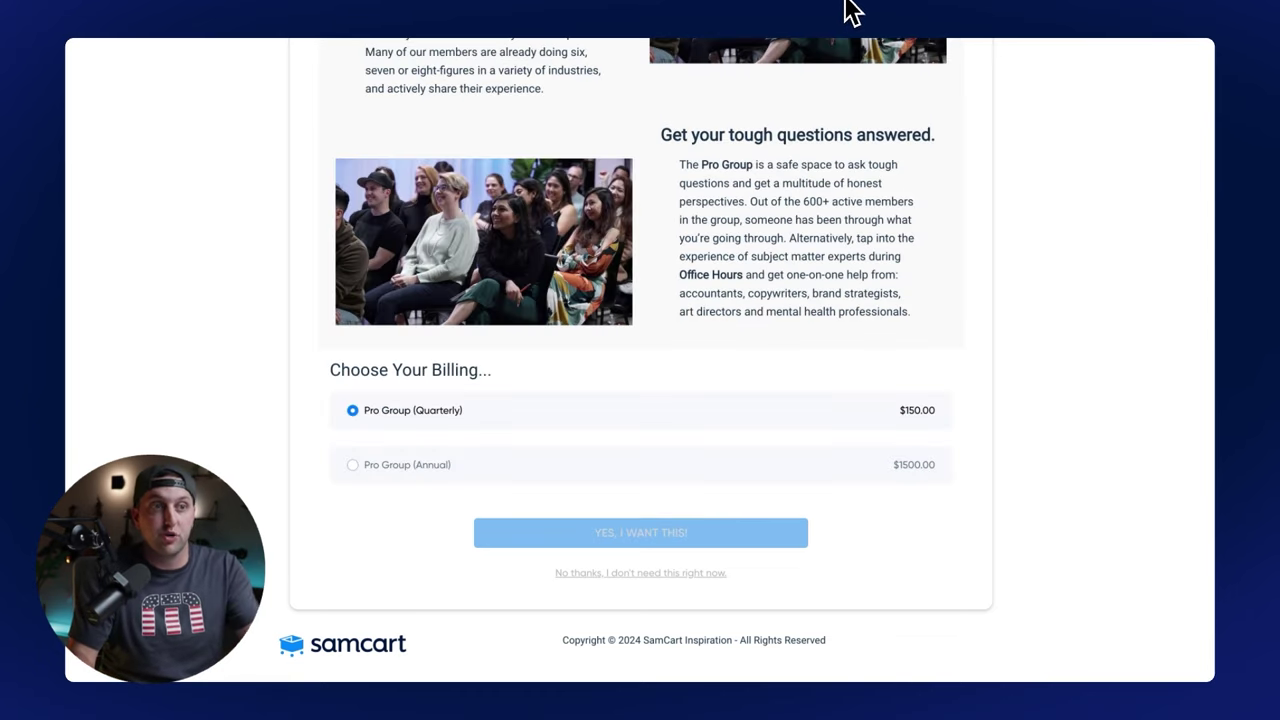
scroll(900, 186, up, 15)
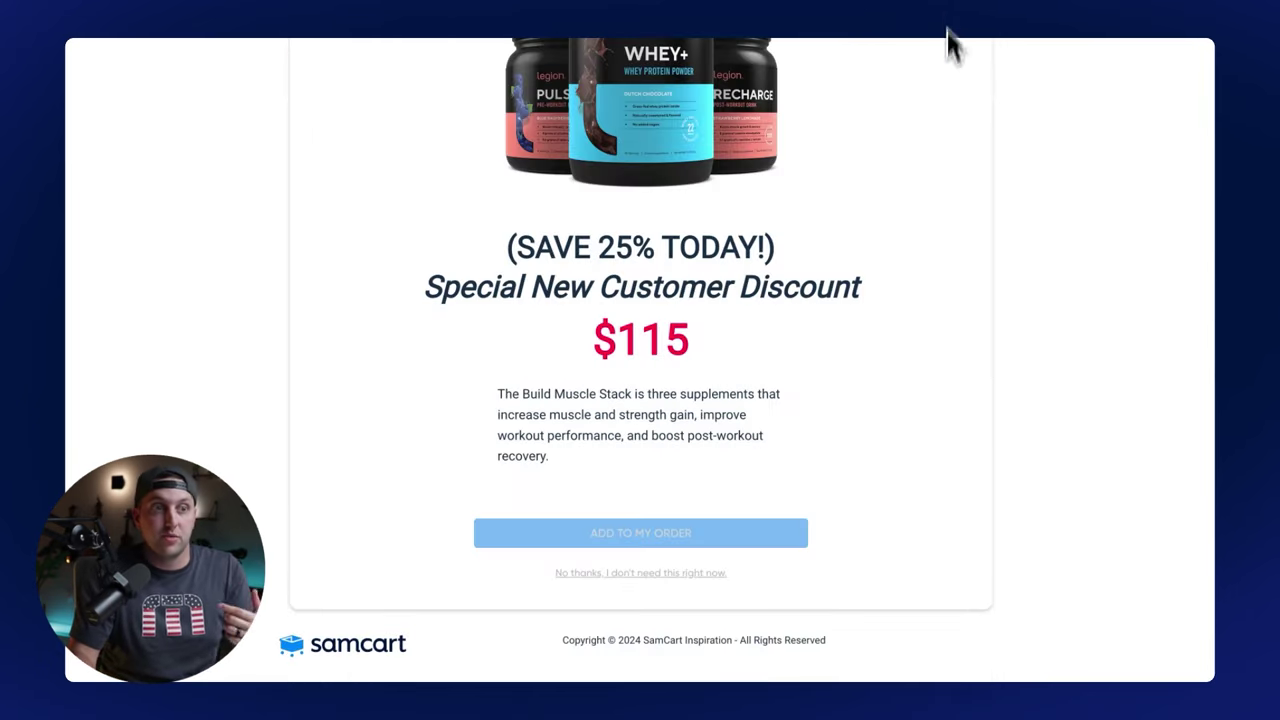
scroll(900, 257, up, 10)
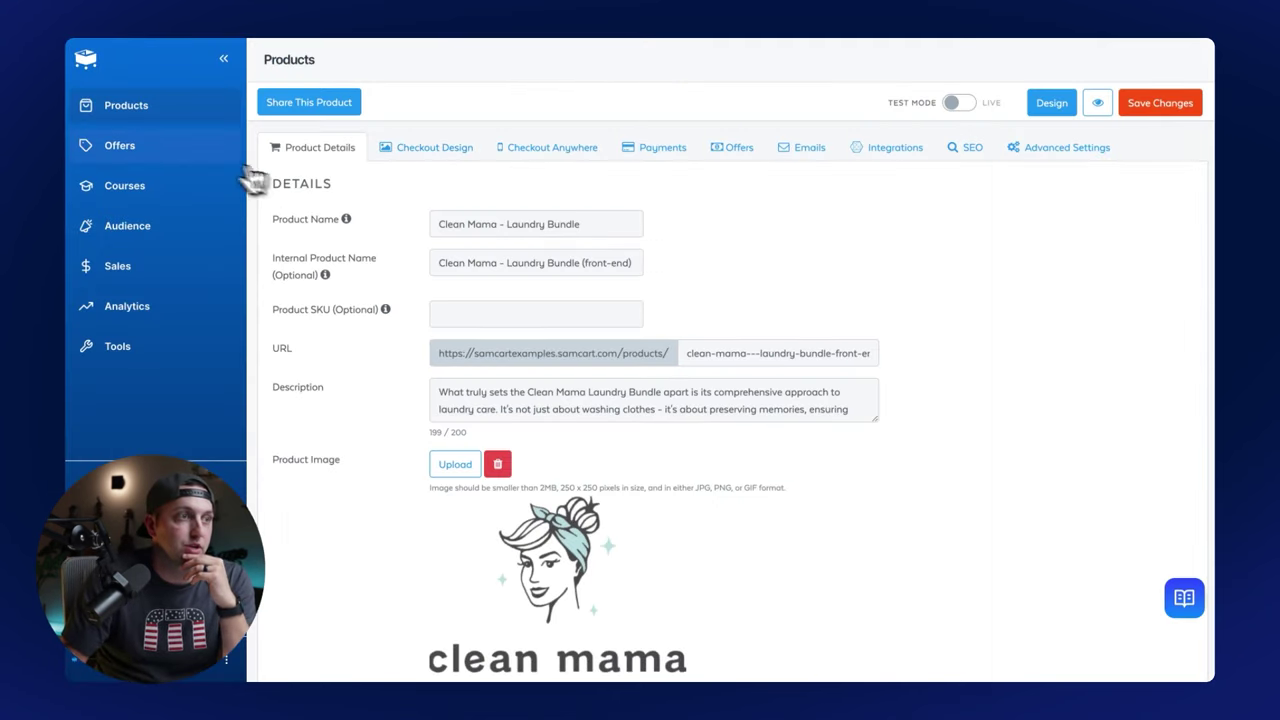
Open the BMC Test Funnel from the funnel offers and keep BMc Demo Upsell as the Offer #1 upsell
click(120, 145)
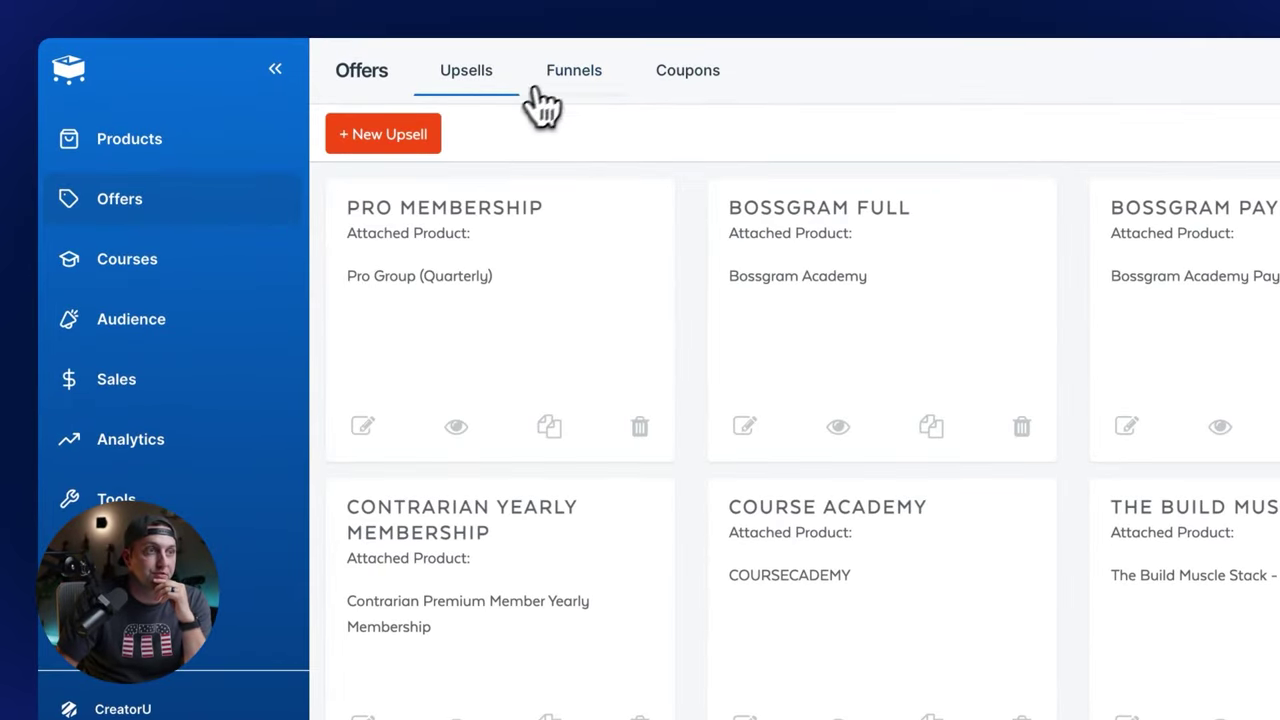
click(572, 76)
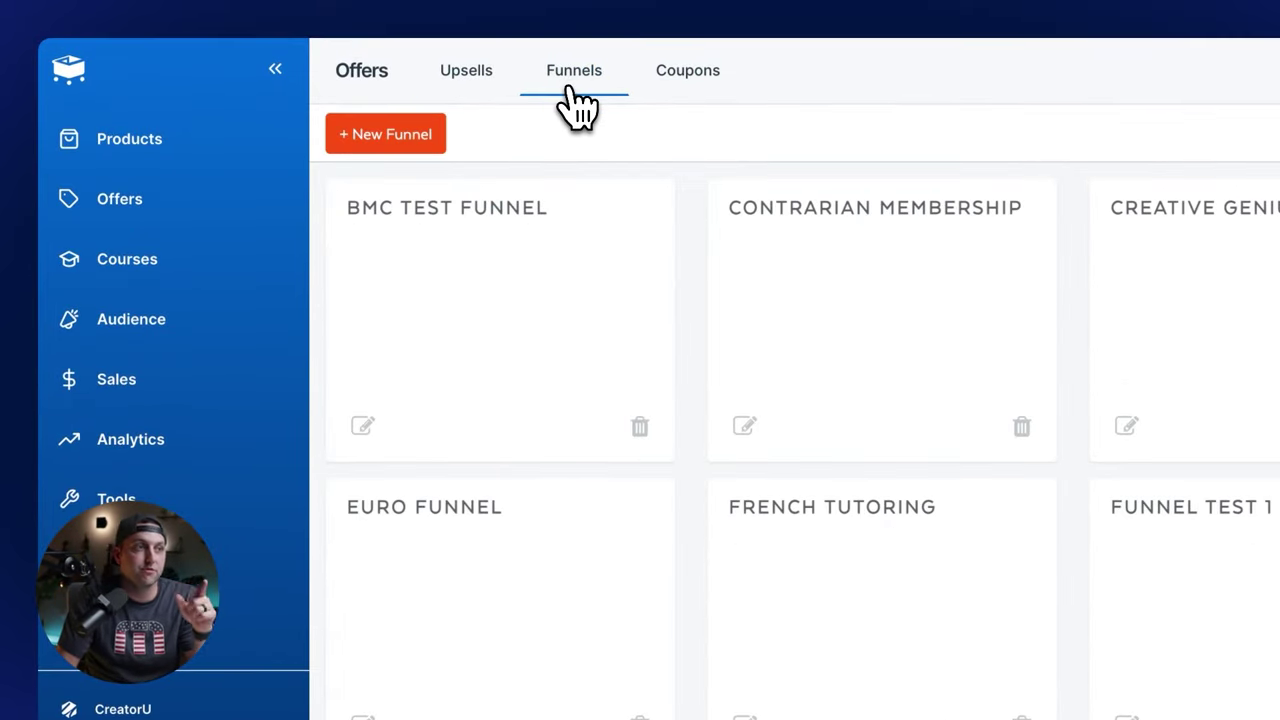
click(602, 287)
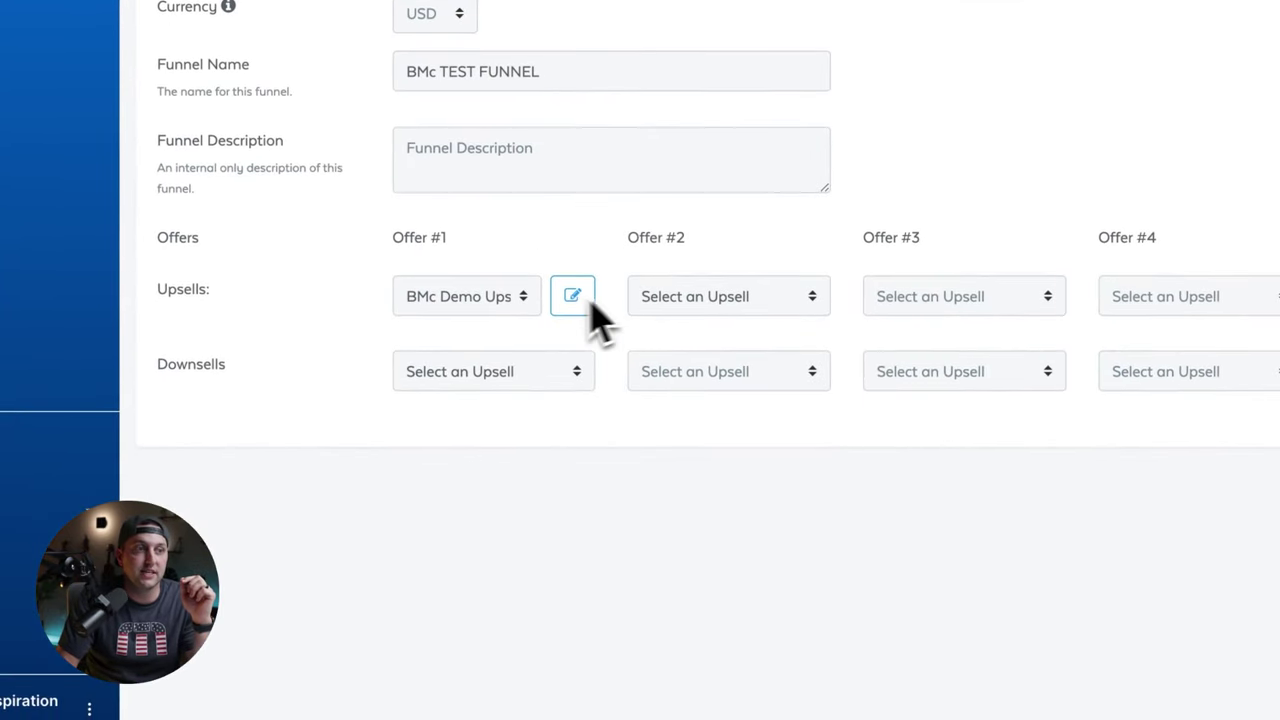
click(505, 305)
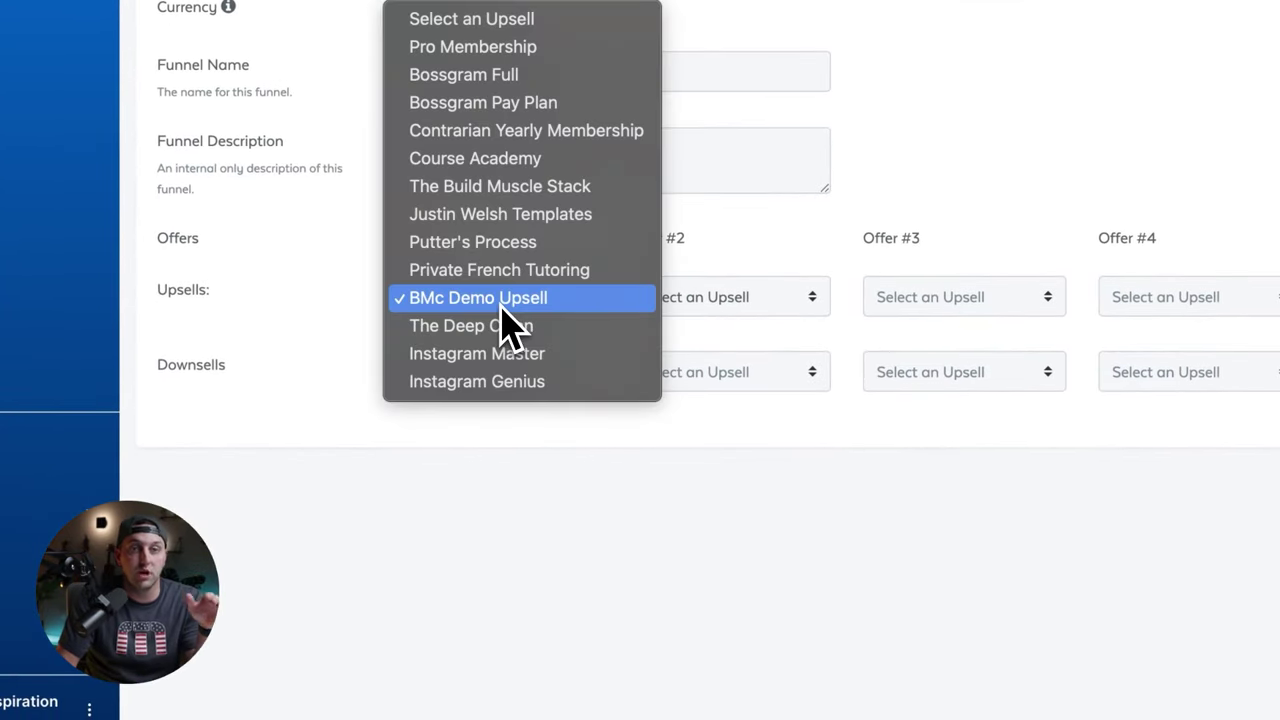
click(500, 306)
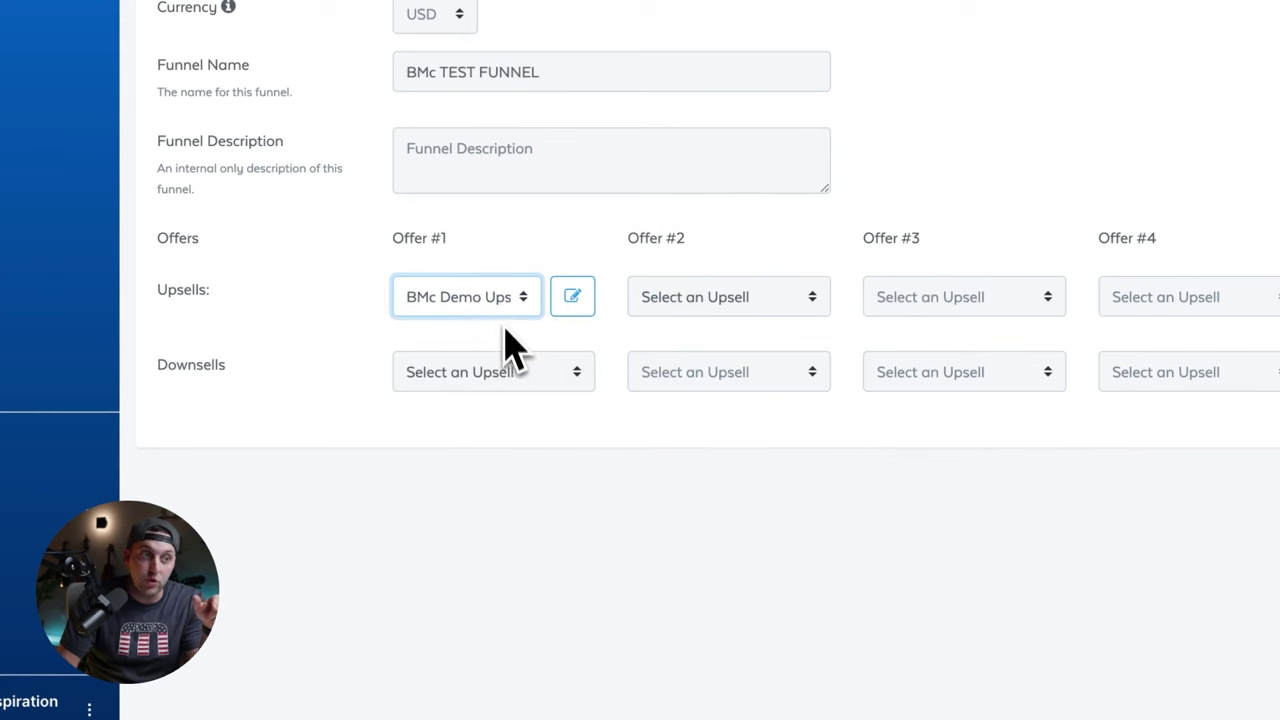
Assign Justin Welsh Templates as the Offer #1 downsell and Bossgram Full as the Offer #2 upsell
click(503, 375)
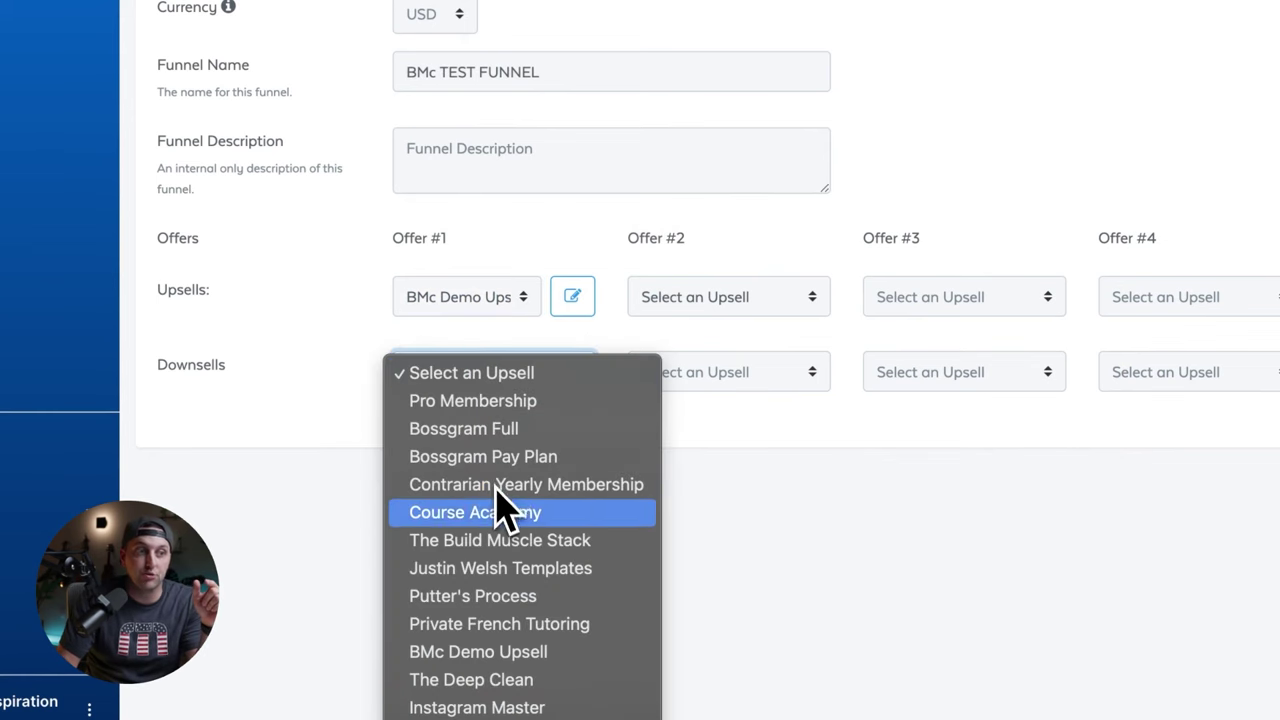
click(500, 568)
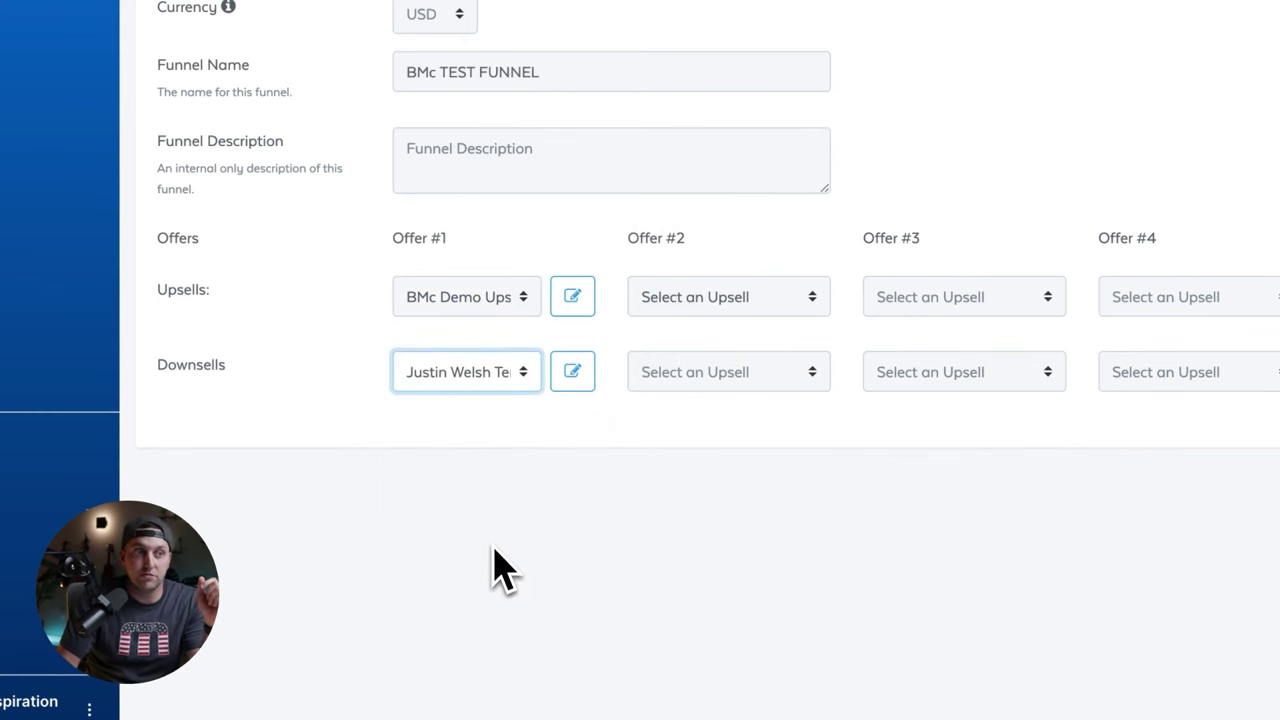
click(694, 302)
click(706, 356)
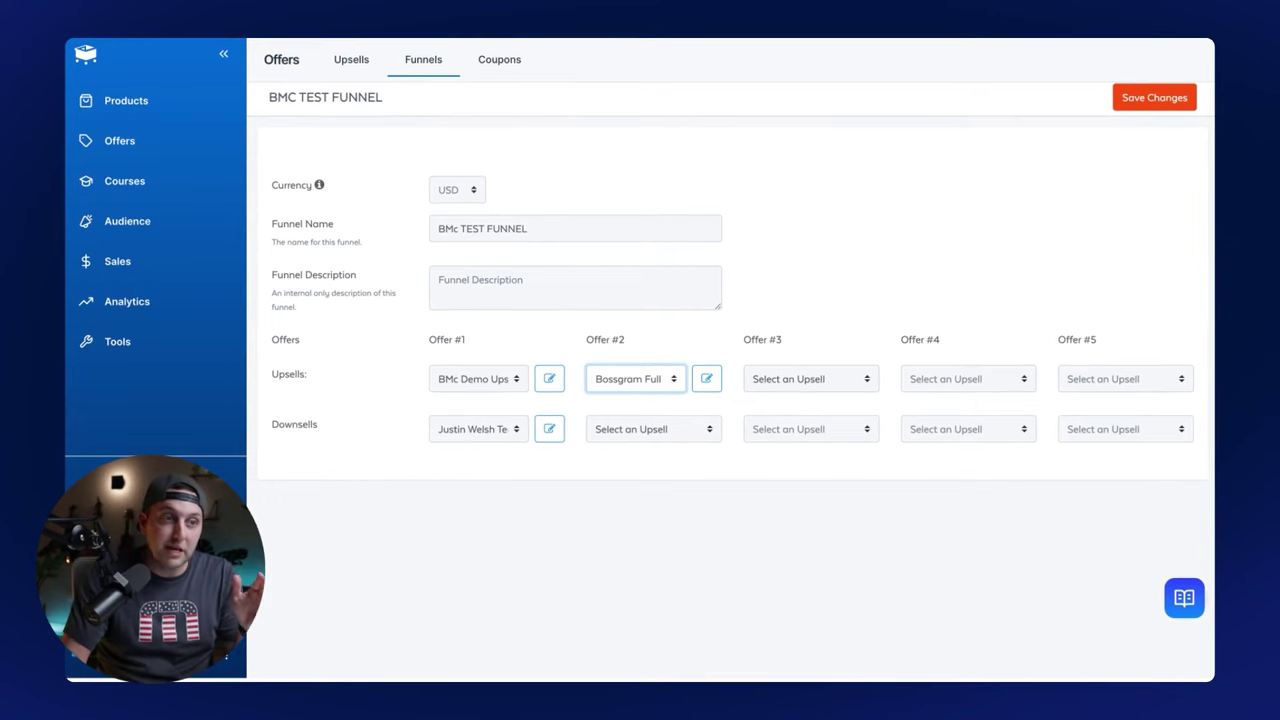
Clear the Offer #1 downsell and the Offer #2 upsell in the funnel
click(515, 429)
click(504, 431)
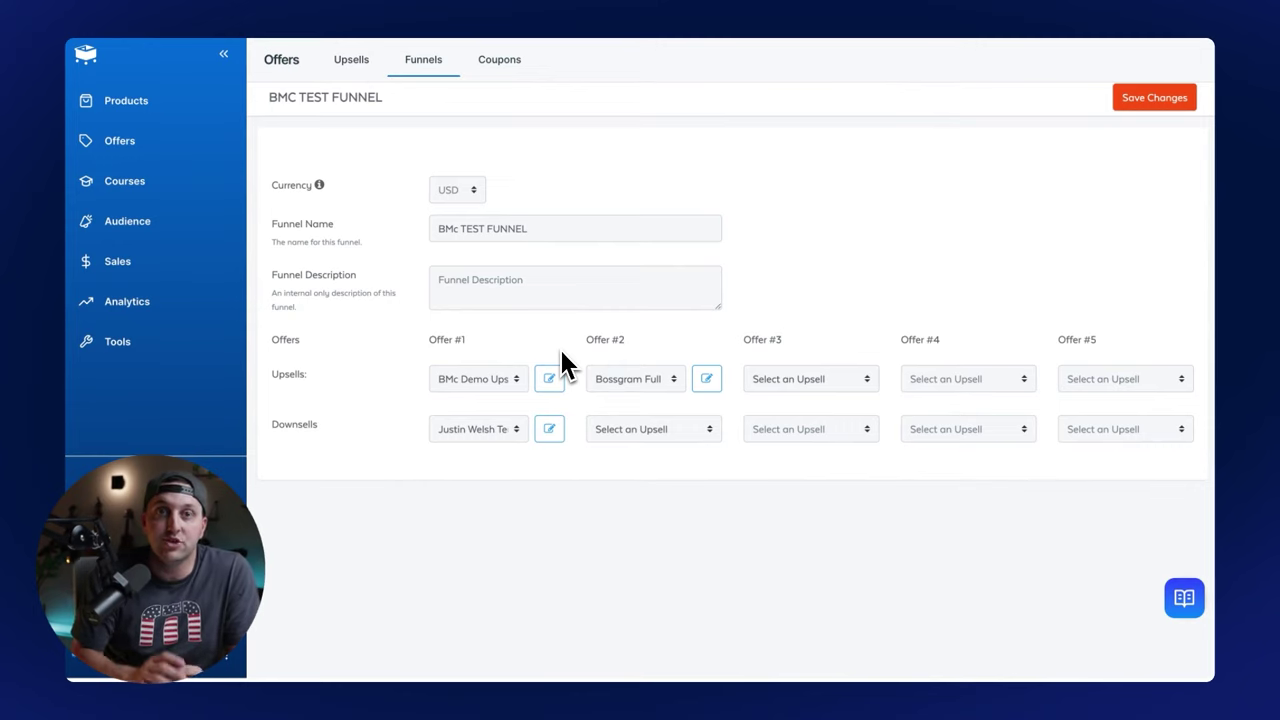
click(510, 429)
click(488, 298)
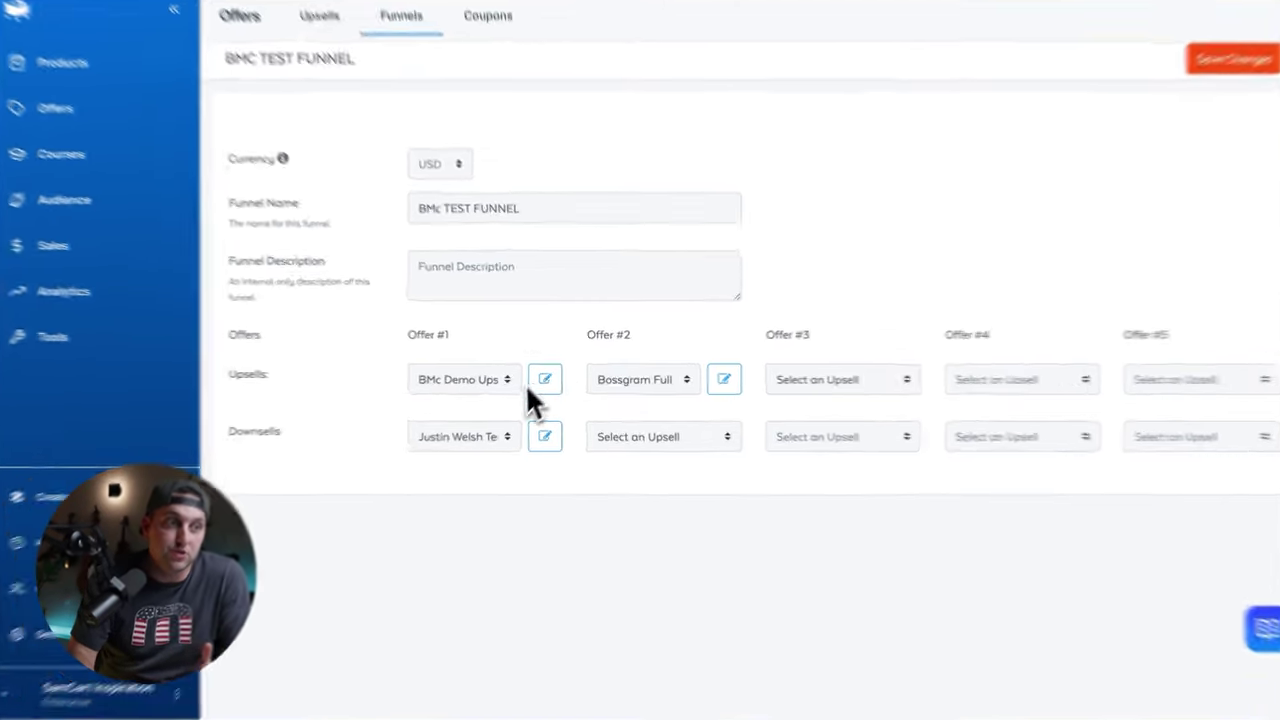
click(634, 381)
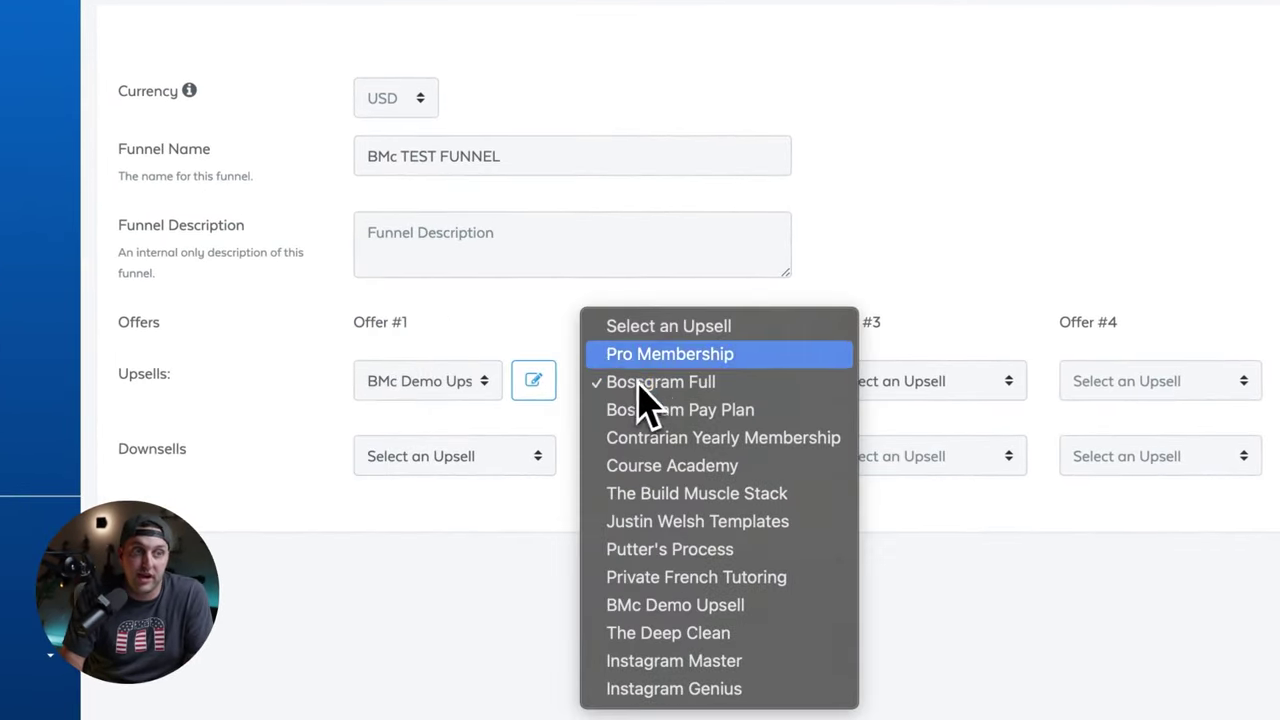
click(642, 332)
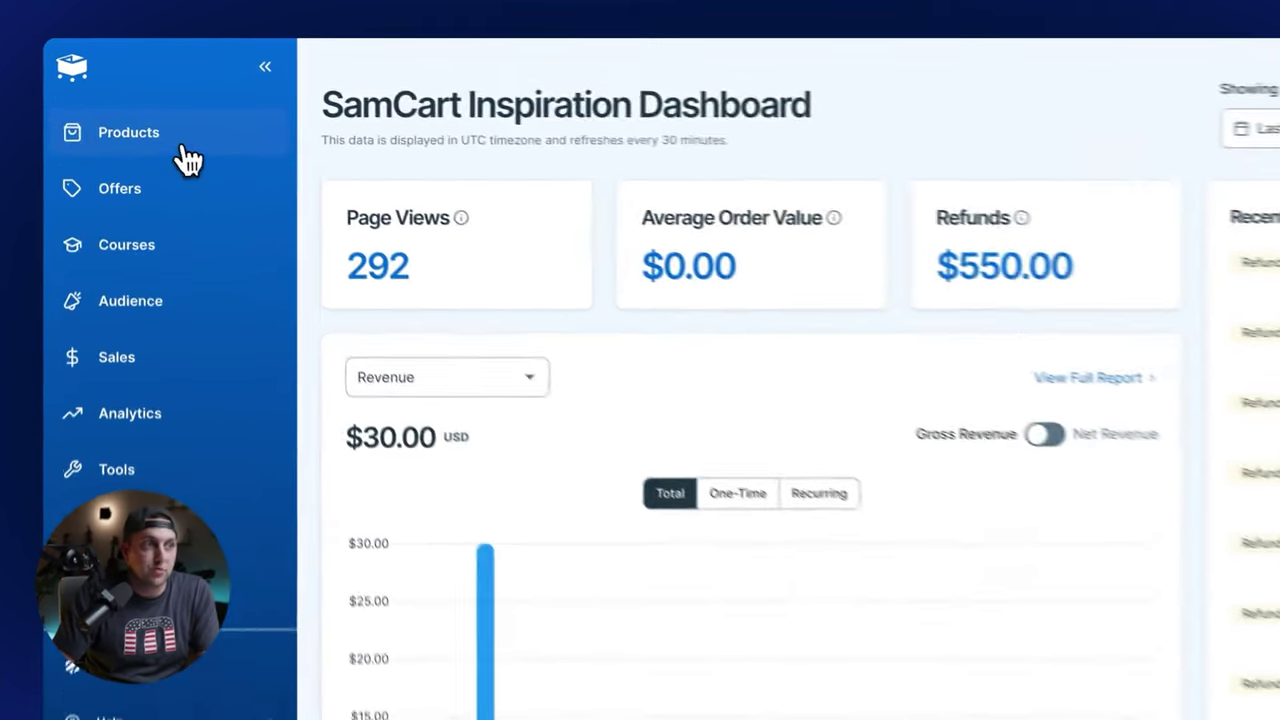
Examine the fields and pricing types of the new product form in the products list without creating a product
click(160, 113)
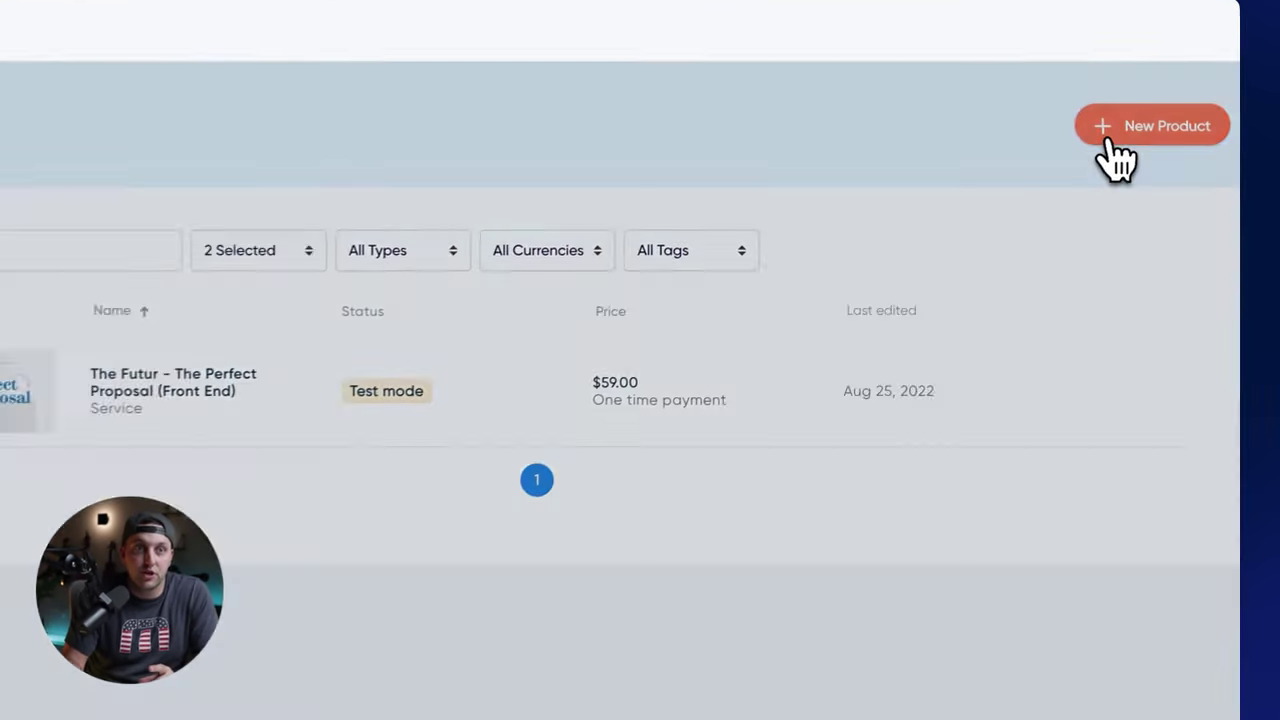
click(1124, 128)
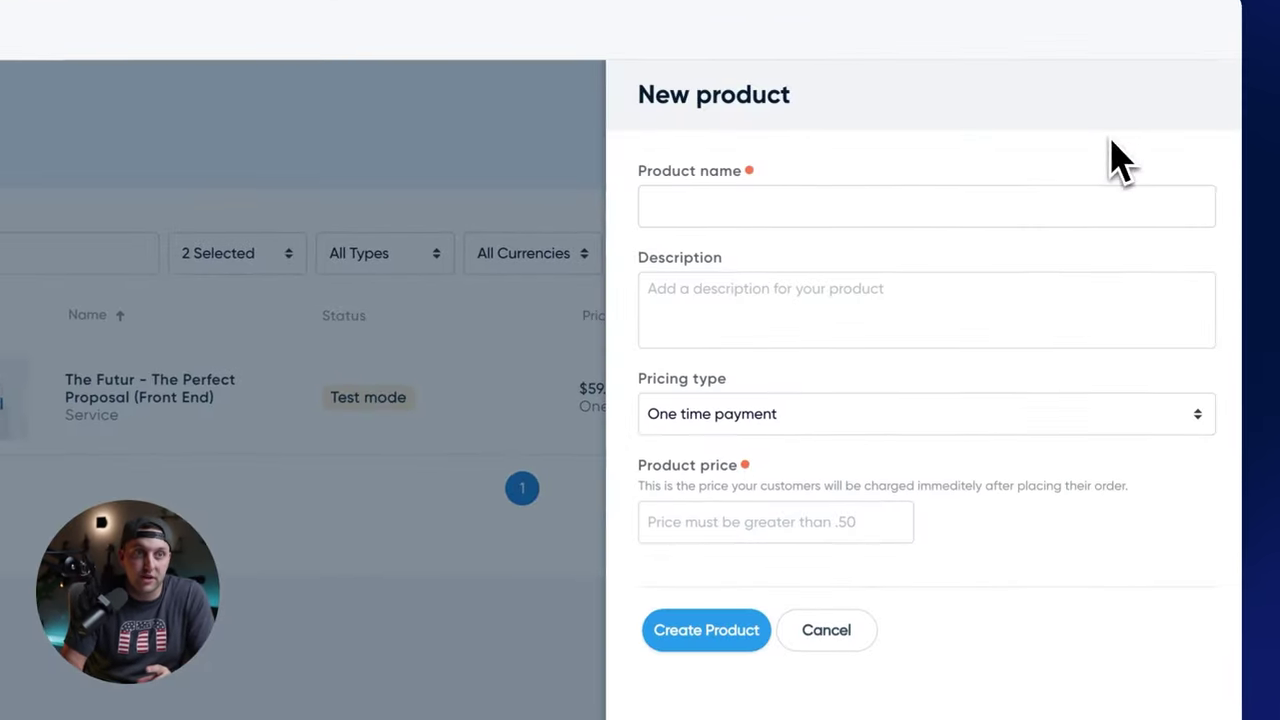
click(826, 206)
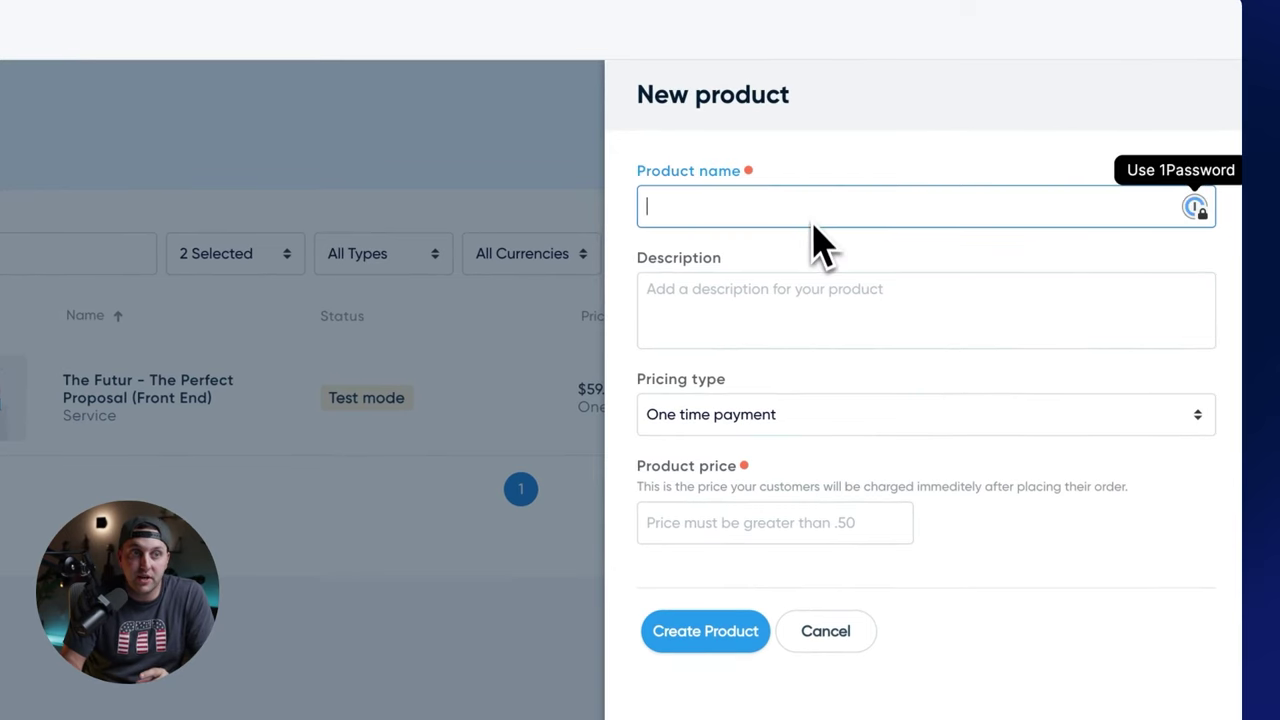
click(791, 282)
click(788, 414)
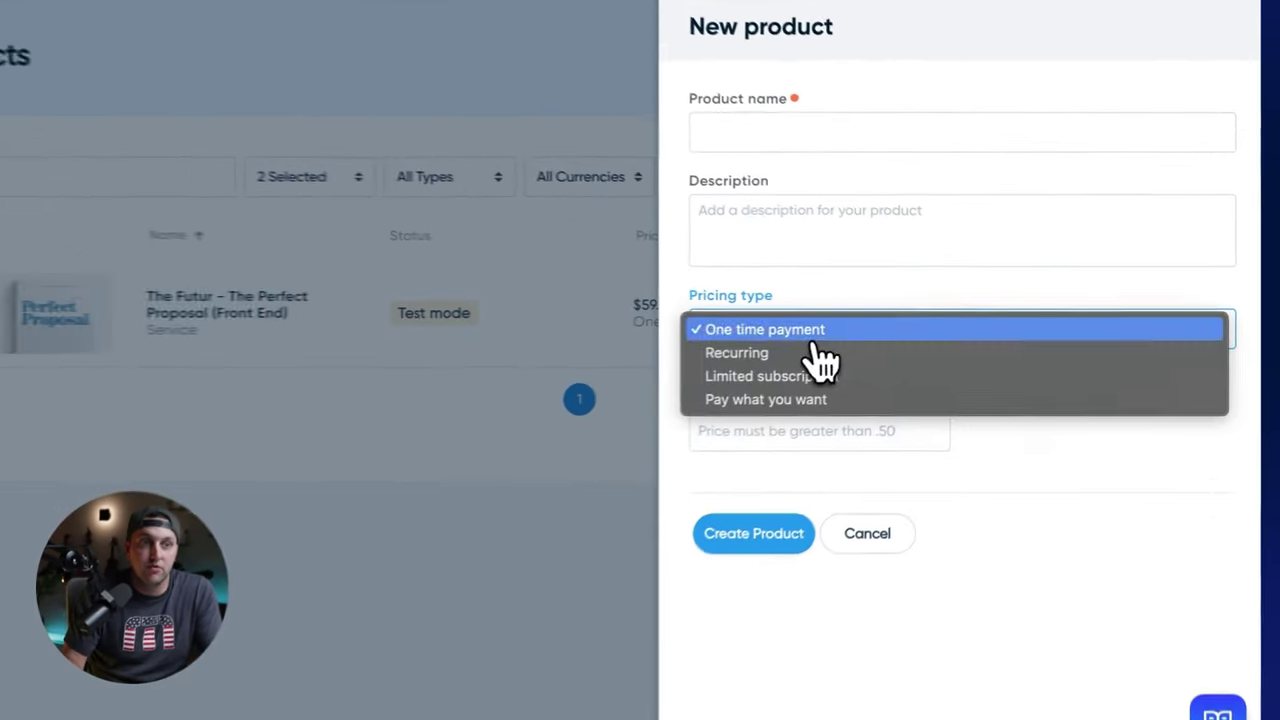
click(898, 320)
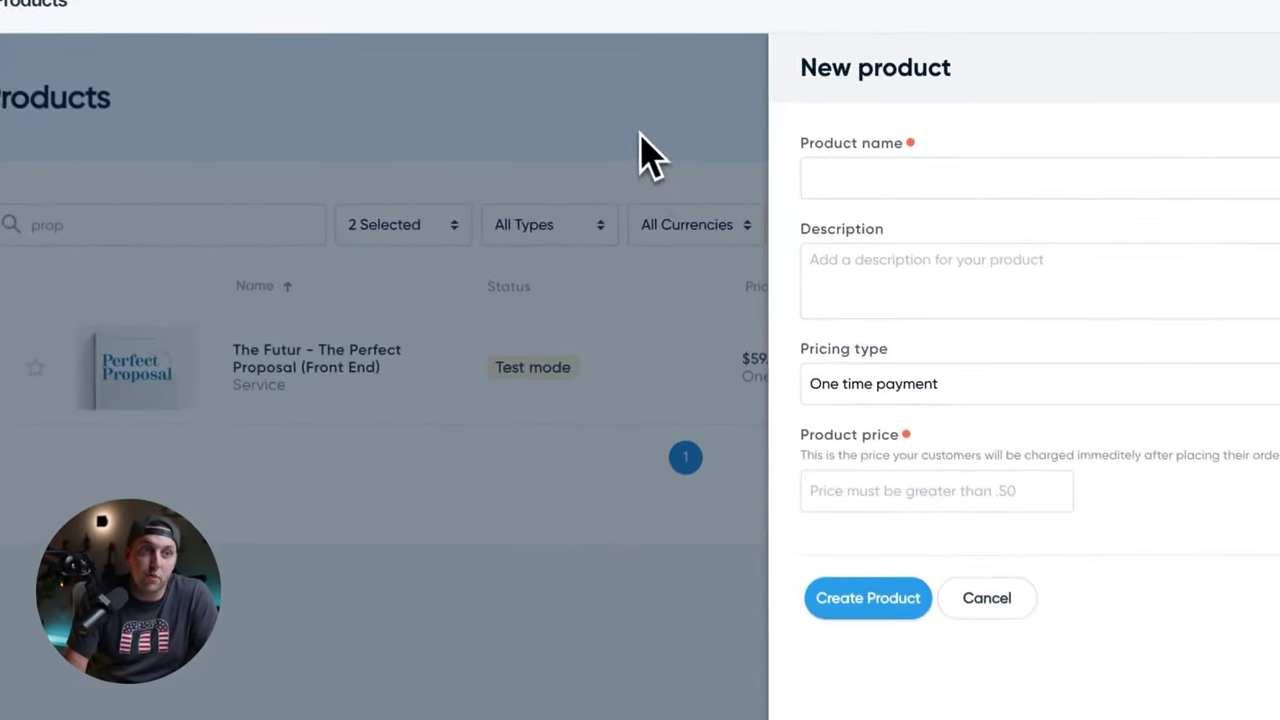
click(940, 466)
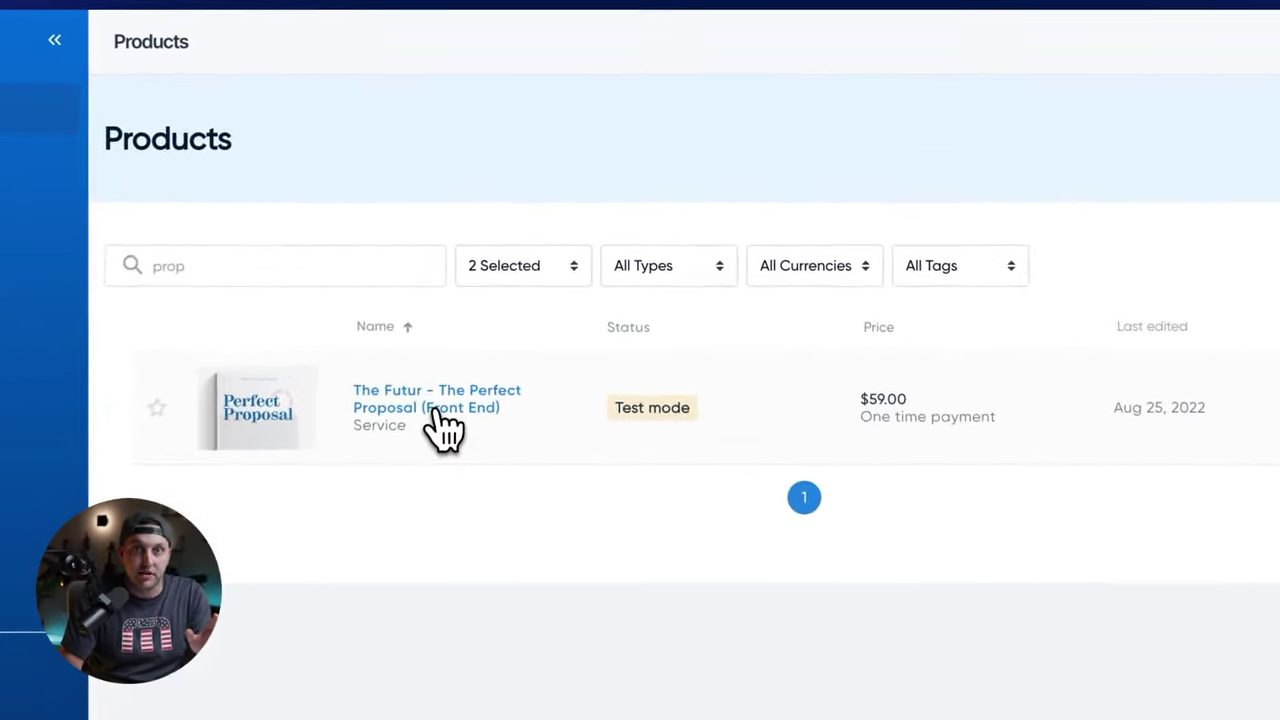
Open the offer settings of The Futur - The Perfect Proposal (Front End), add an upsell offer and check the available upsells
click(488, 322)
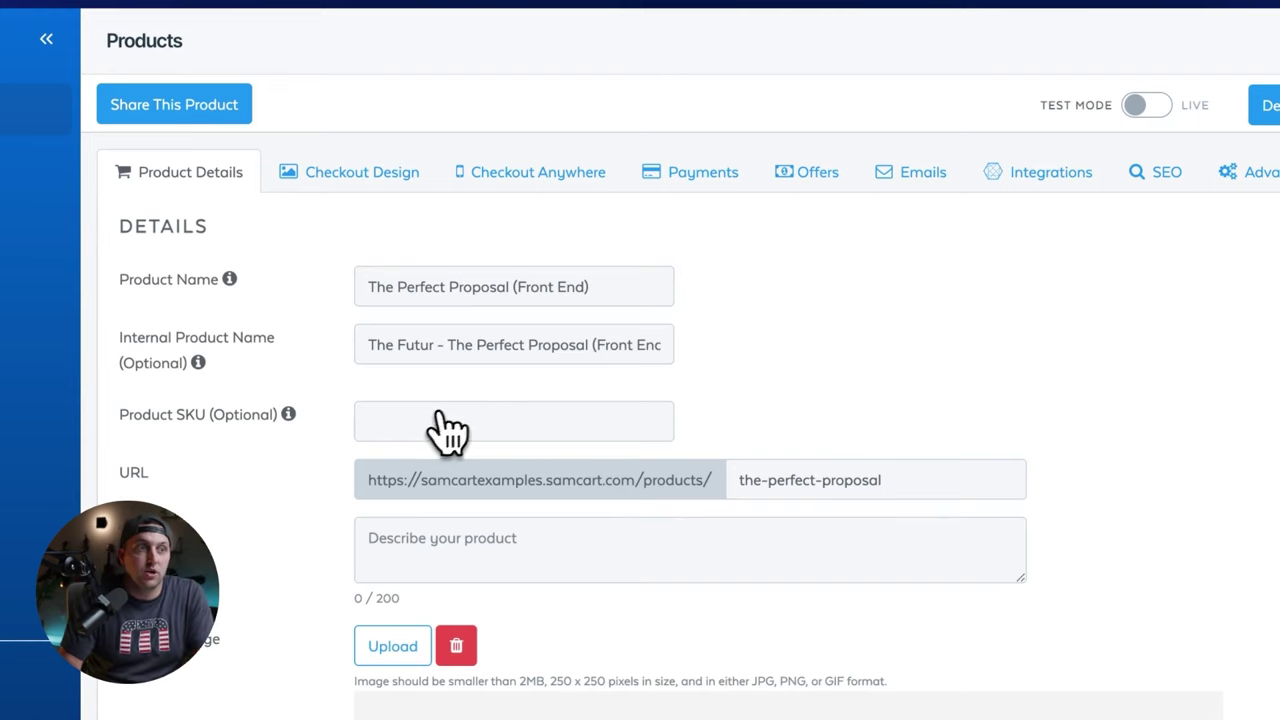
click(812, 182)
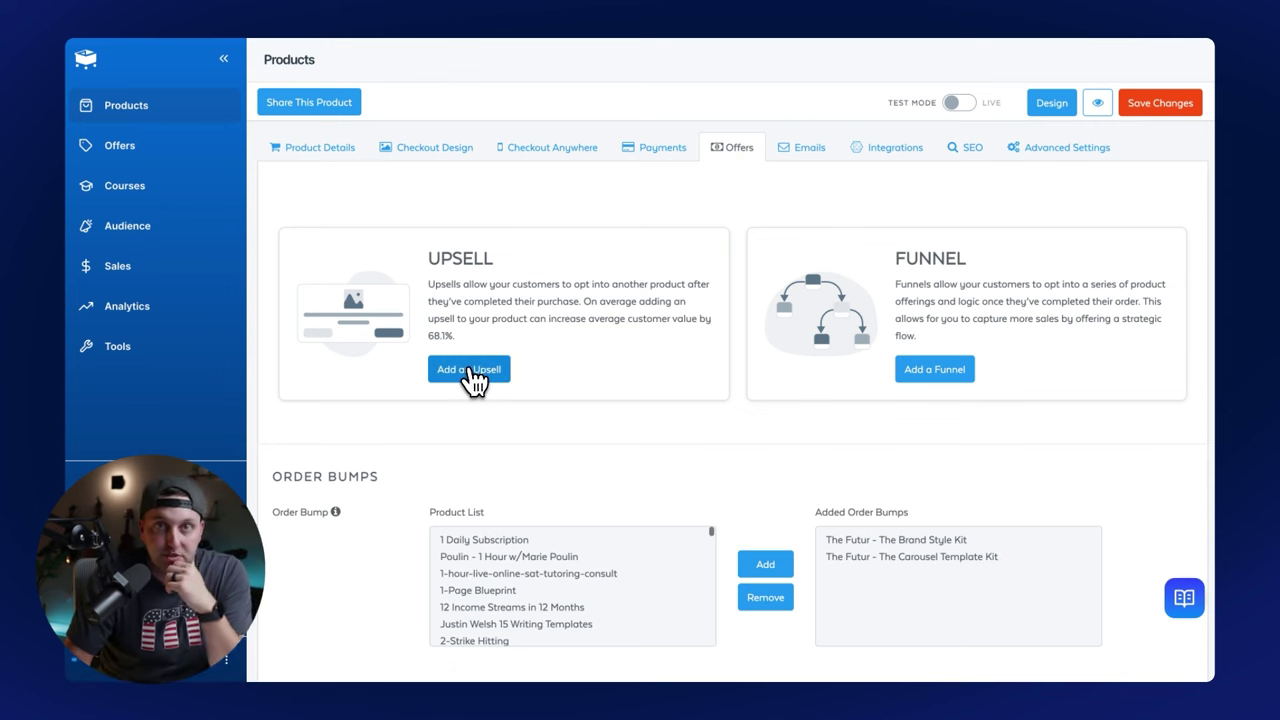
click(470, 370)
click(530, 300)
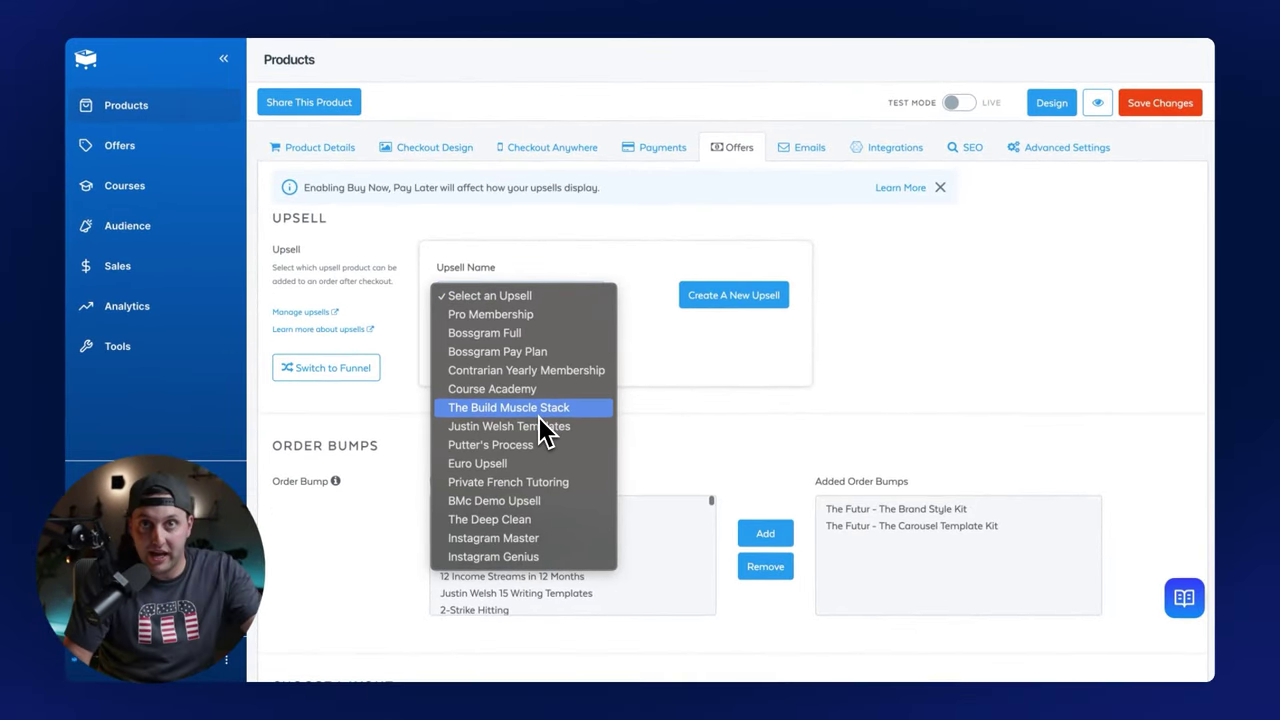
click(645, 384)
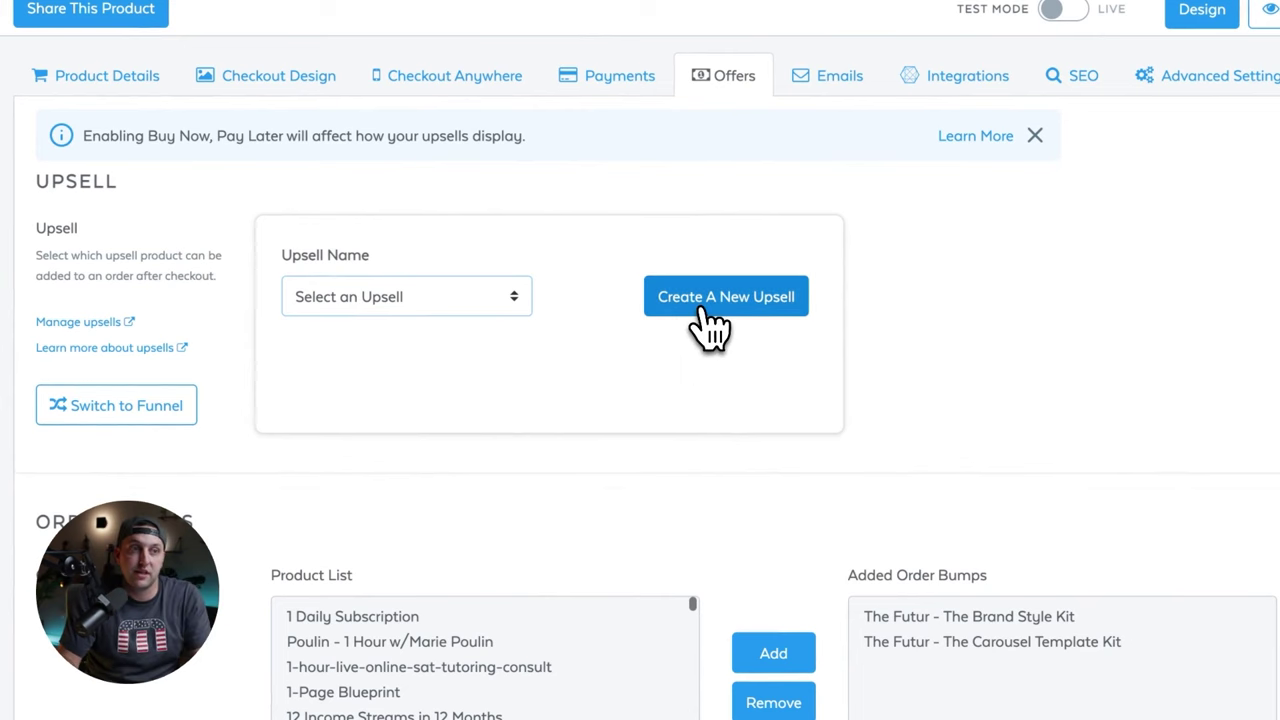
Start a new upsell named Upsell #1 and choose the $100.00 Consultation Call as its base product
click(704, 308)
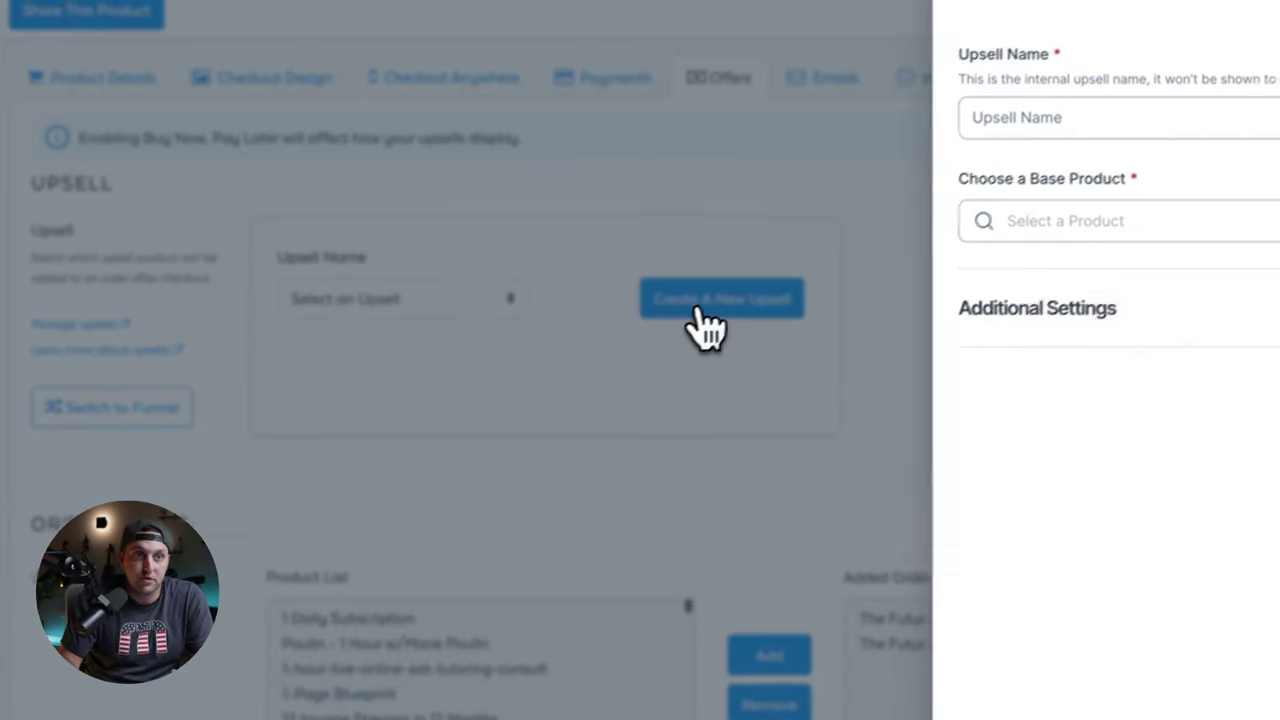
click(1054, 116)
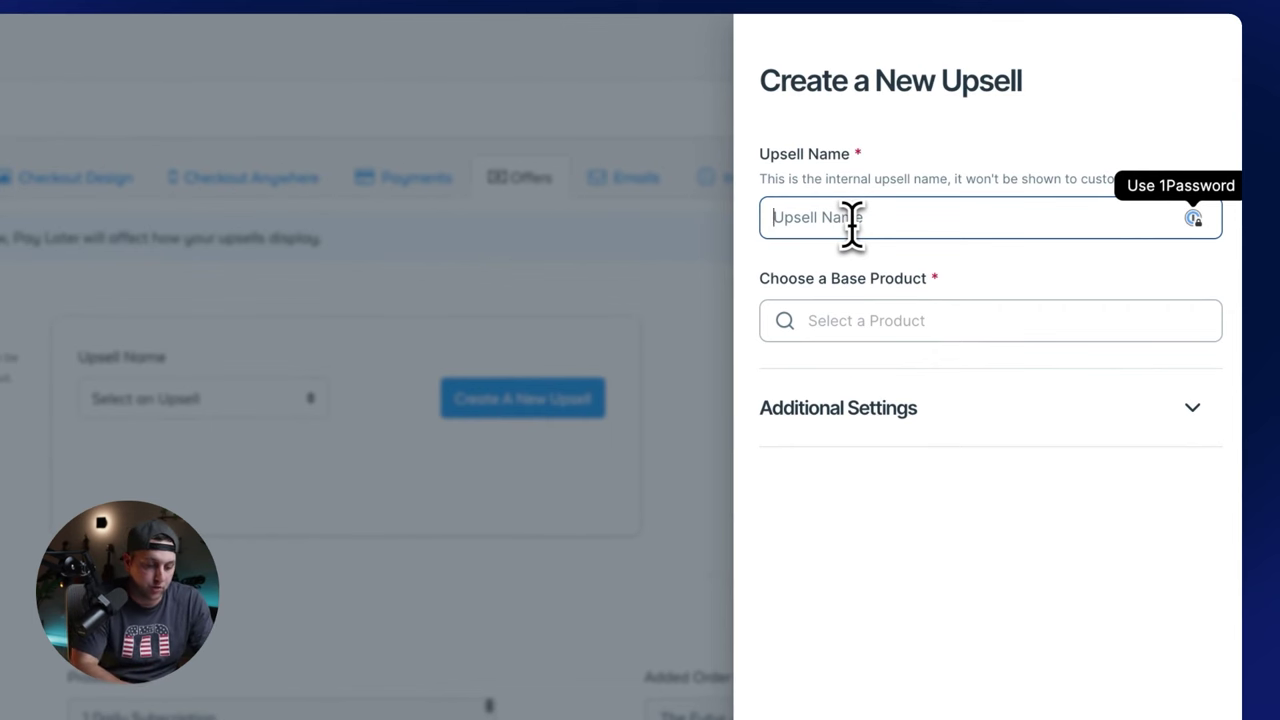
text(Upsell #1)
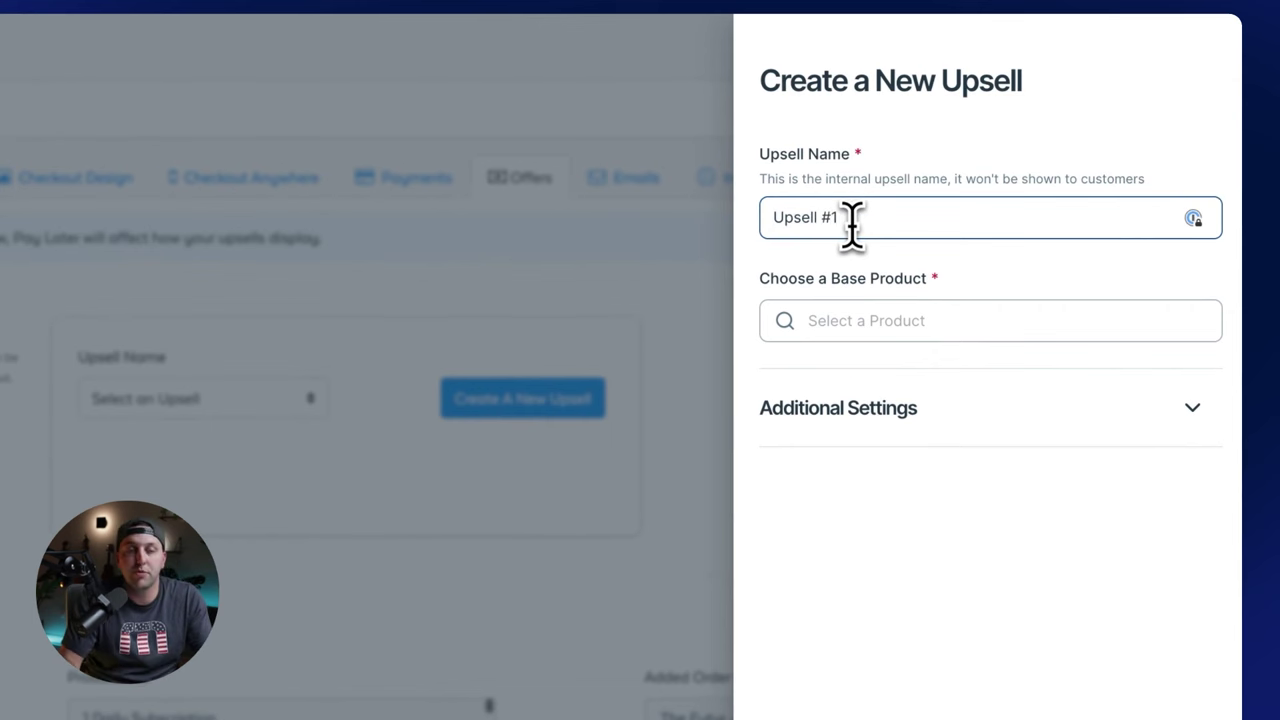
click(879, 316)
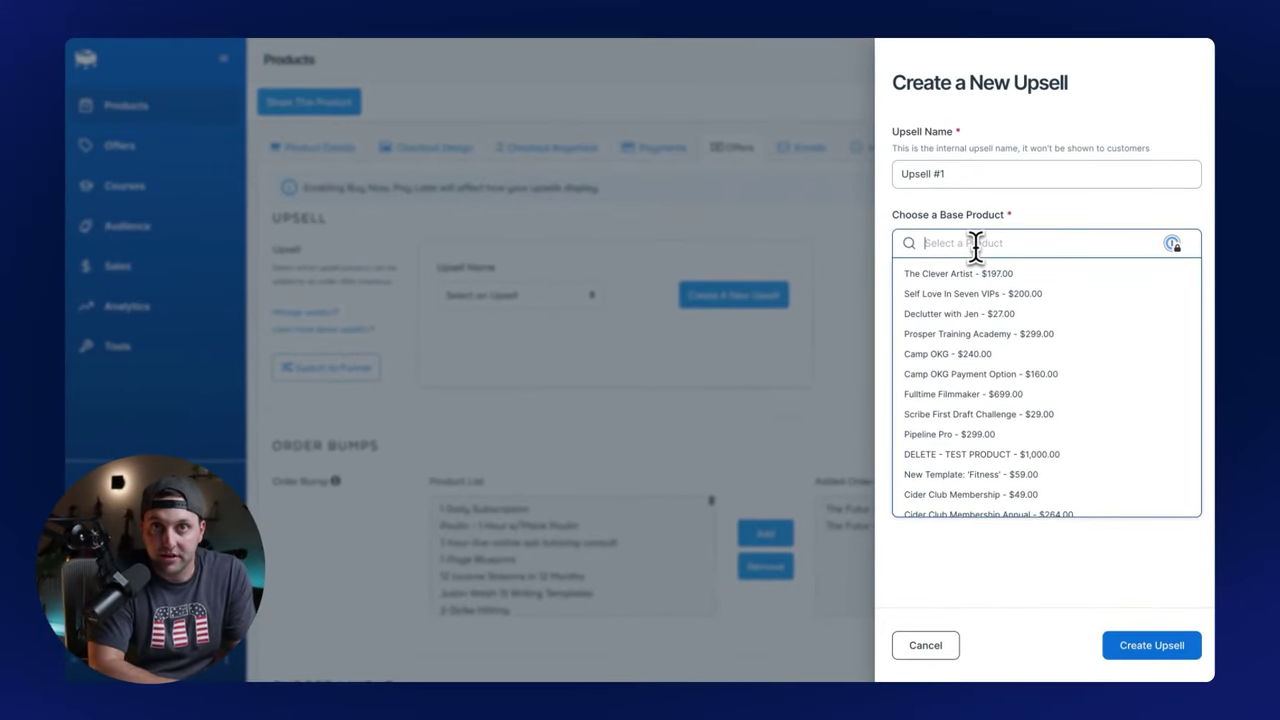
text(Scott)
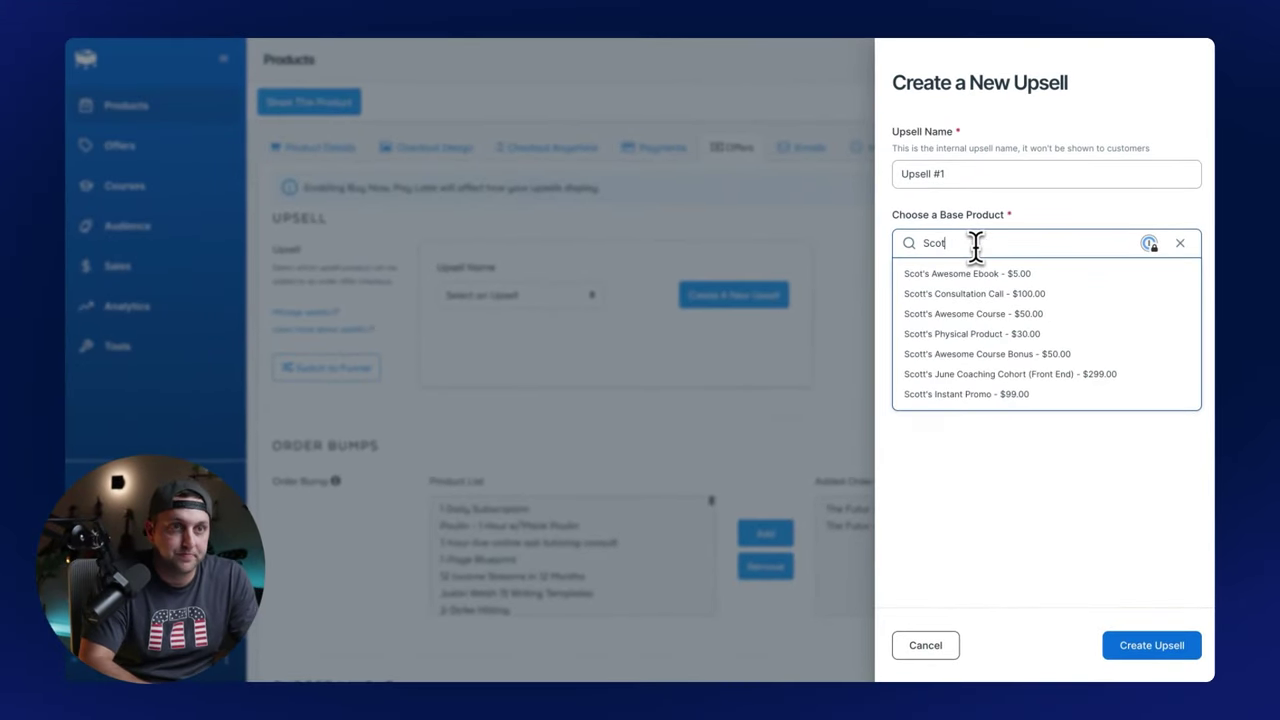
click(972, 275)
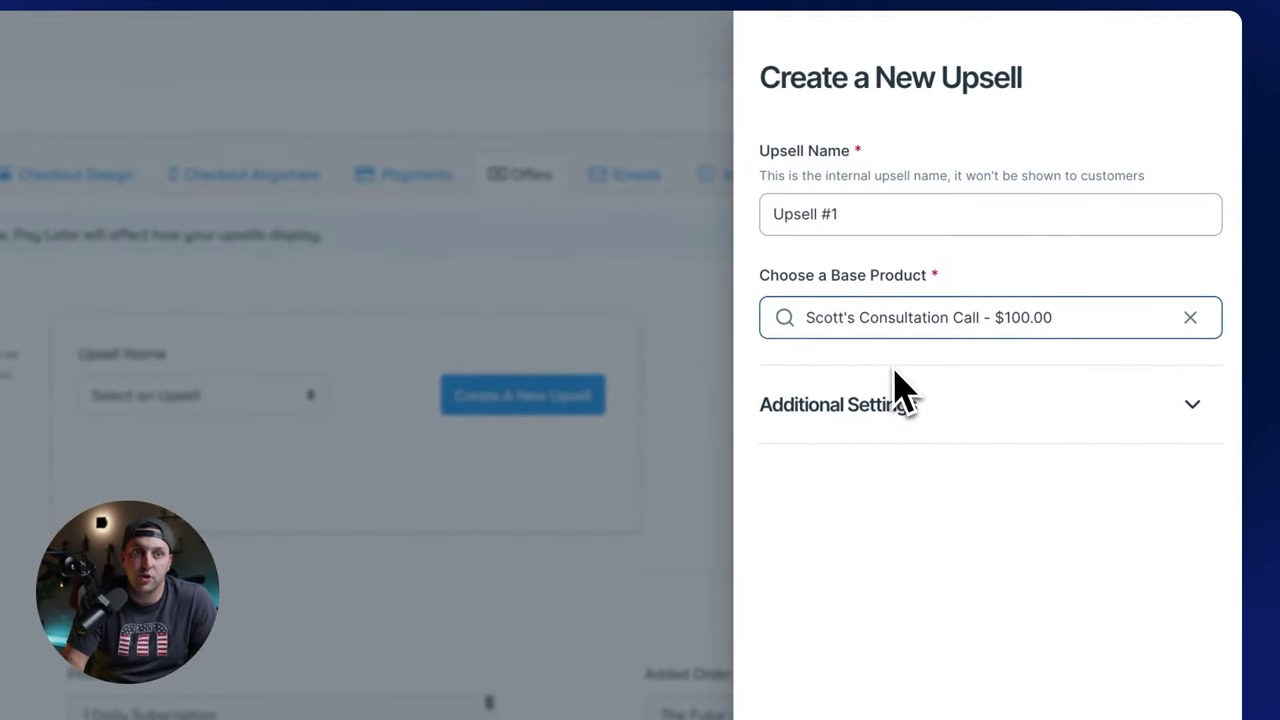
Rename the new upsell as $100 Consultation Call
double_click(873, 226)
triple_click(873, 226)
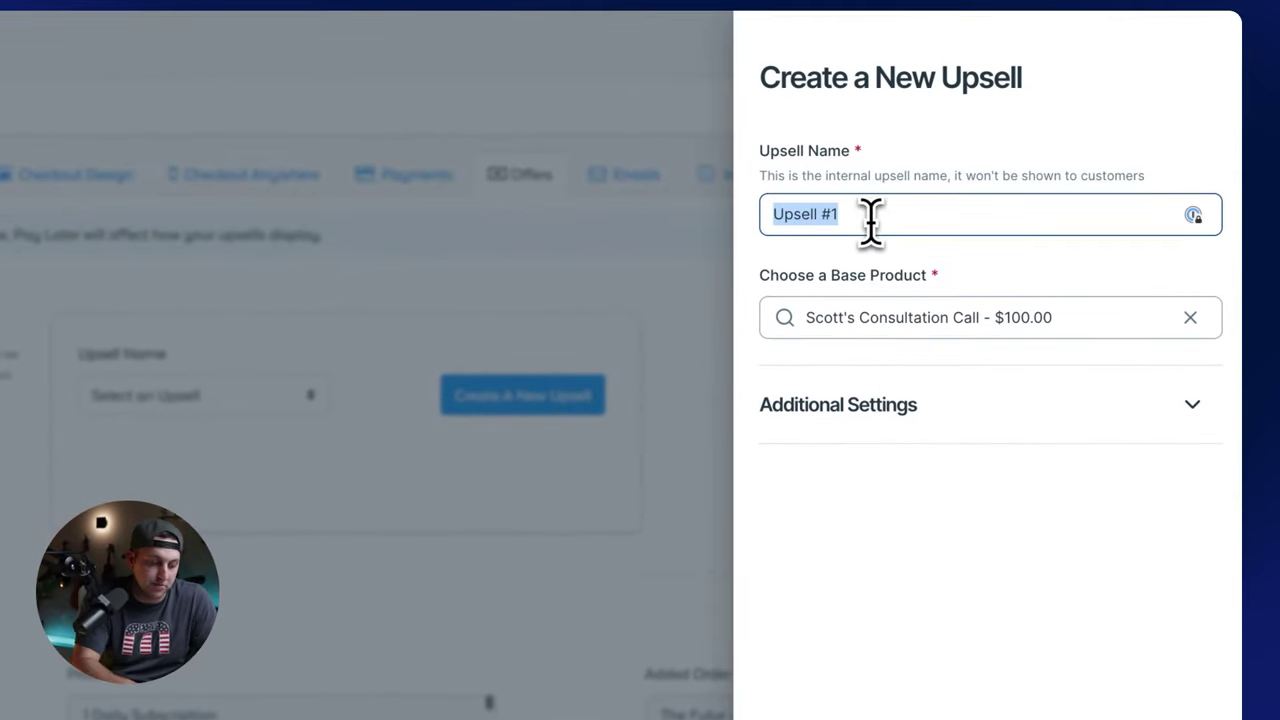
text($100 Consultation Call)
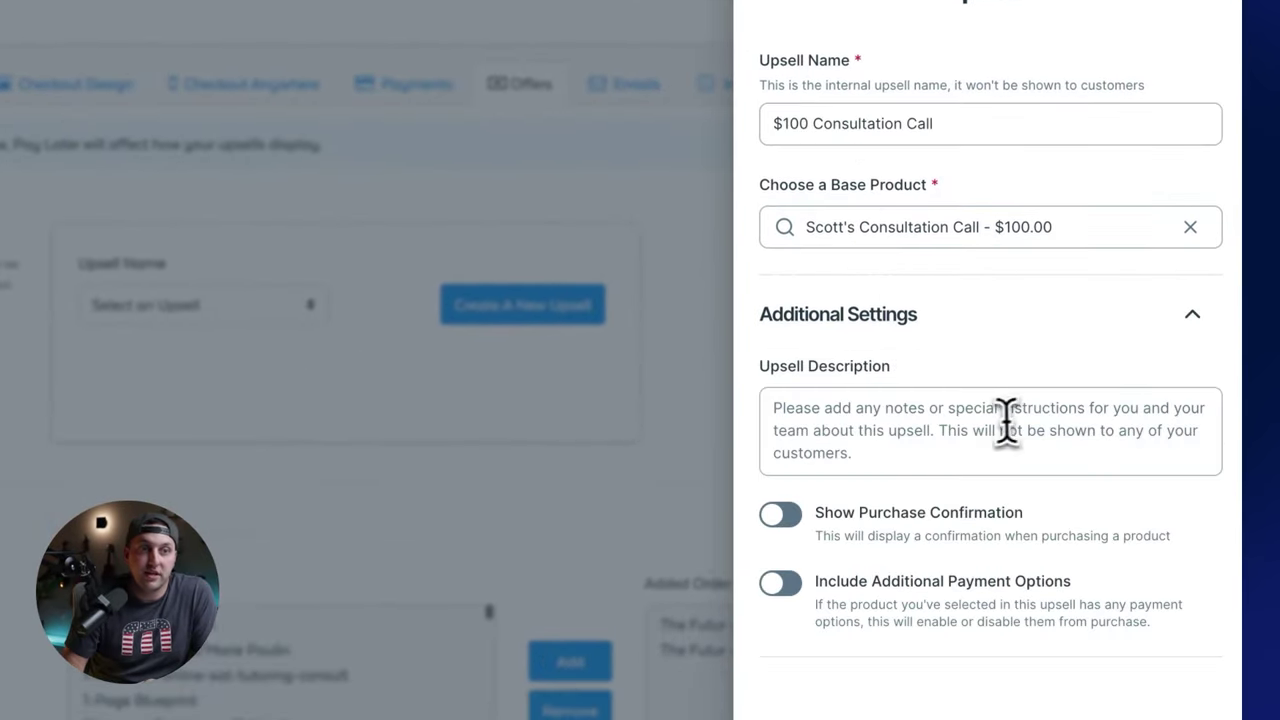
click(977, 423)
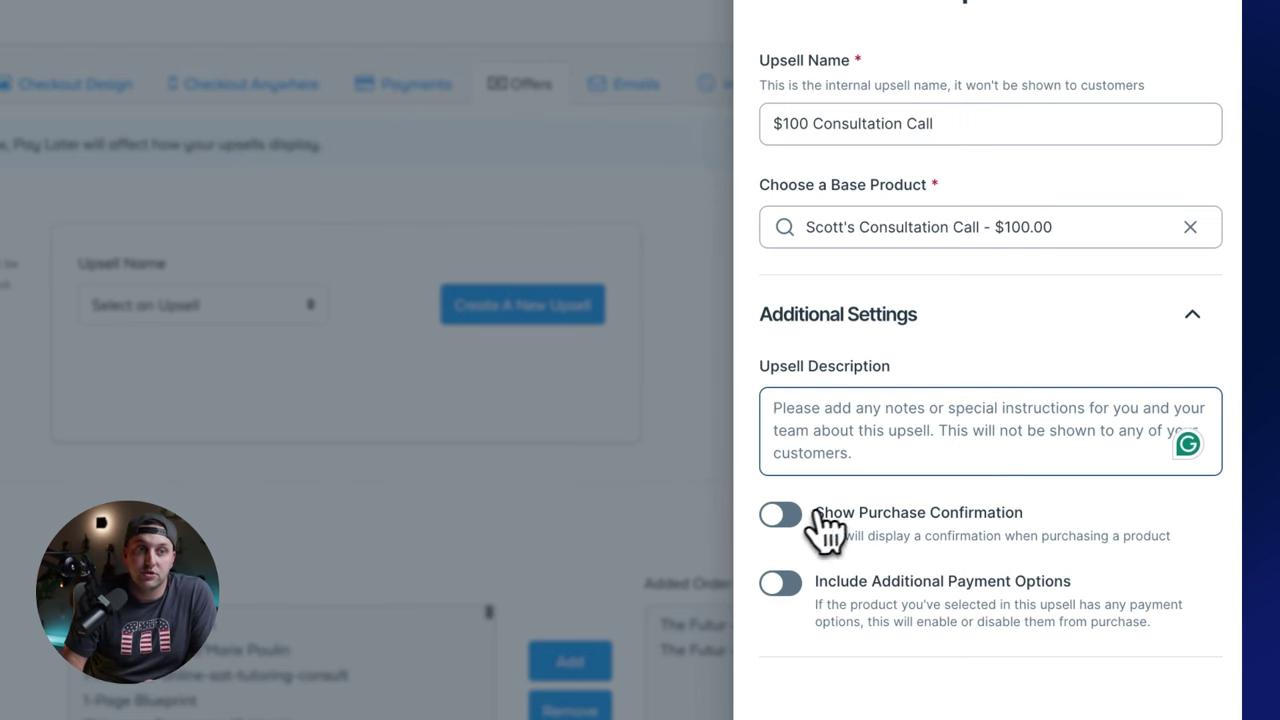
click(785, 518)
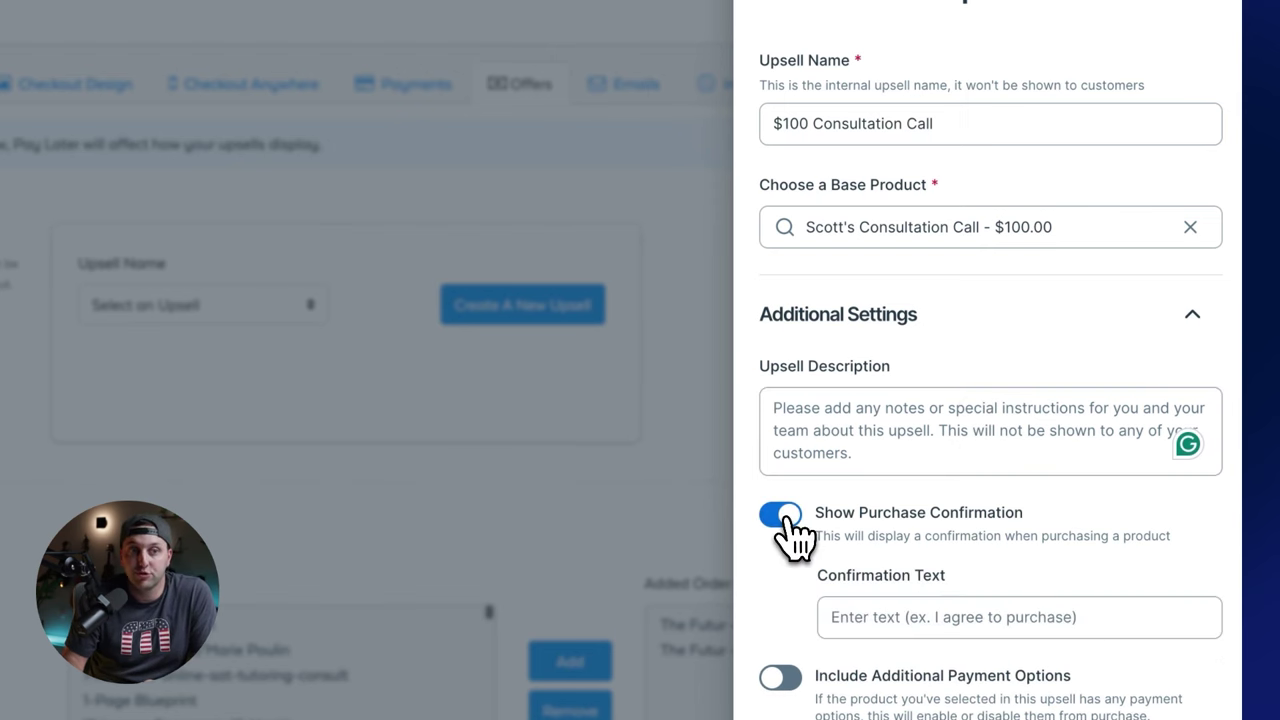
scroll(792, 530, down, 2)
click(793, 538)
click(796, 540)
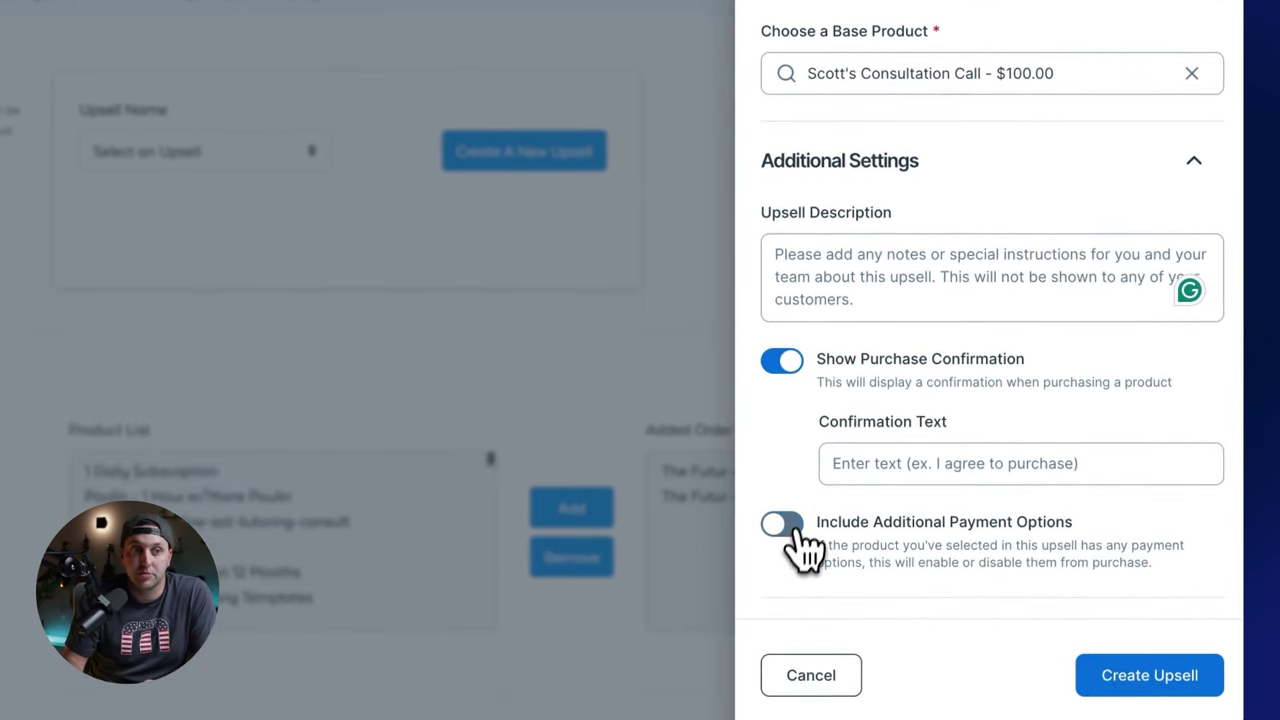
click(796, 380)
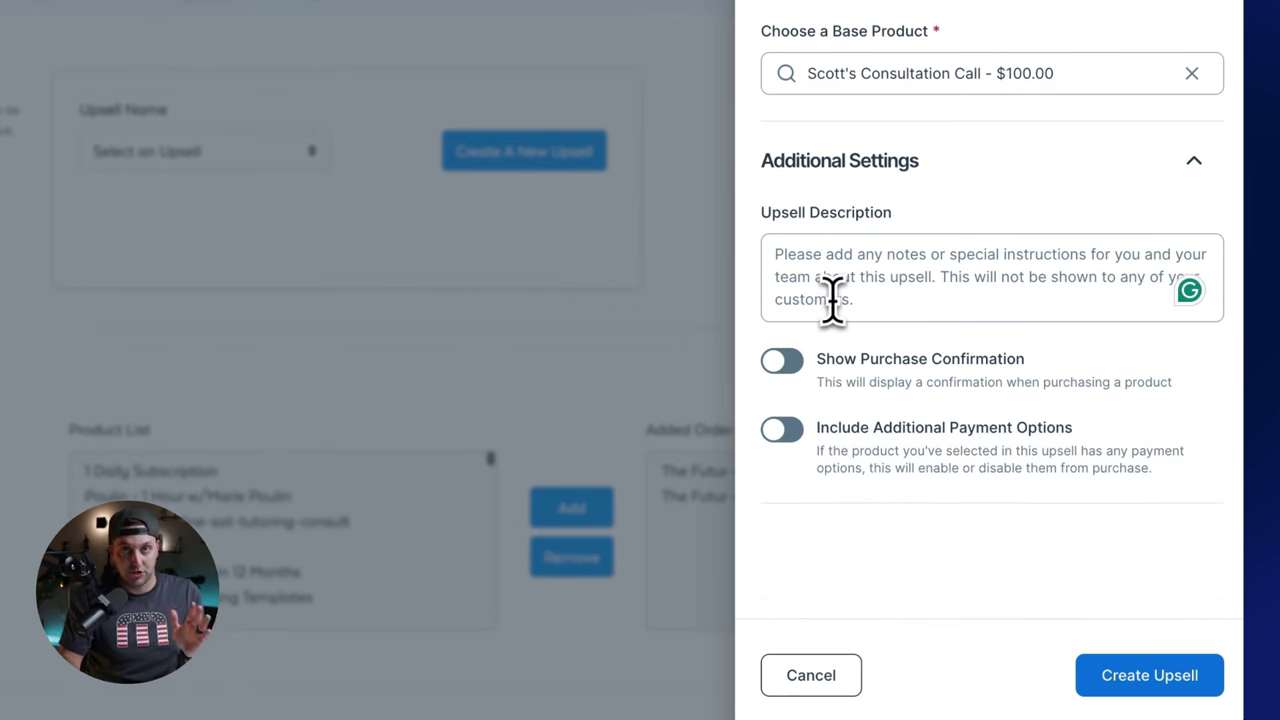
Write an upsell description offering a 60-minute 1-on-1 upsell strategy deep dive, with a refund and follow-up call if it doesn't pay for itself within 30 days
click(833, 297)
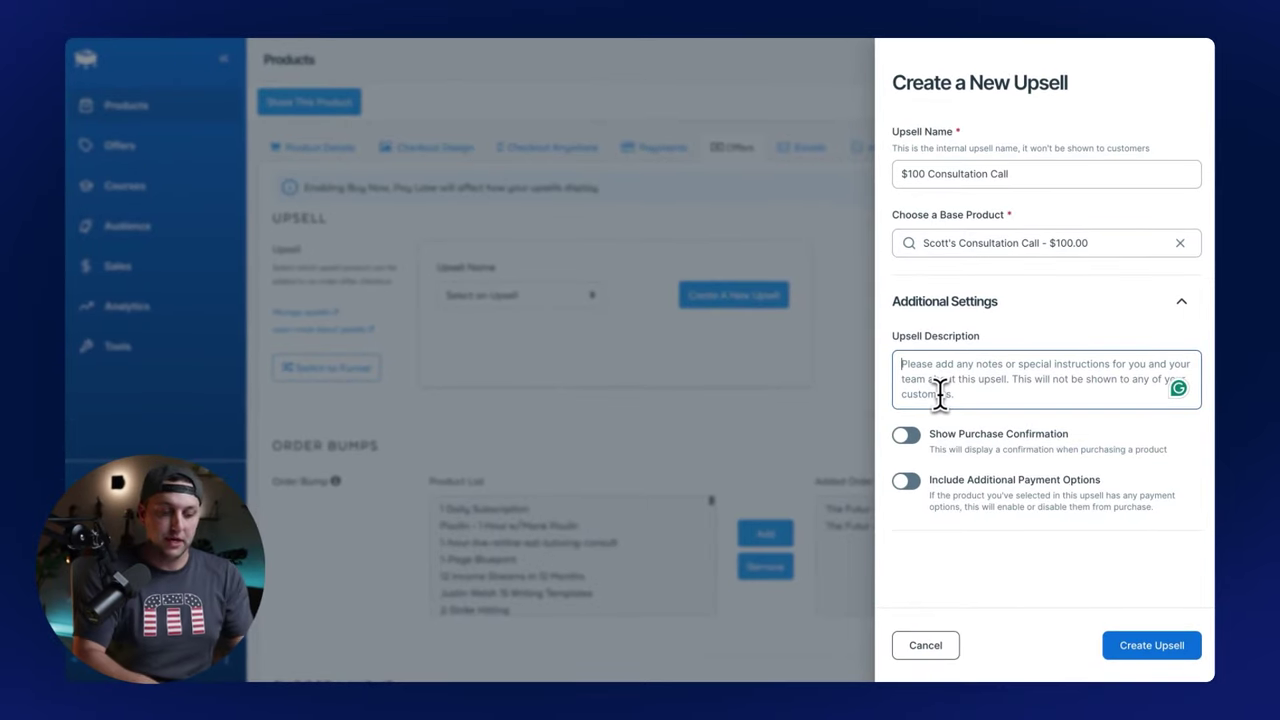
text(Join me for a 60-minute 1-on-1 deep dive into your upsell strategy. If this call doesn't pay for itself within the first 30 days of us meeting, let me know and I will refund the full charge, and schedule a follow-up call to get you the results you're after.)
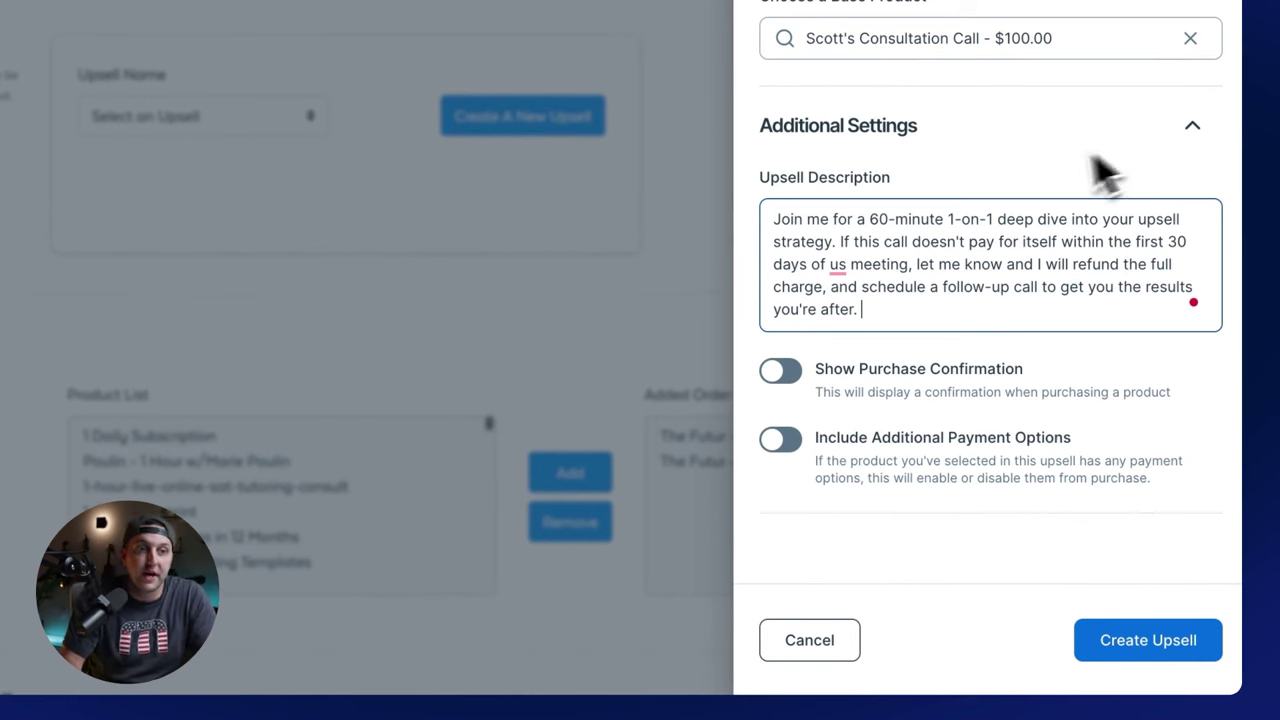
Enable the purchase confirmation with the text "I confirm that I want to add this to my order." and include additional payment options
click(786, 372)
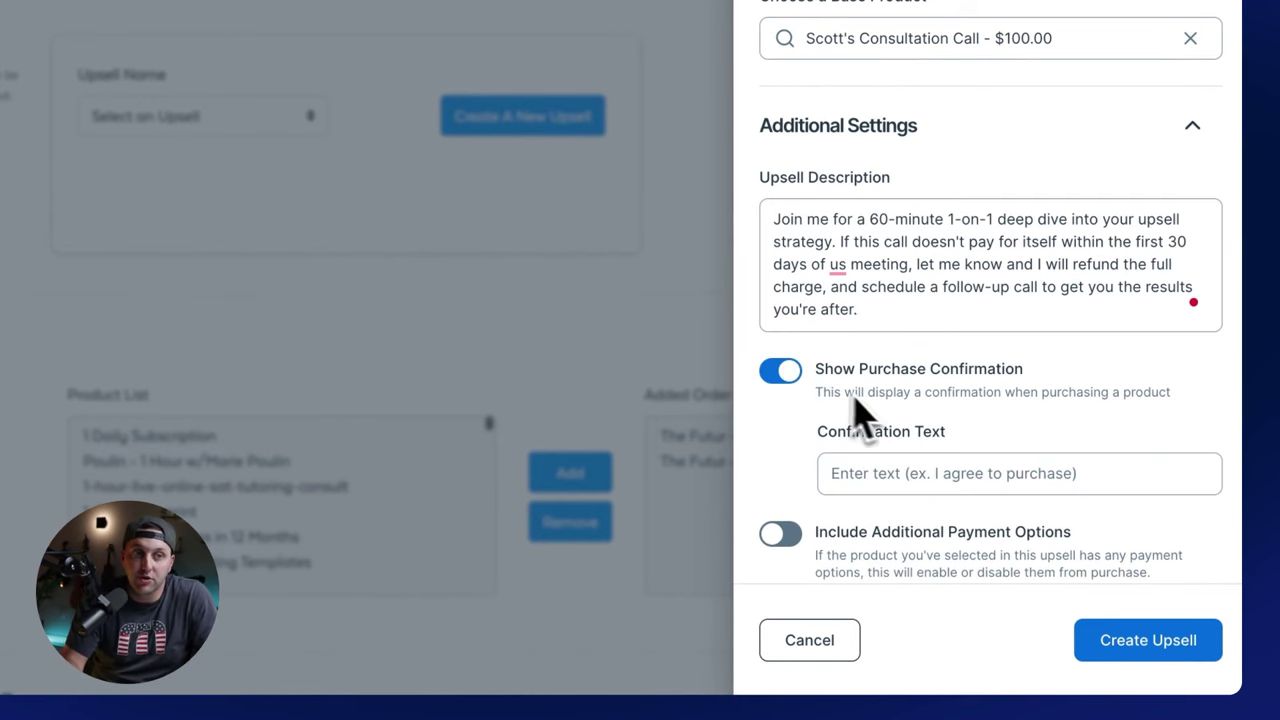
scroll(880, 400, down, 1)
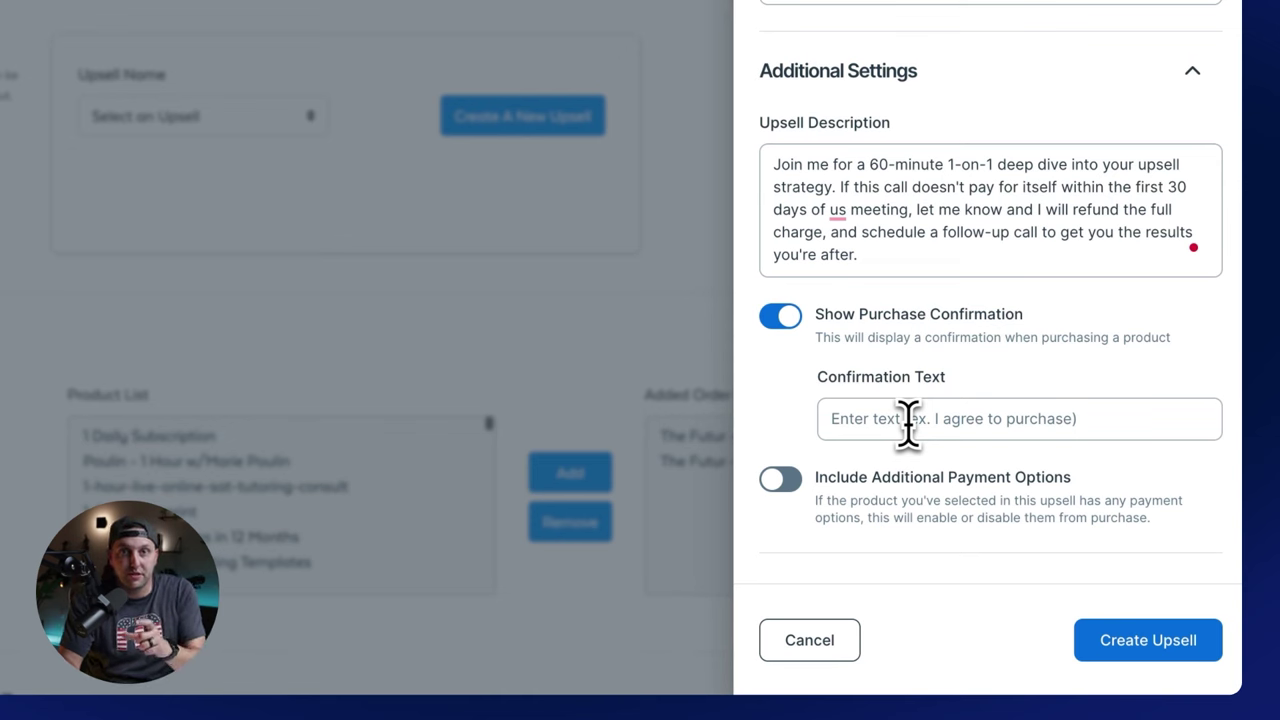
click(906, 420)
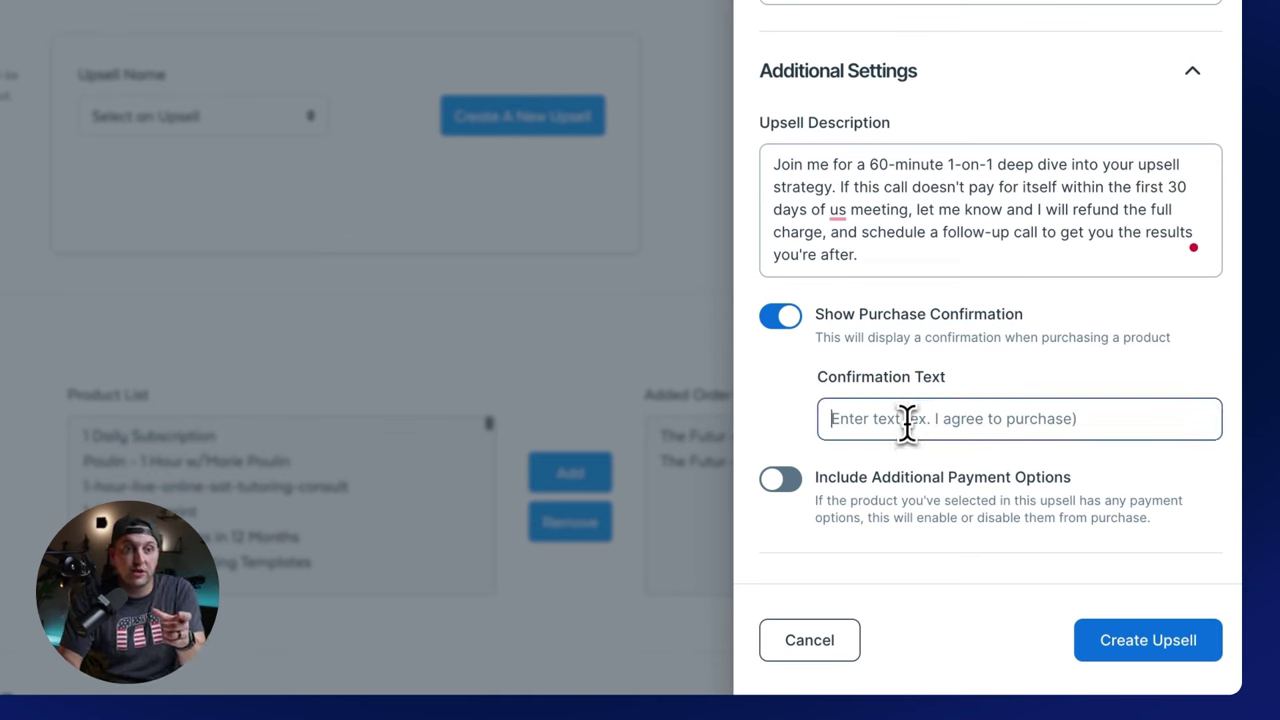
text(I confirm that I want to add this to my order.)
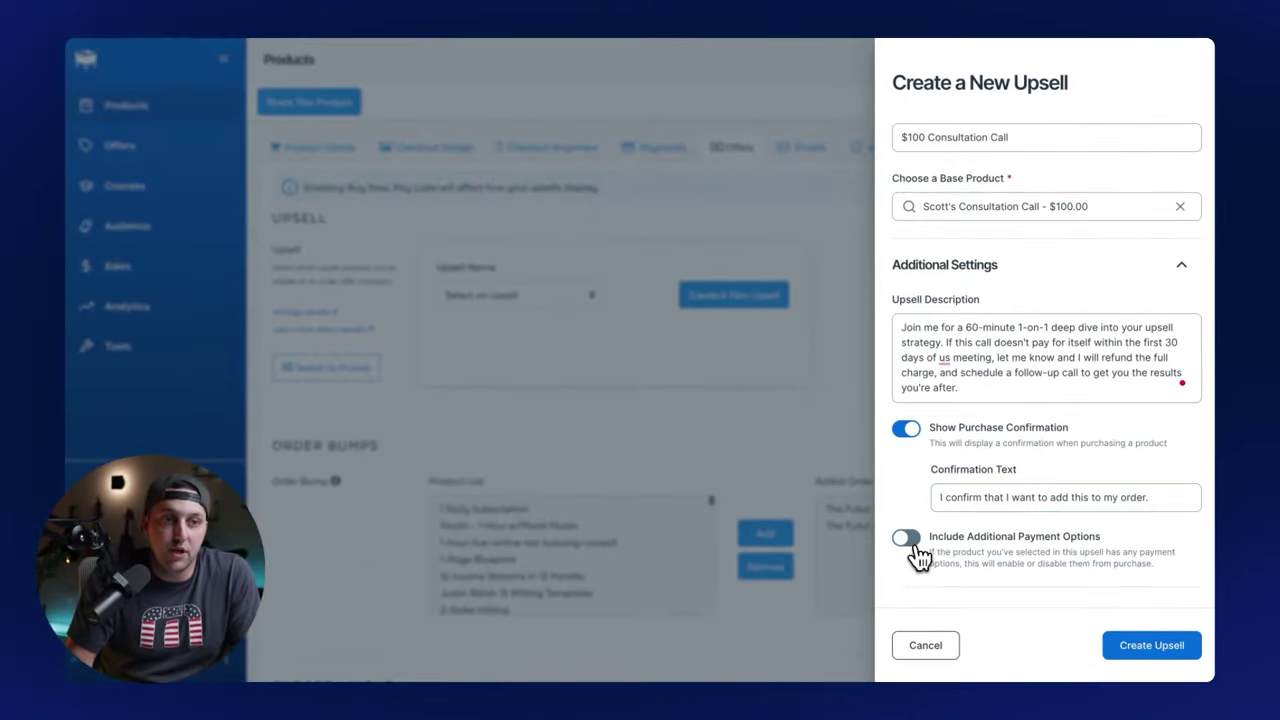
click(780, 479)
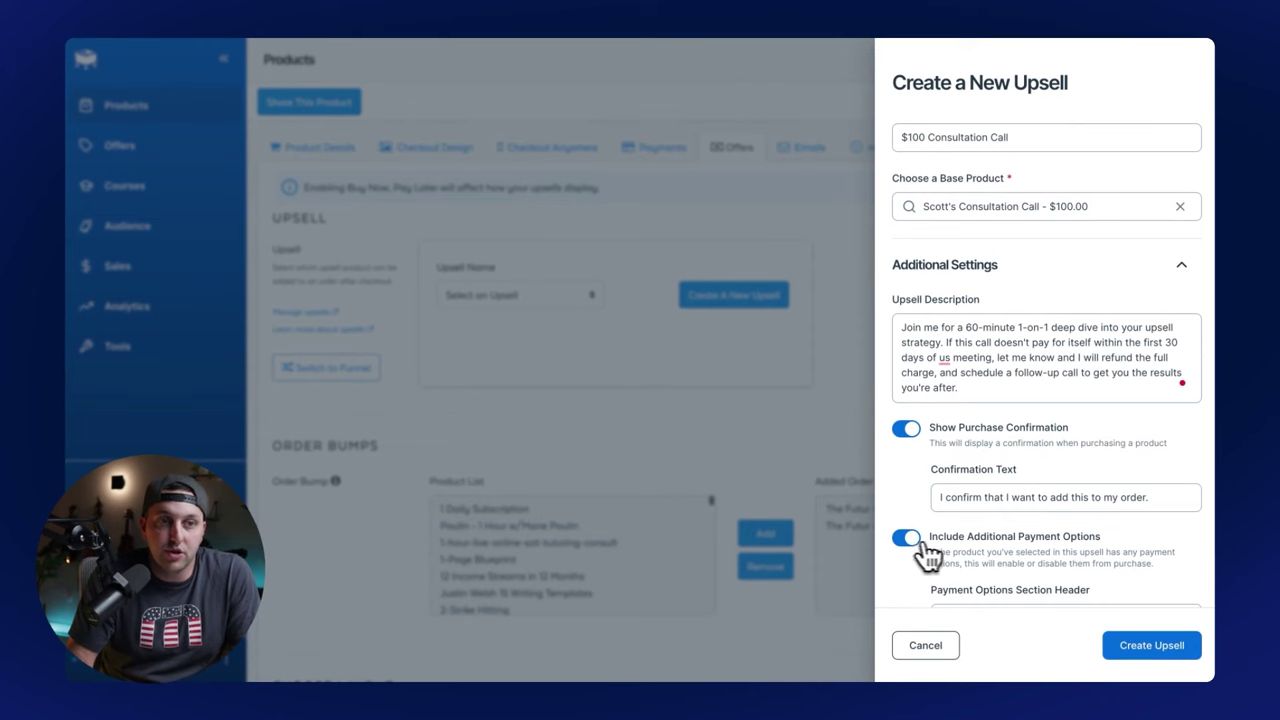
scroll(960, 556, down, 1)
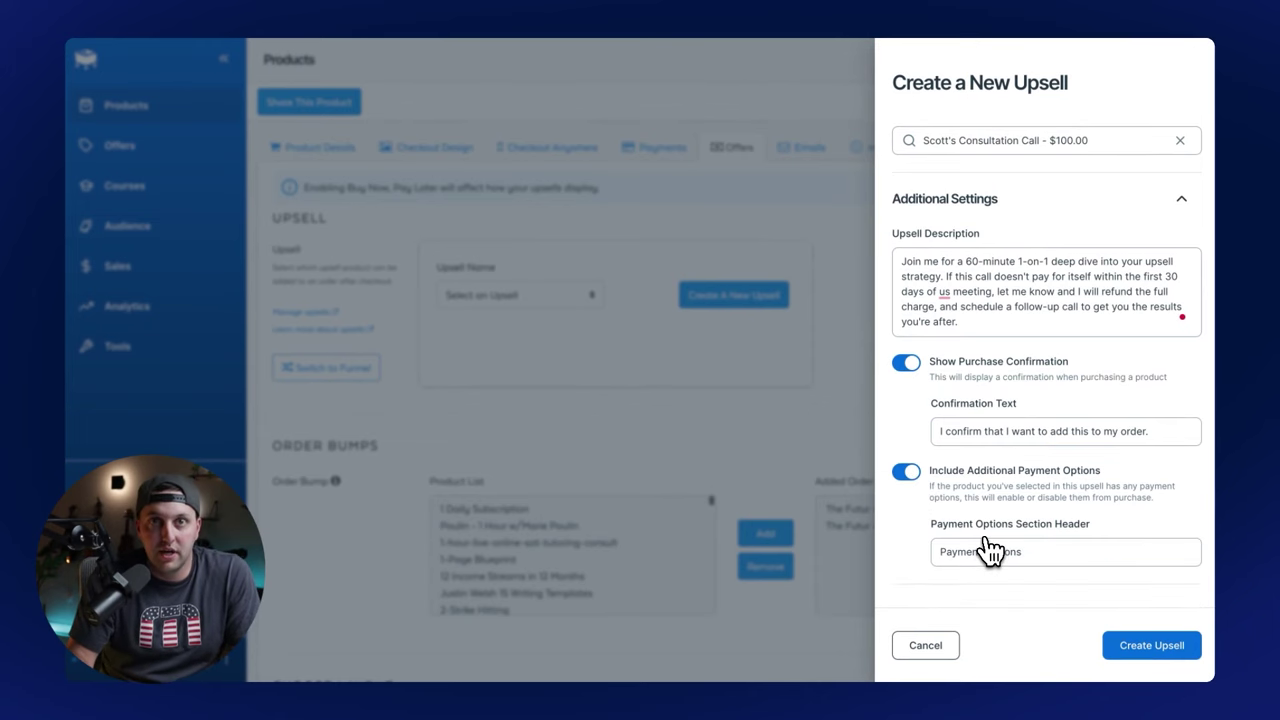
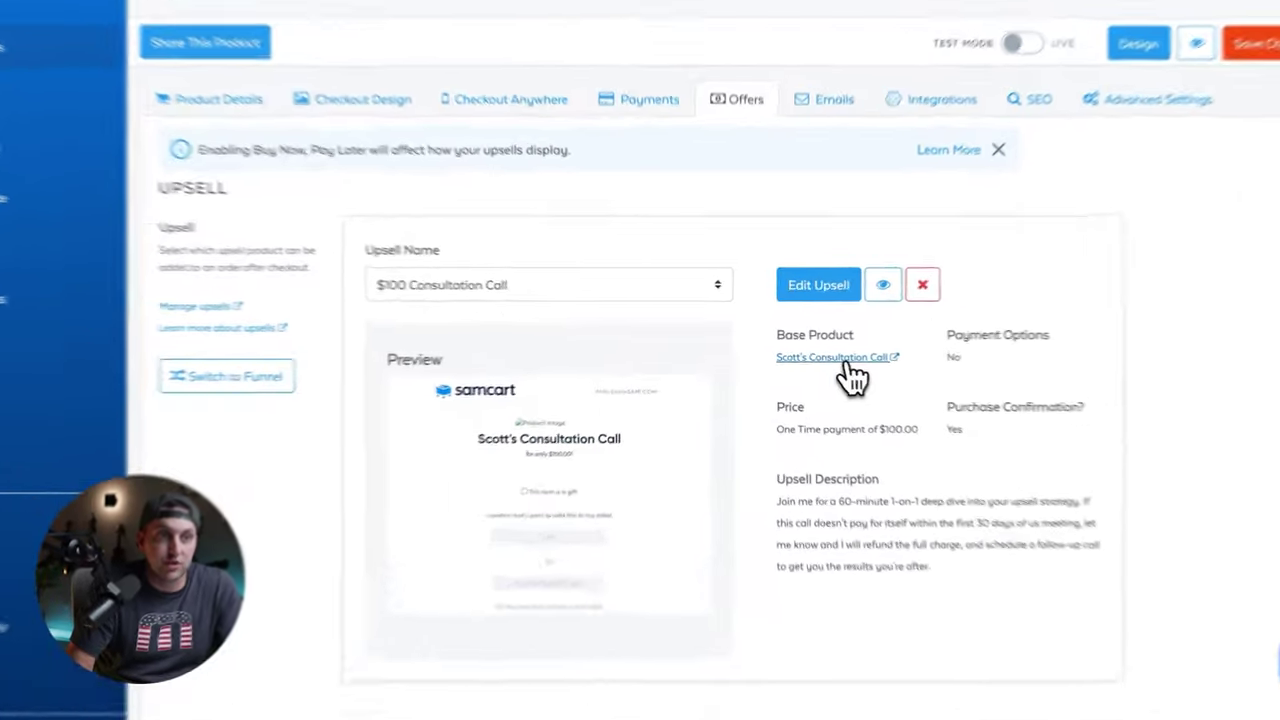
Open the upsell's base product, check the customer-facing upsell page and return to the product's offer settings
click(810, 352)
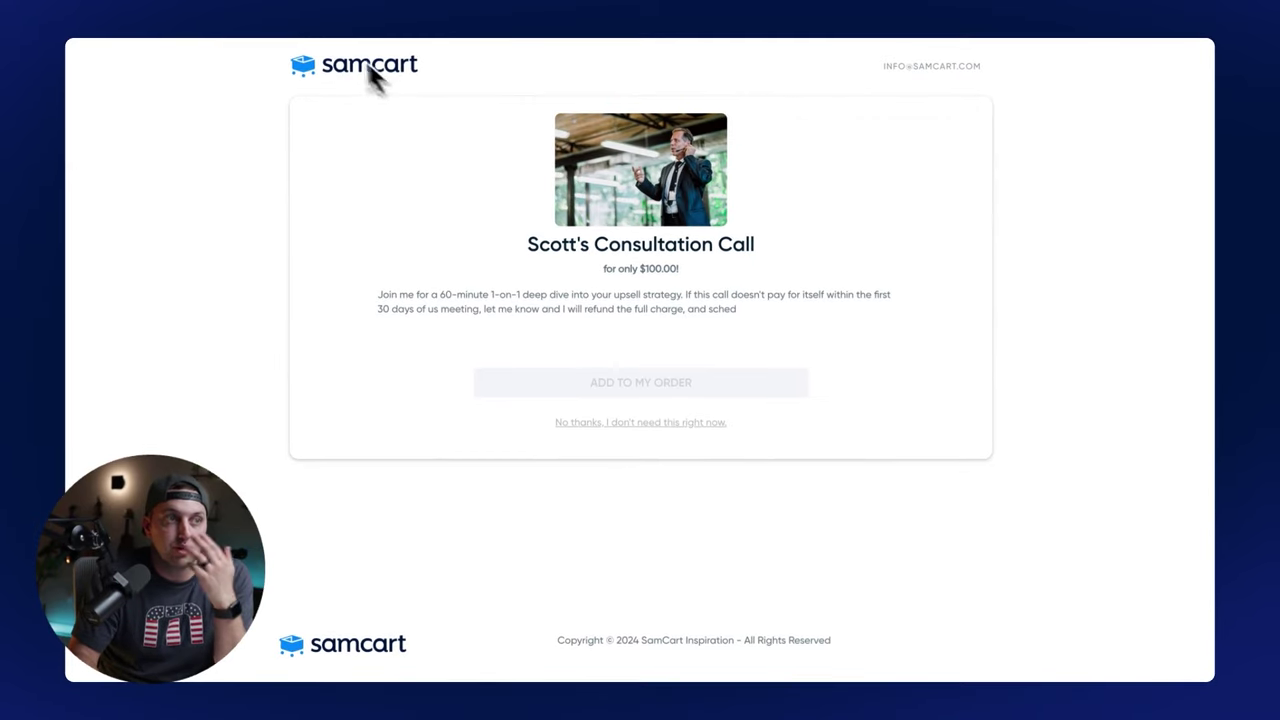
click(283, 14)
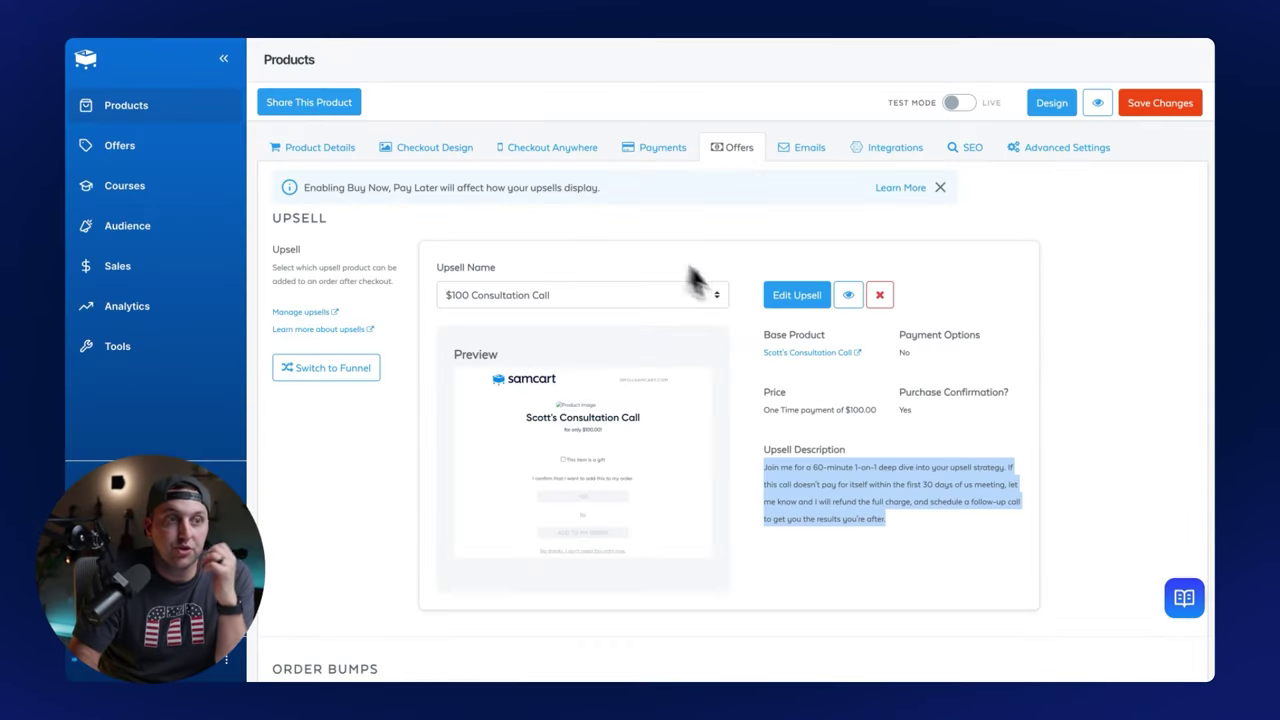
click(1045, 362)
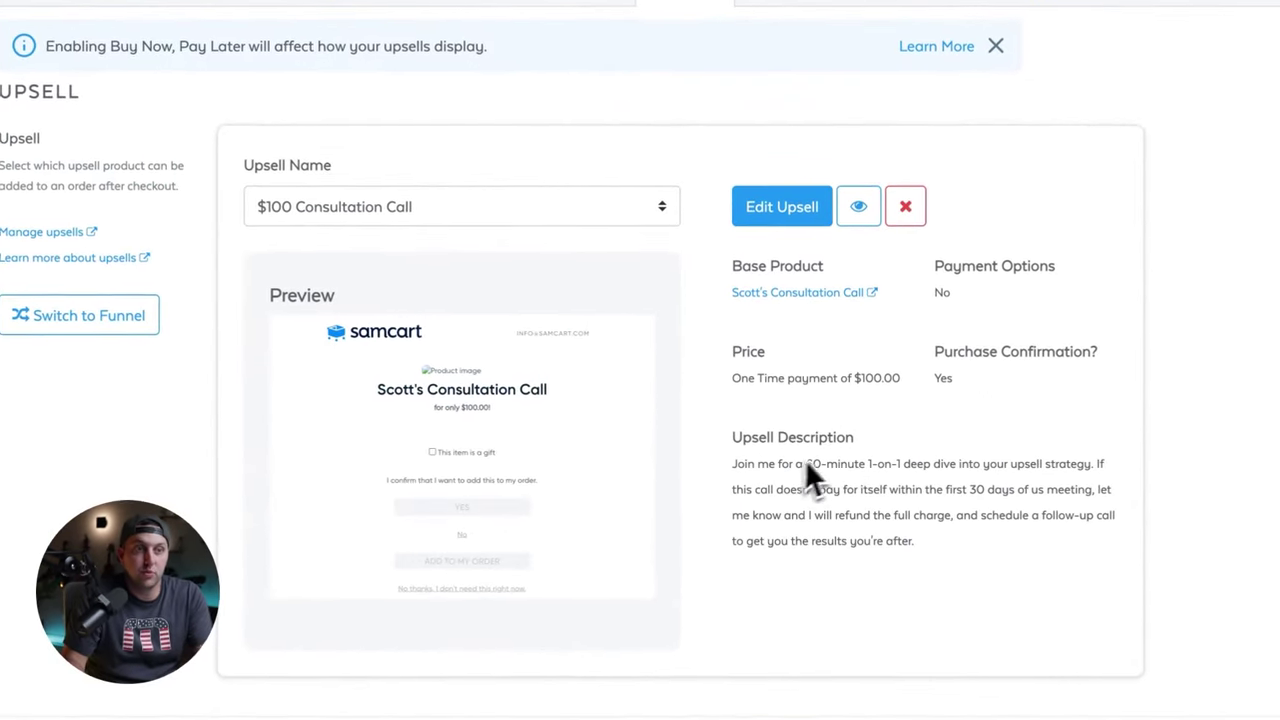
Edit the $100 Consultation Call upsell, switch it to Build Your Own and add a headline block above the order button
click(790, 218)
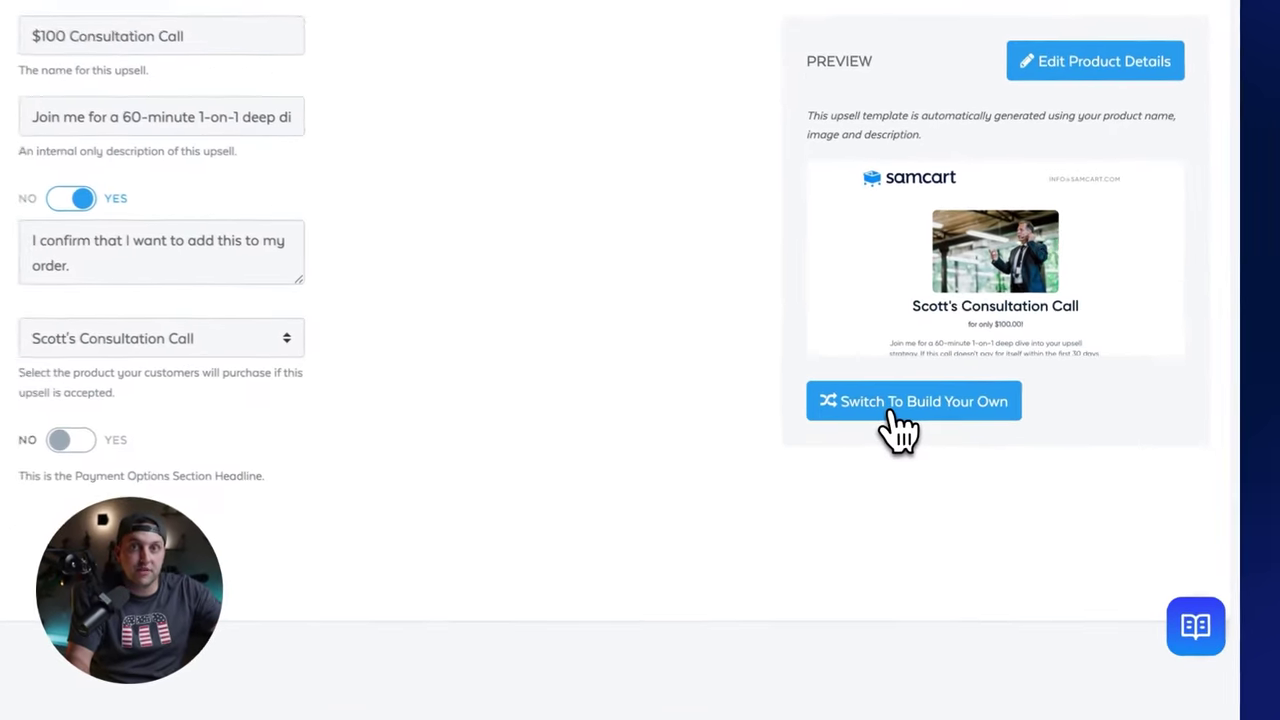
click(886, 410)
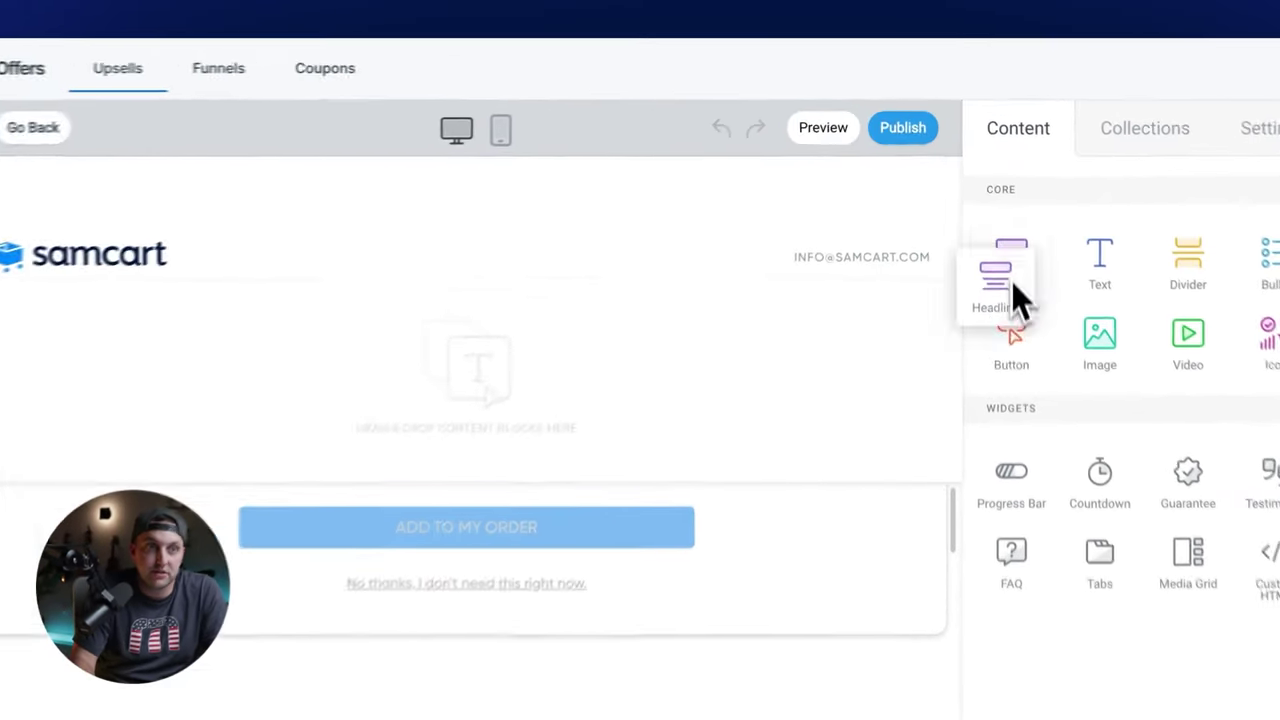
drag(989, 212, 694, 274)
drag(588, 405, 457, 429)
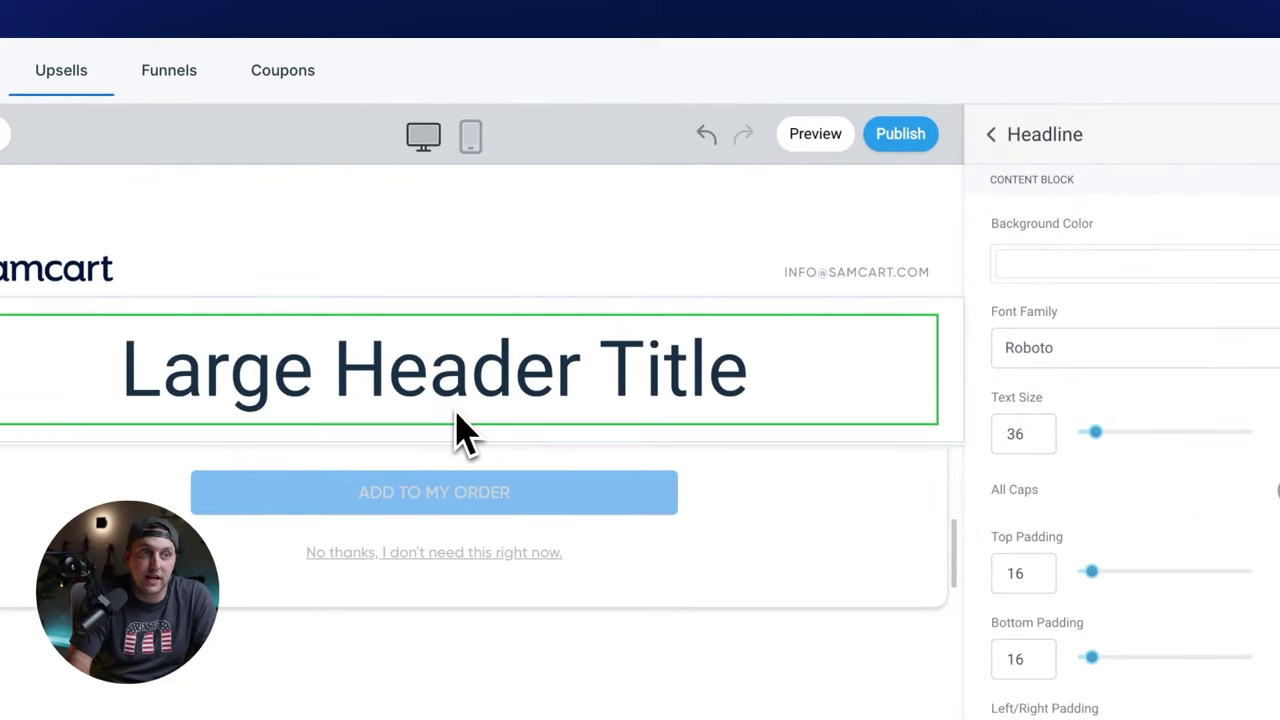
Add a video block below the headline and a media grid beneath the video
click(986, 134)
drag(1200, 358, 611, 456)
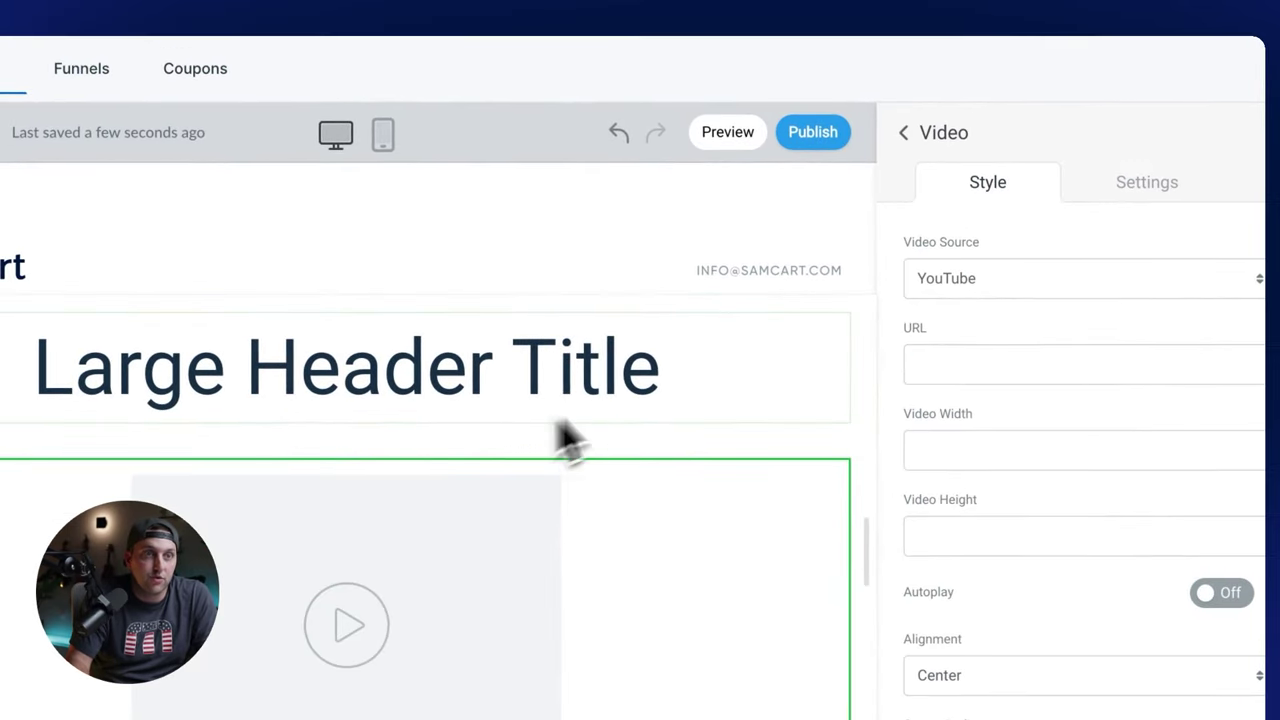
click(895, 134)
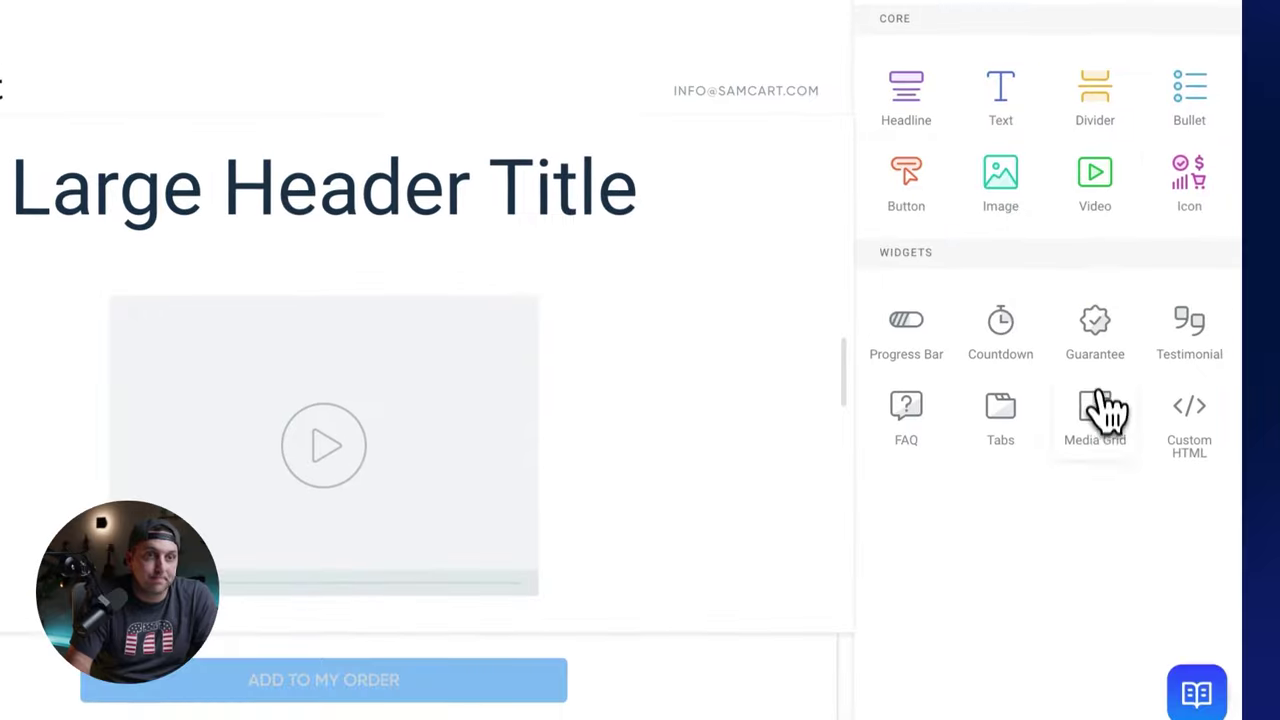
drag(1110, 425, 540, 628)
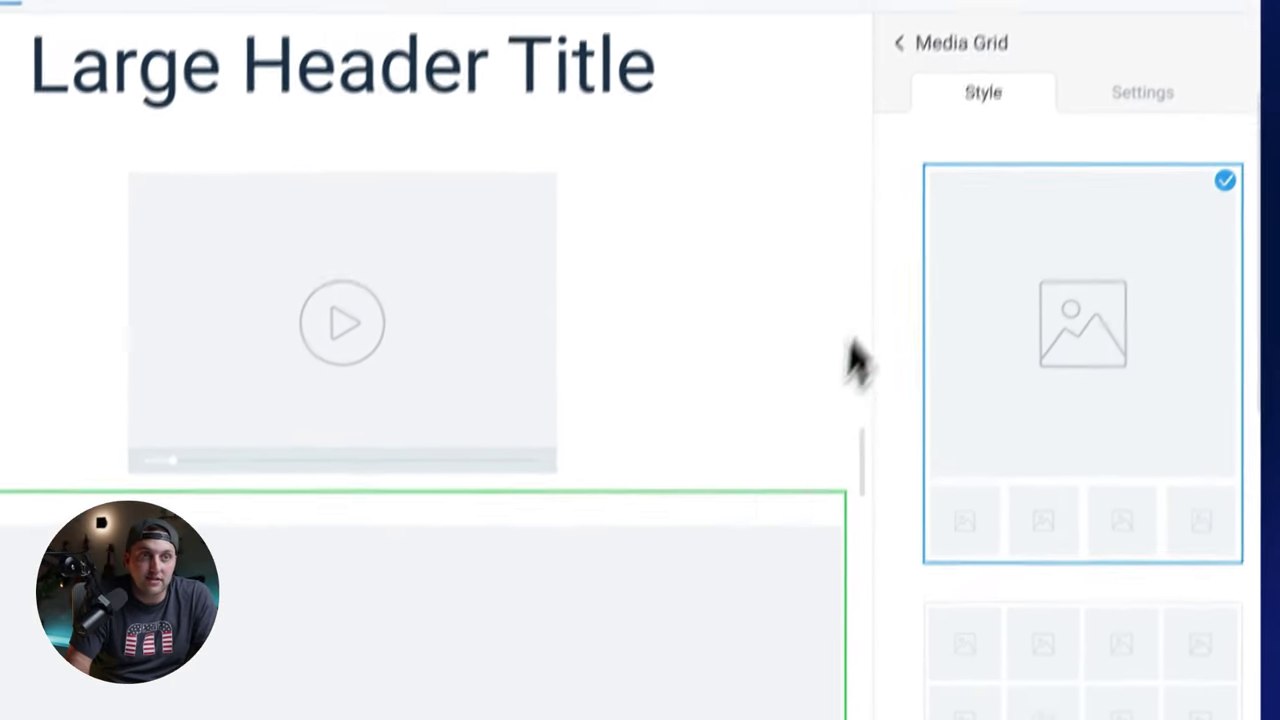
Add a countdown above the headline and give it the second, smaller digital clock style
click(897, 43)
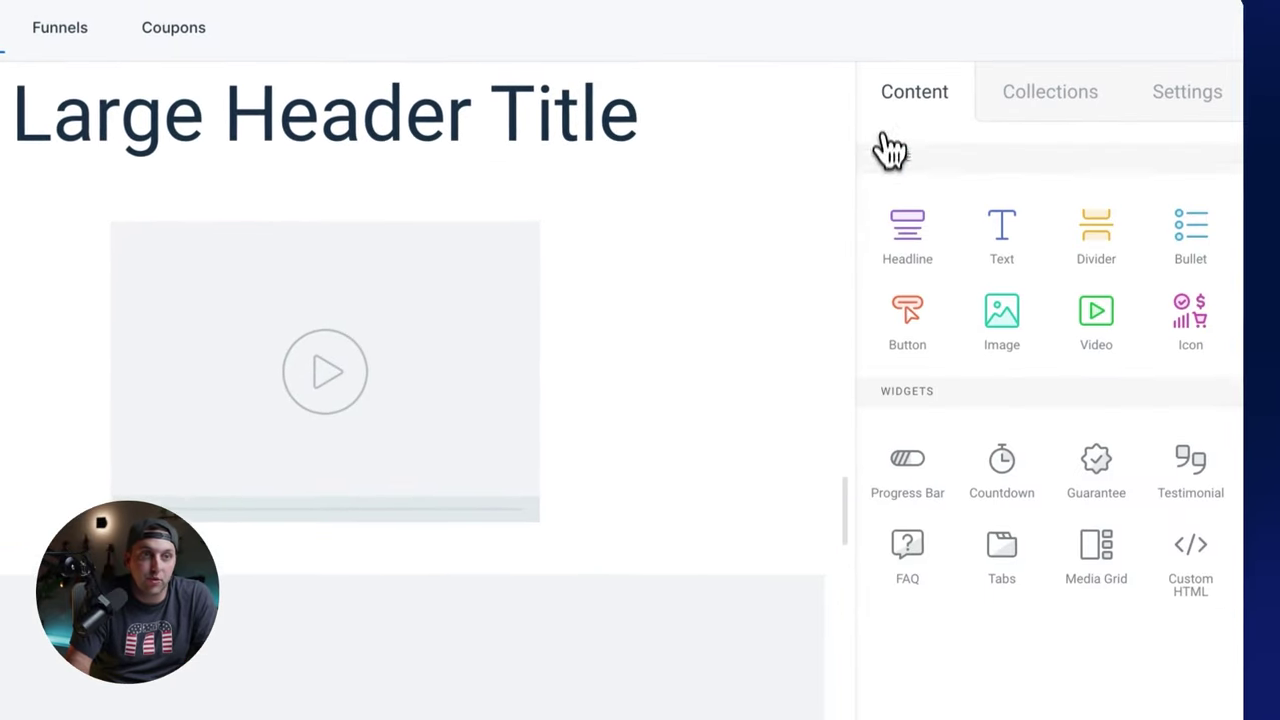
drag(1000, 468, 485, 152)
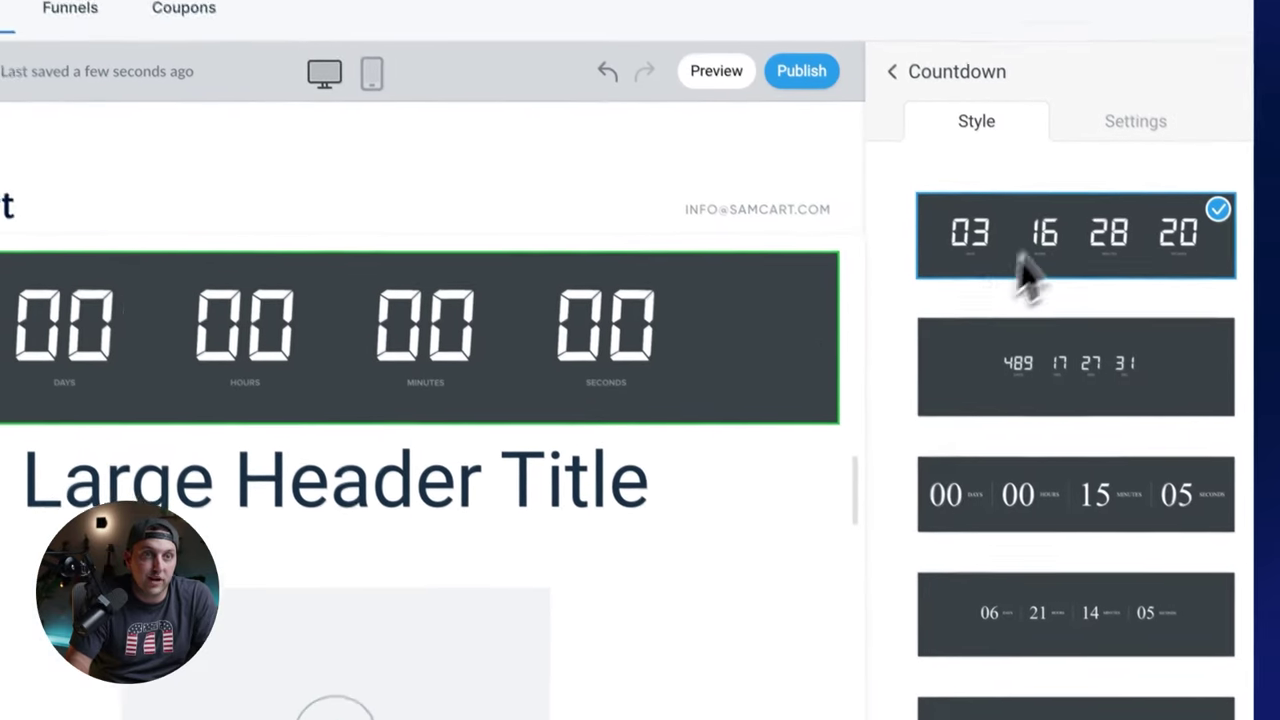
click(1133, 126)
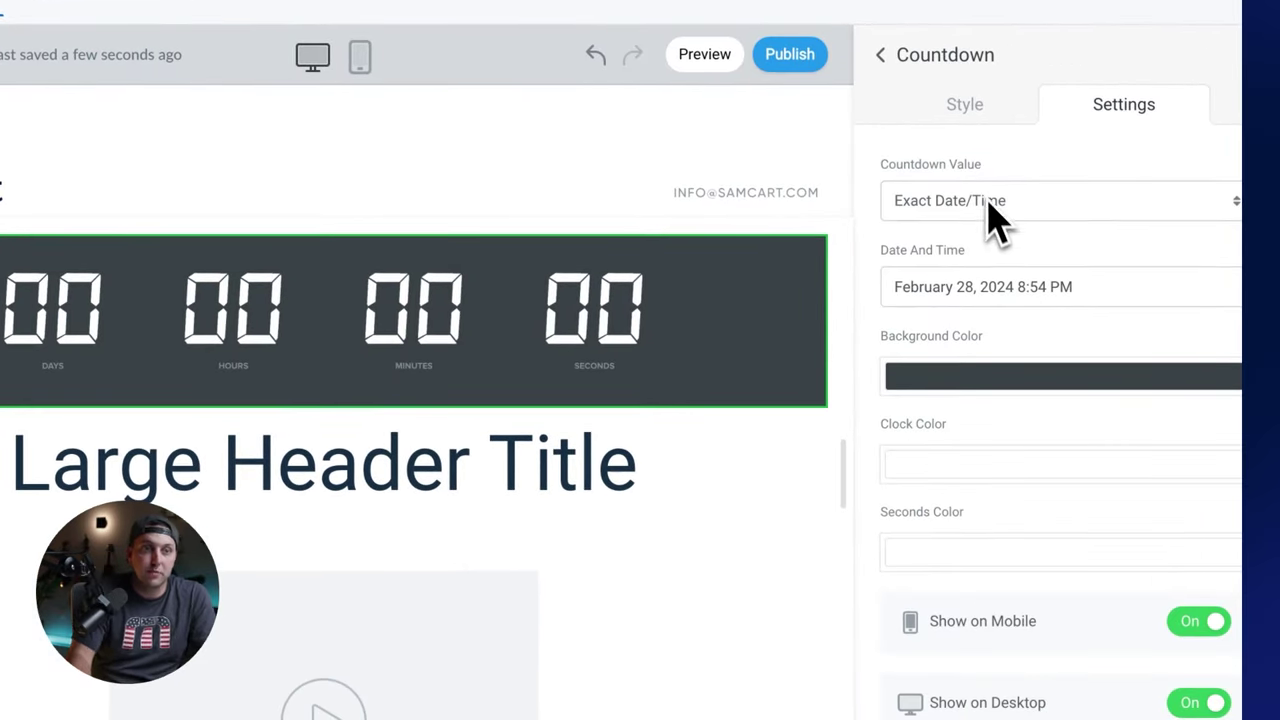
click(964, 112)
click(1035, 350)
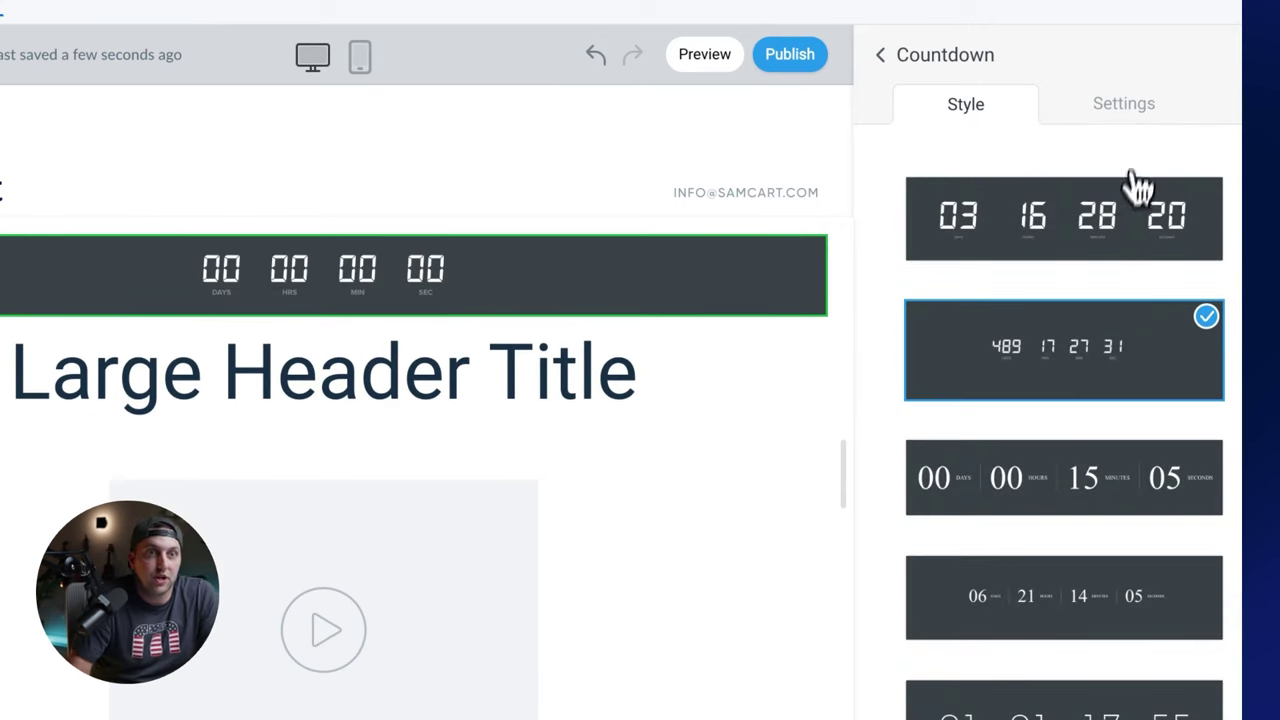
Remove the countdown's background color and set its clock and seconds colors to black
click(1125, 108)
click(1028, 374)
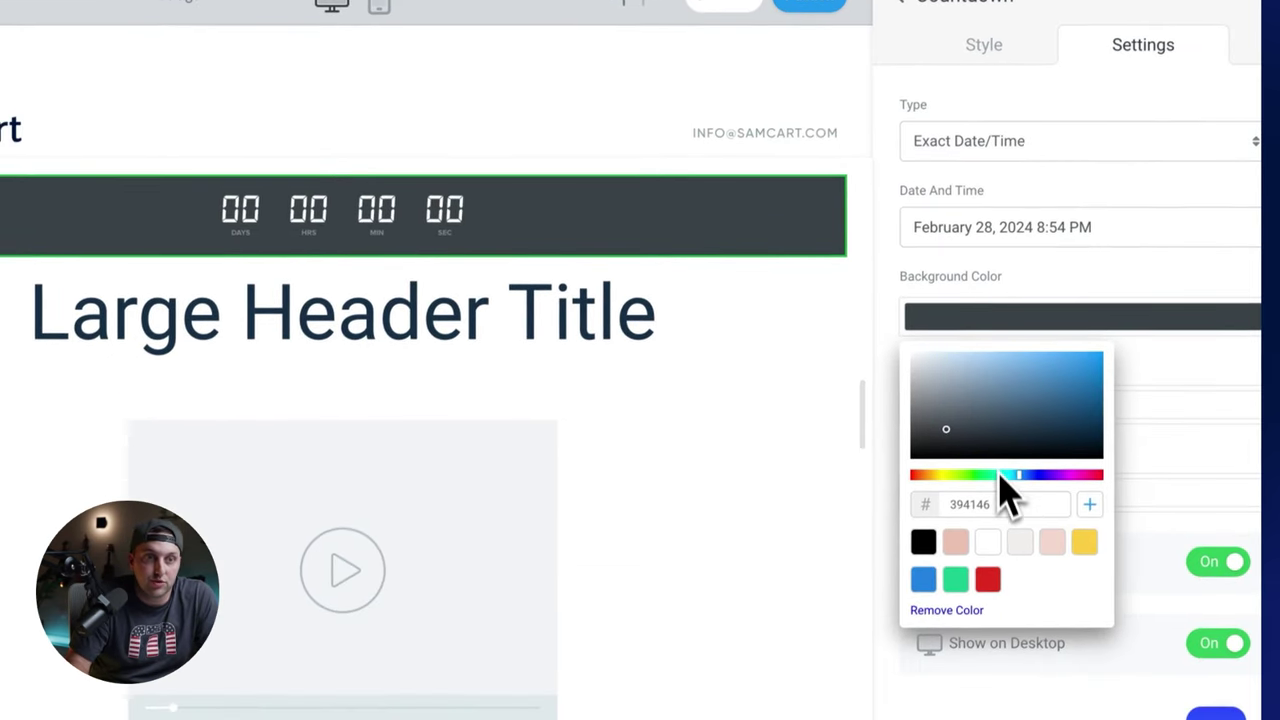
click(968, 601)
click(994, 309)
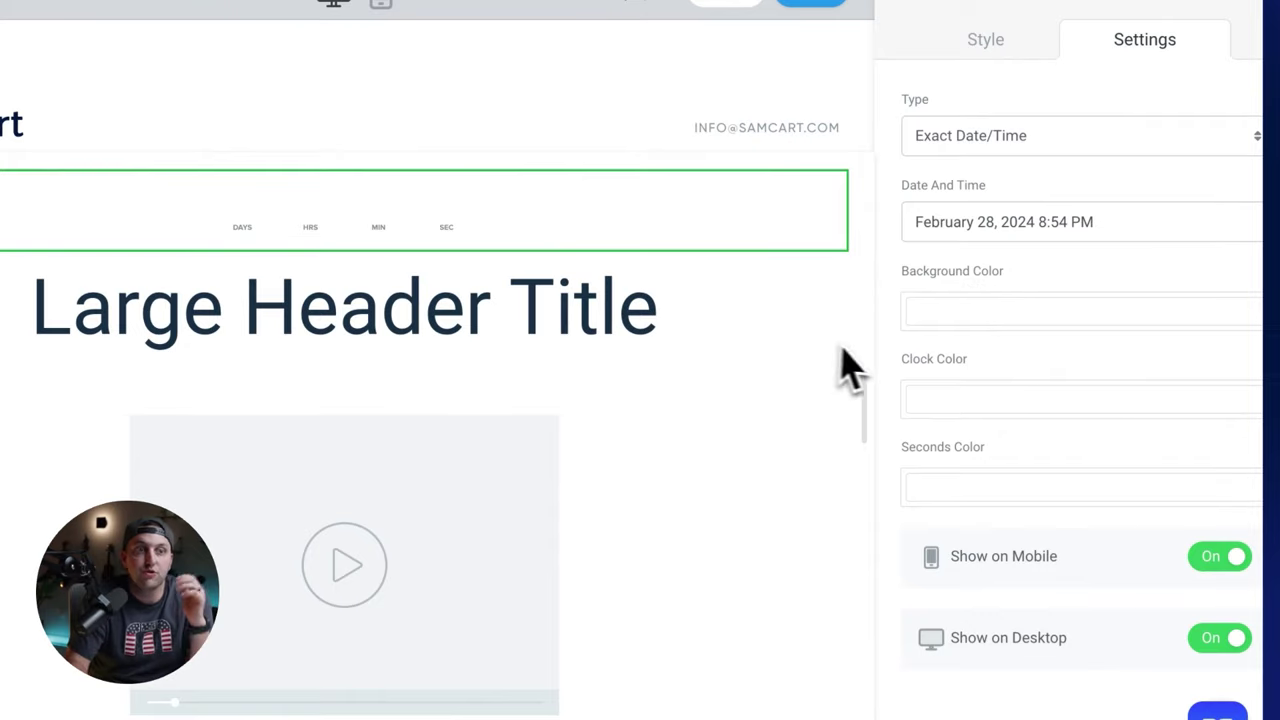
click(978, 385)
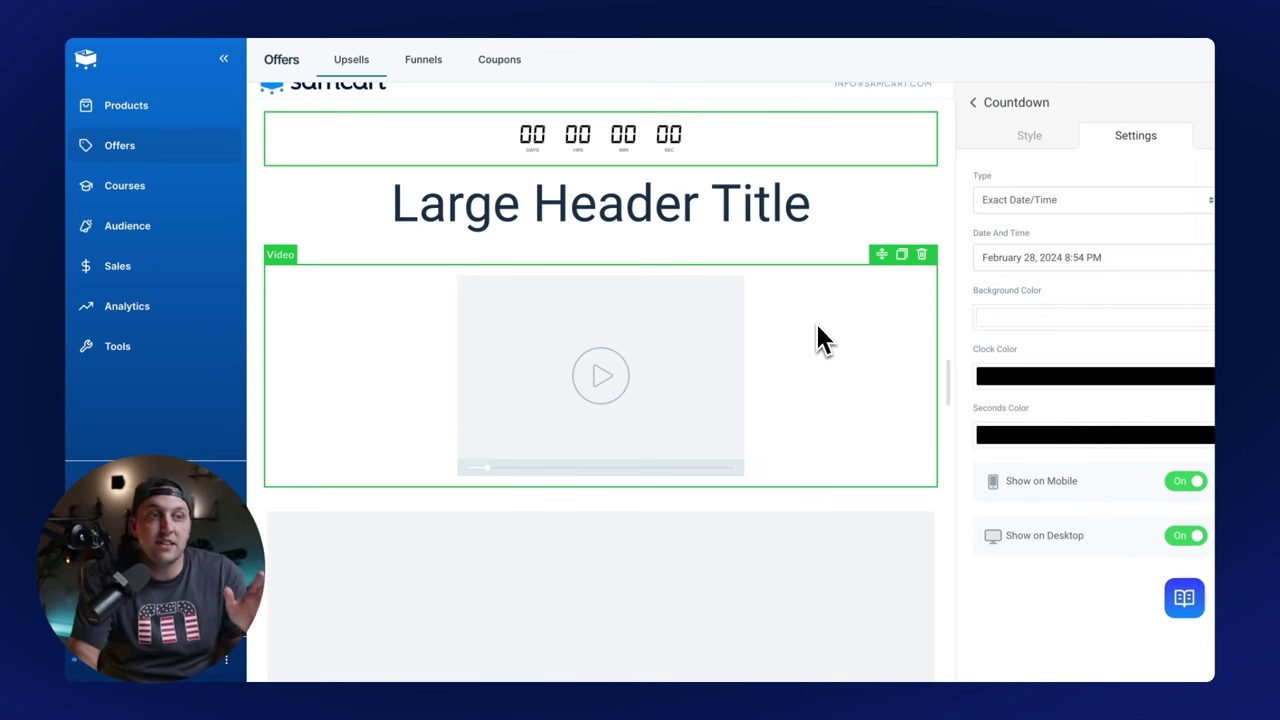
Review the custom upsell page layout from the countdown down to the order and decline options
scroll(818, 338, down, 10)
scroll(822, 370, down, 2)
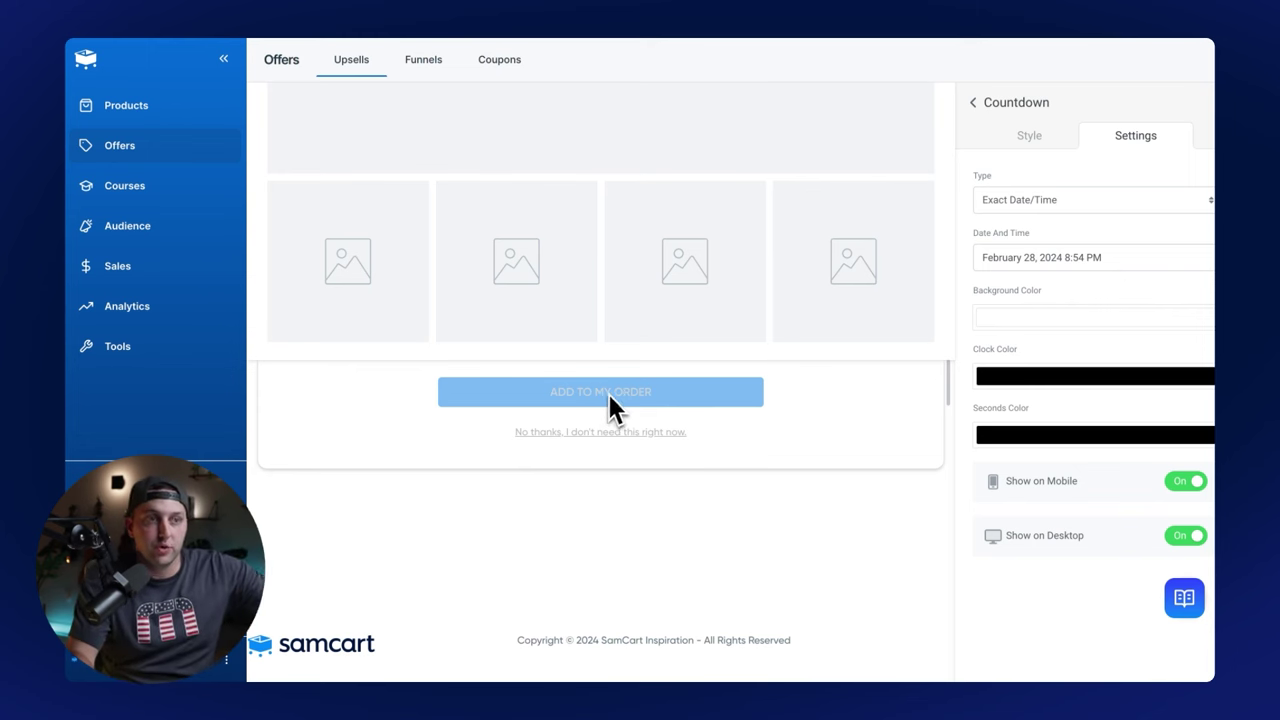
scroll(705, 320, up, 10)
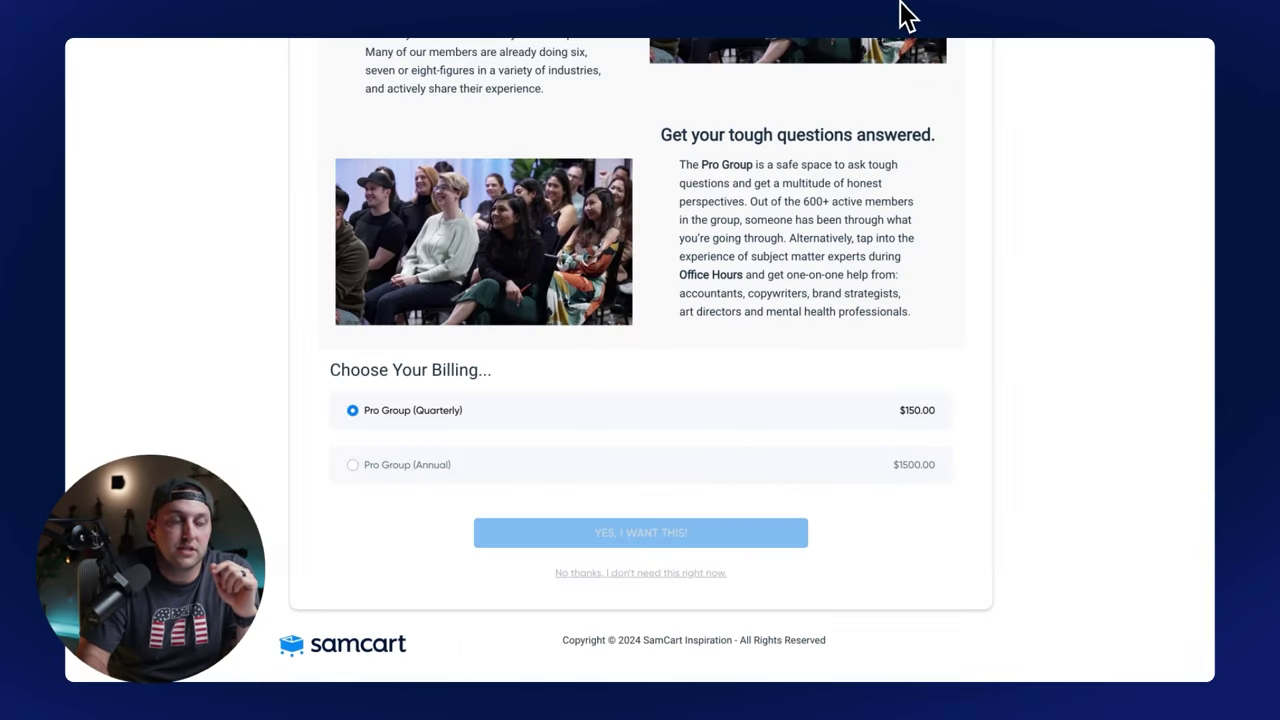
Examine the example Pro Group upsell page, including its billing choices, headline, coaching subheadline and video
scroll(955, 200, up, 10)
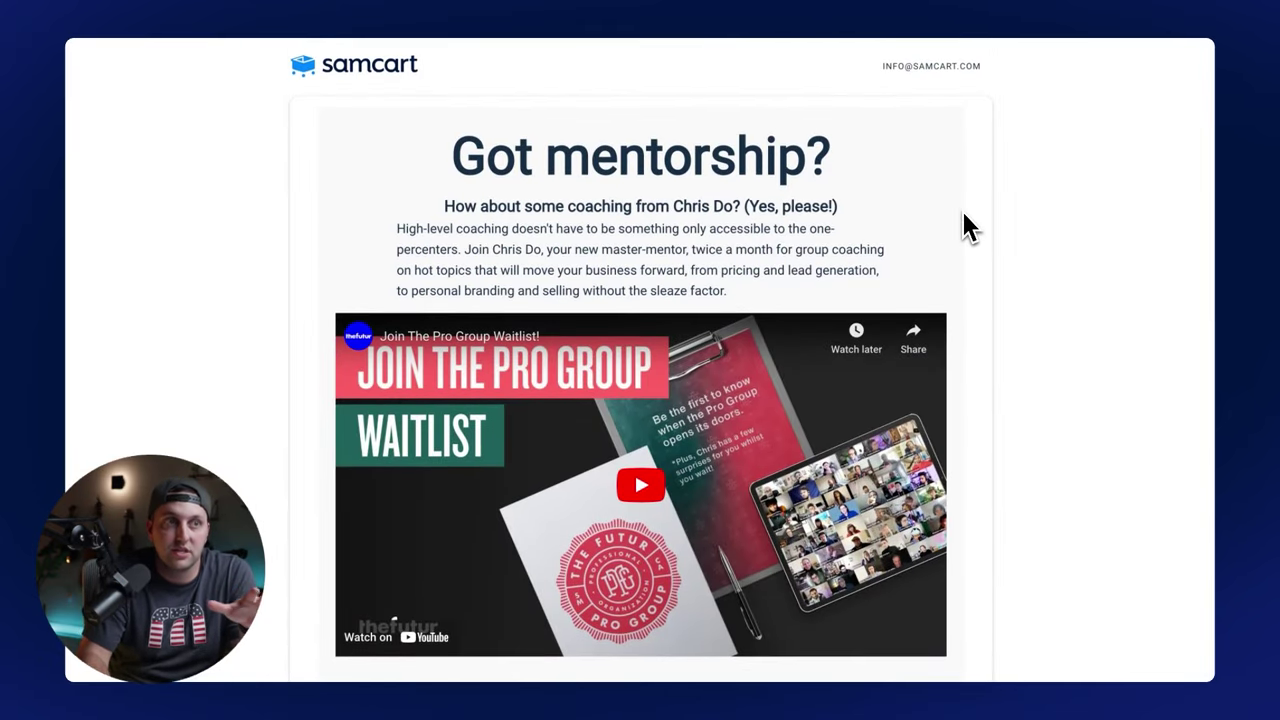
double_click(488, 155)
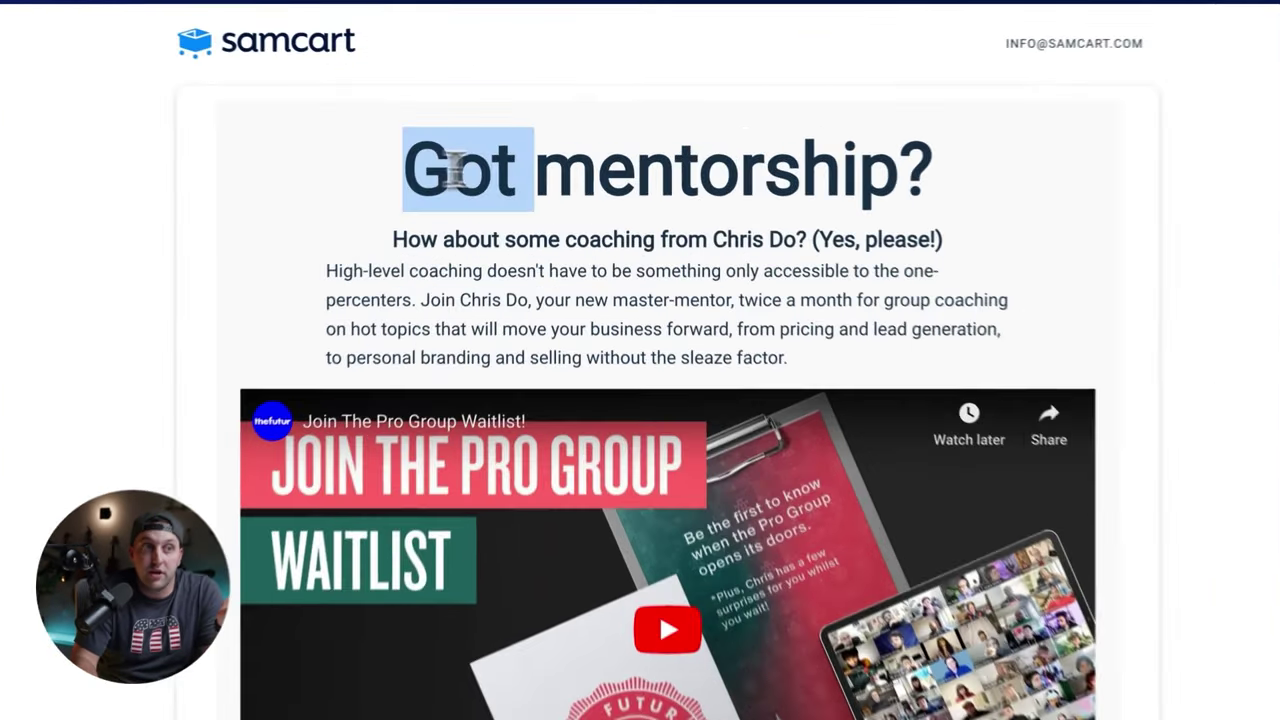
drag(455, 170, 803, 174)
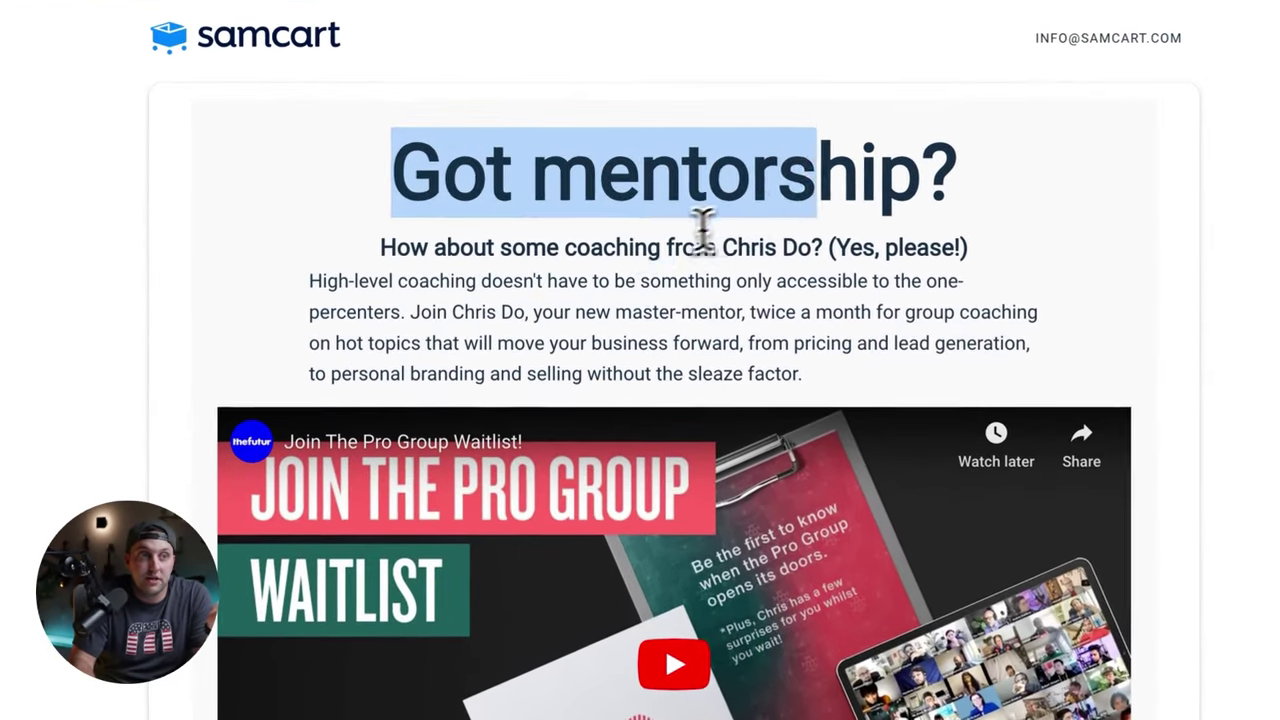
drag(624, 239, 750, 238)
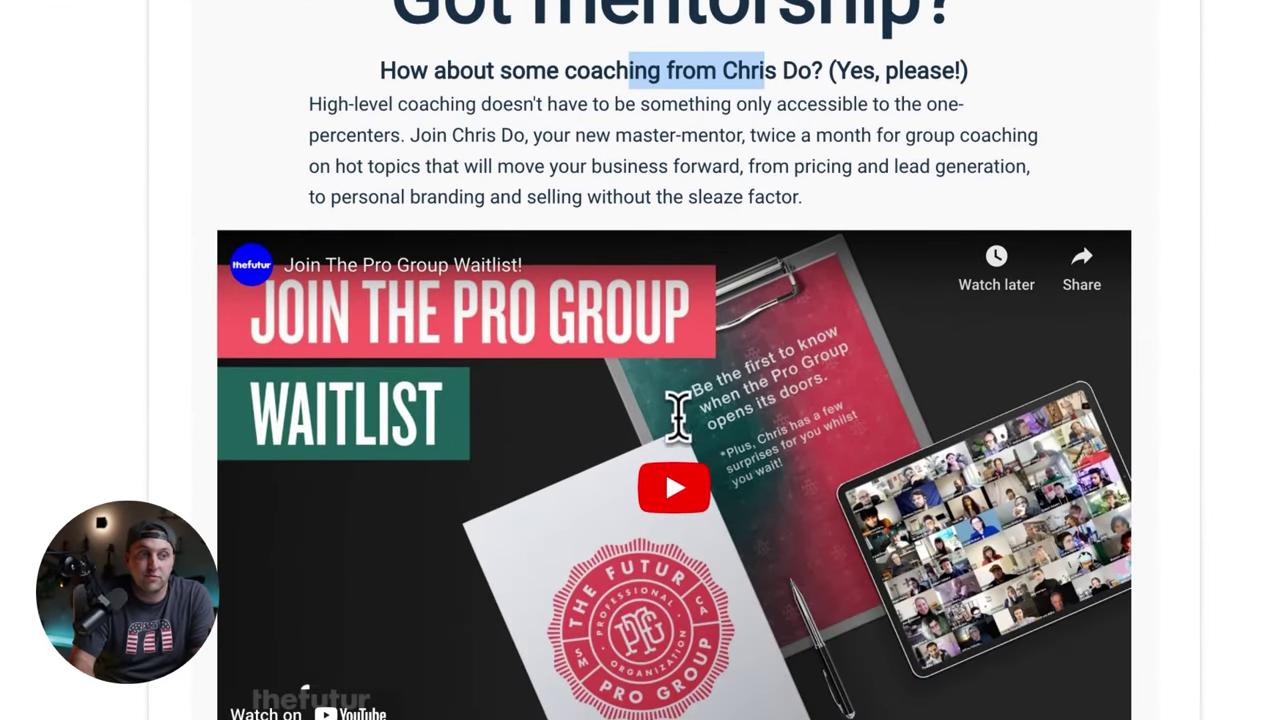
Examine the lower part of the Pro Group upsell page, including its text-and-image sections on connecting and getting questions answered
scroll(678, 420, down, 5)
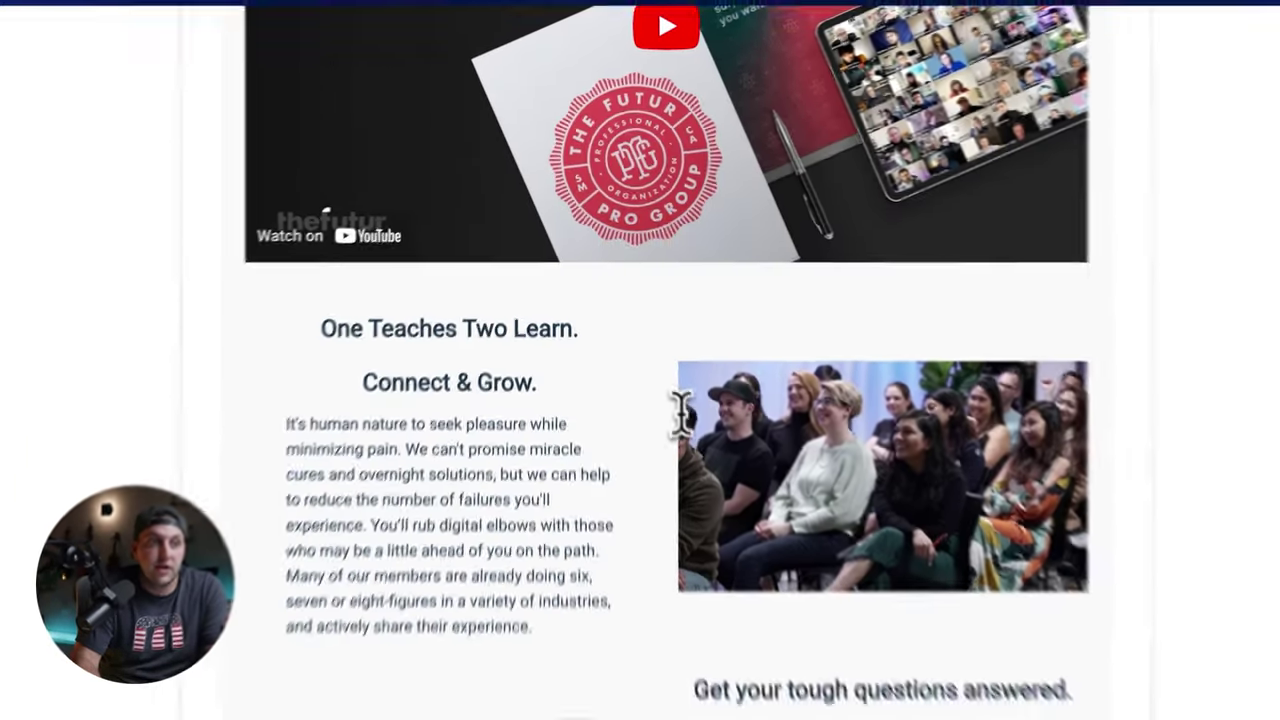
scroll(680, 410, down, 2)
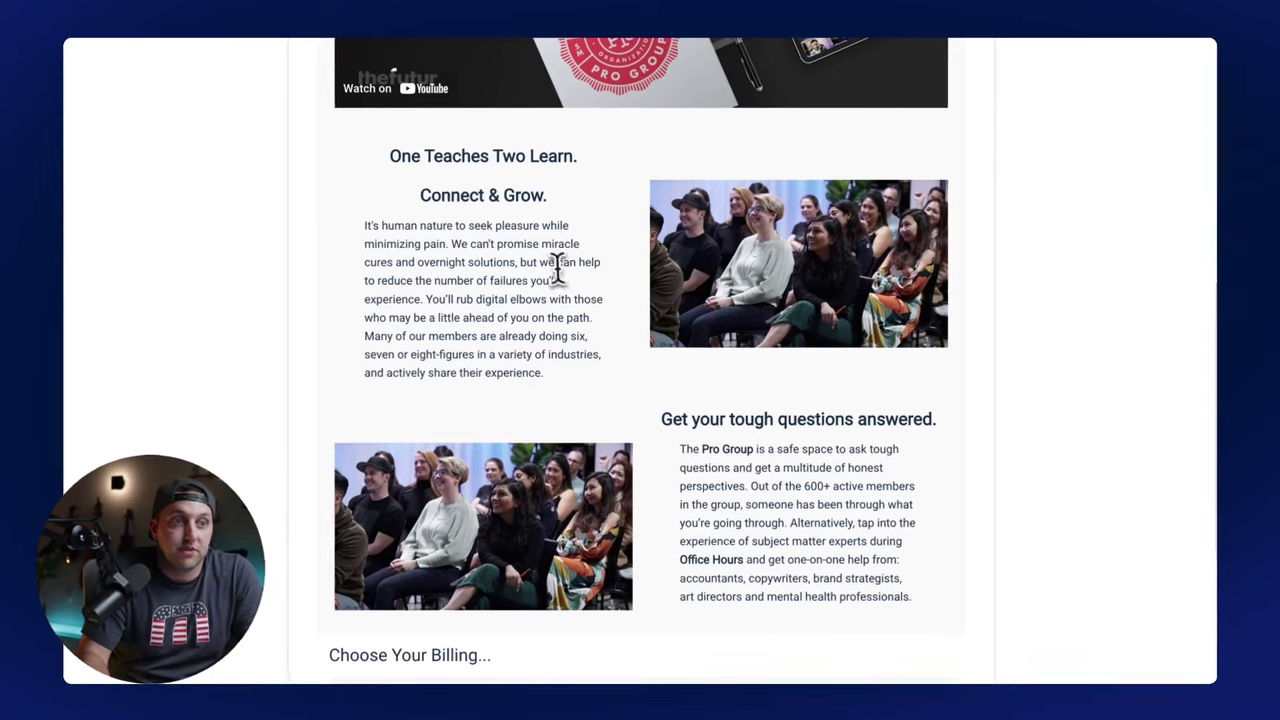
scroll(646, 360, down, 3)
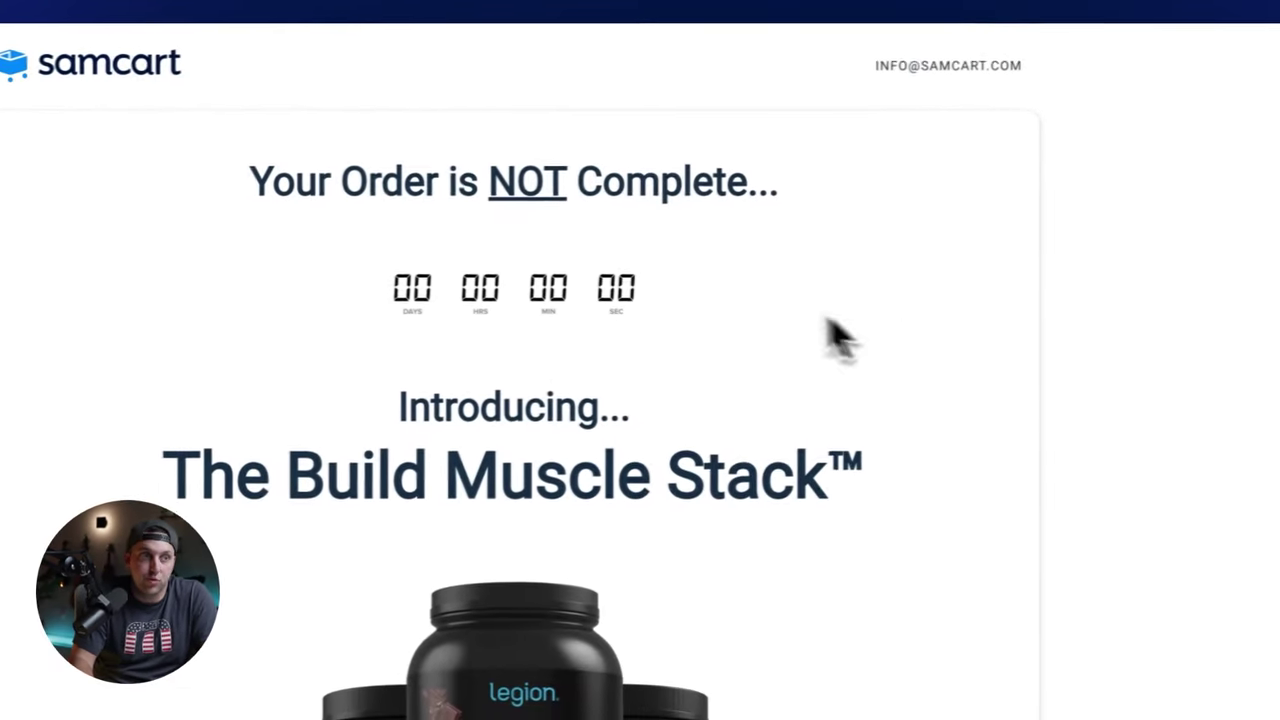
Examine the Build Muscle Stack upsell page from the incomplete-order headline and countdown down to the discount price and order options
drag(505, 190, 812, 210)
double_click(638, 285)
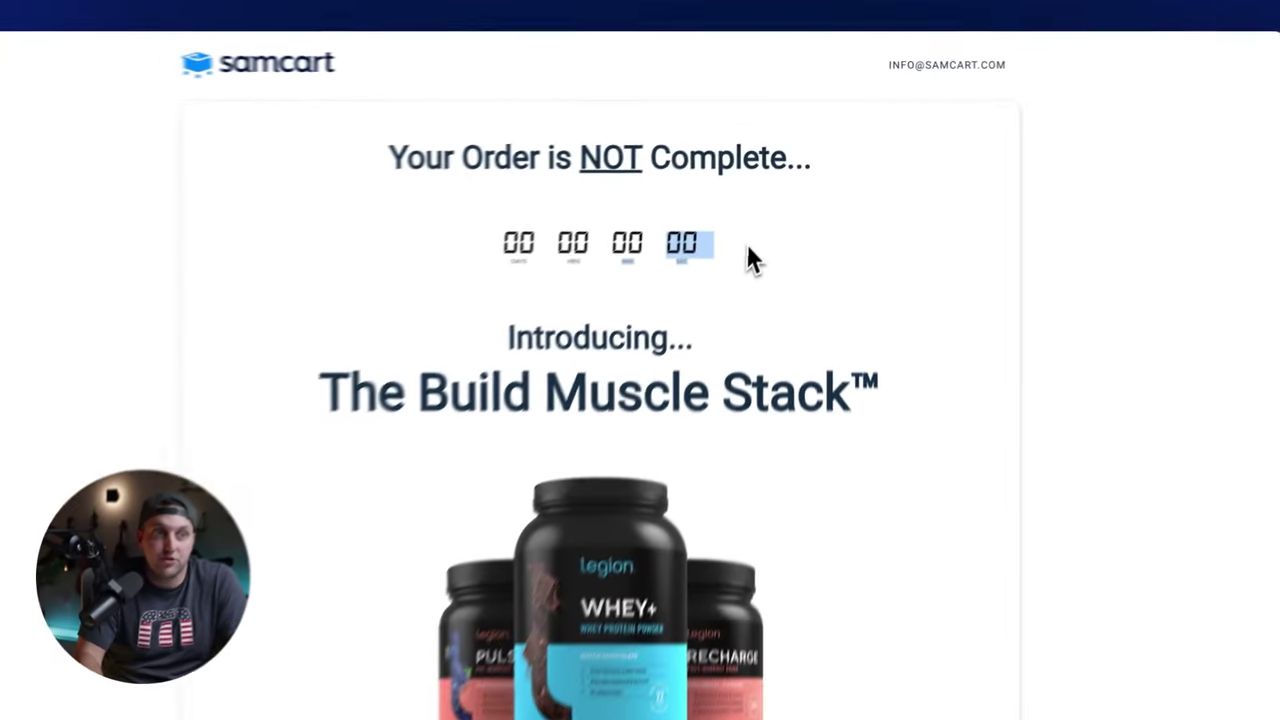
scroll(626, 554, down, 1)
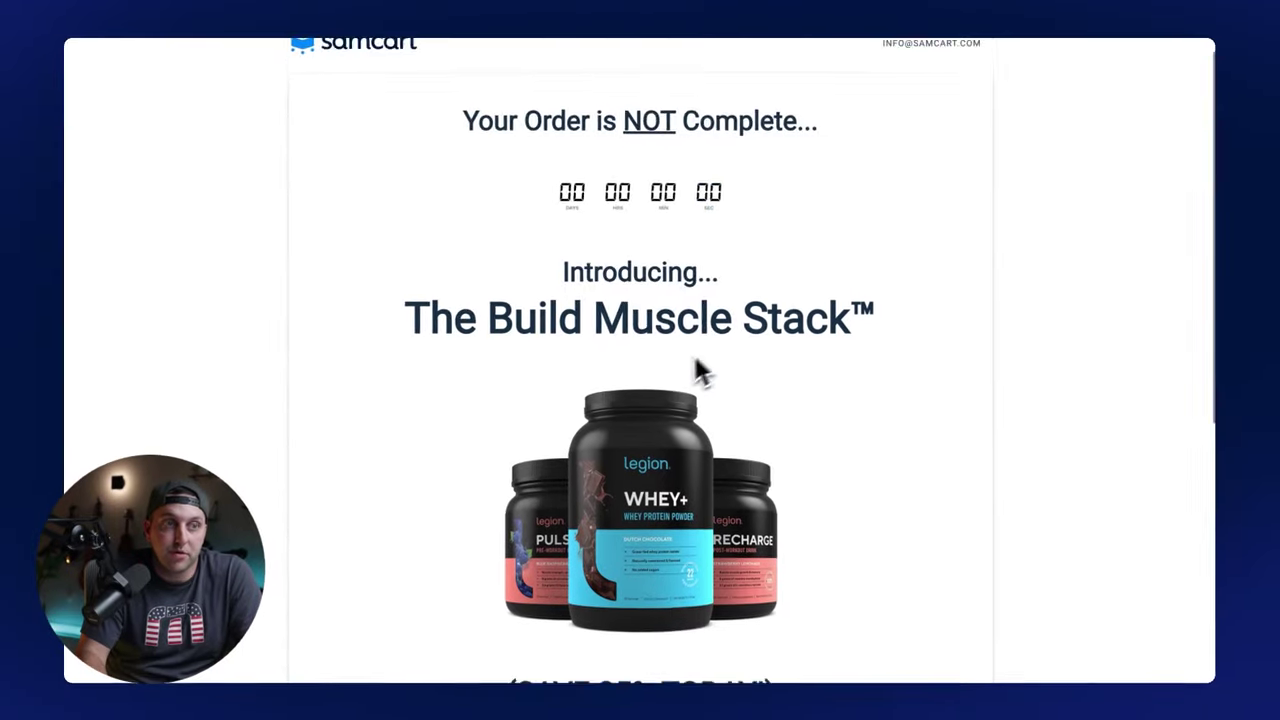
scroll(654, 386, down, 2)
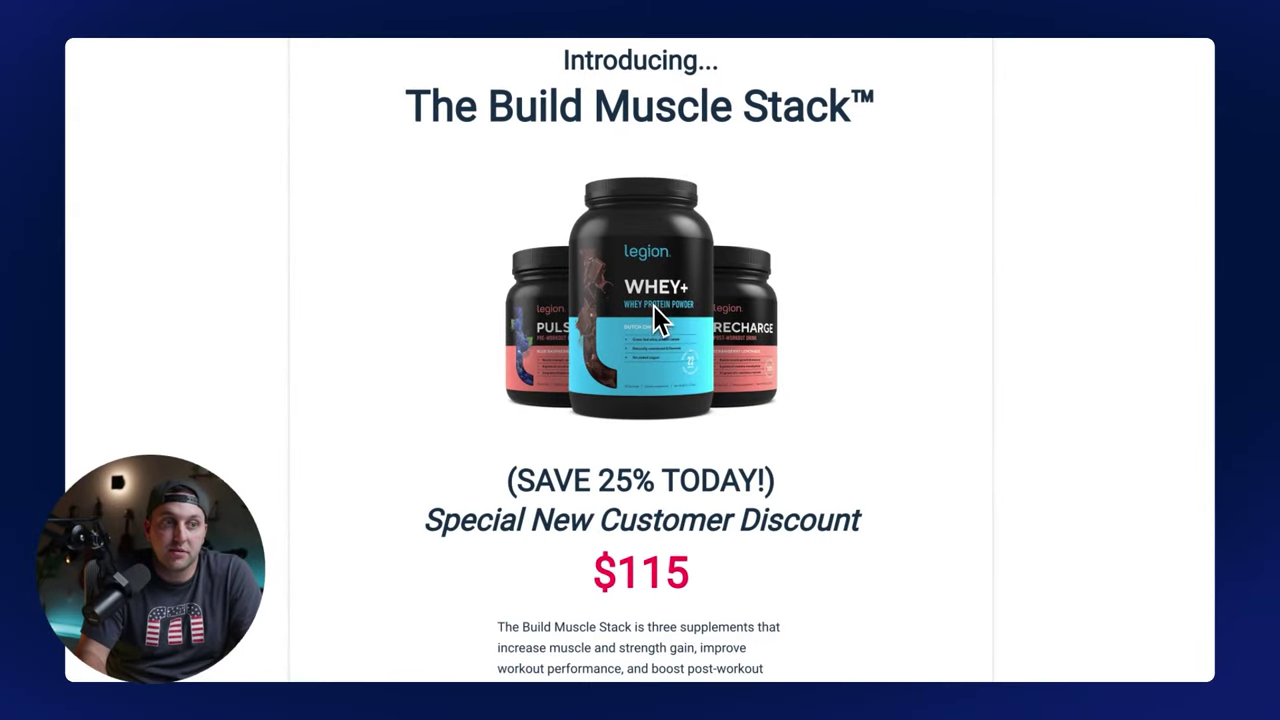
scroll(654, 320, down, 2)
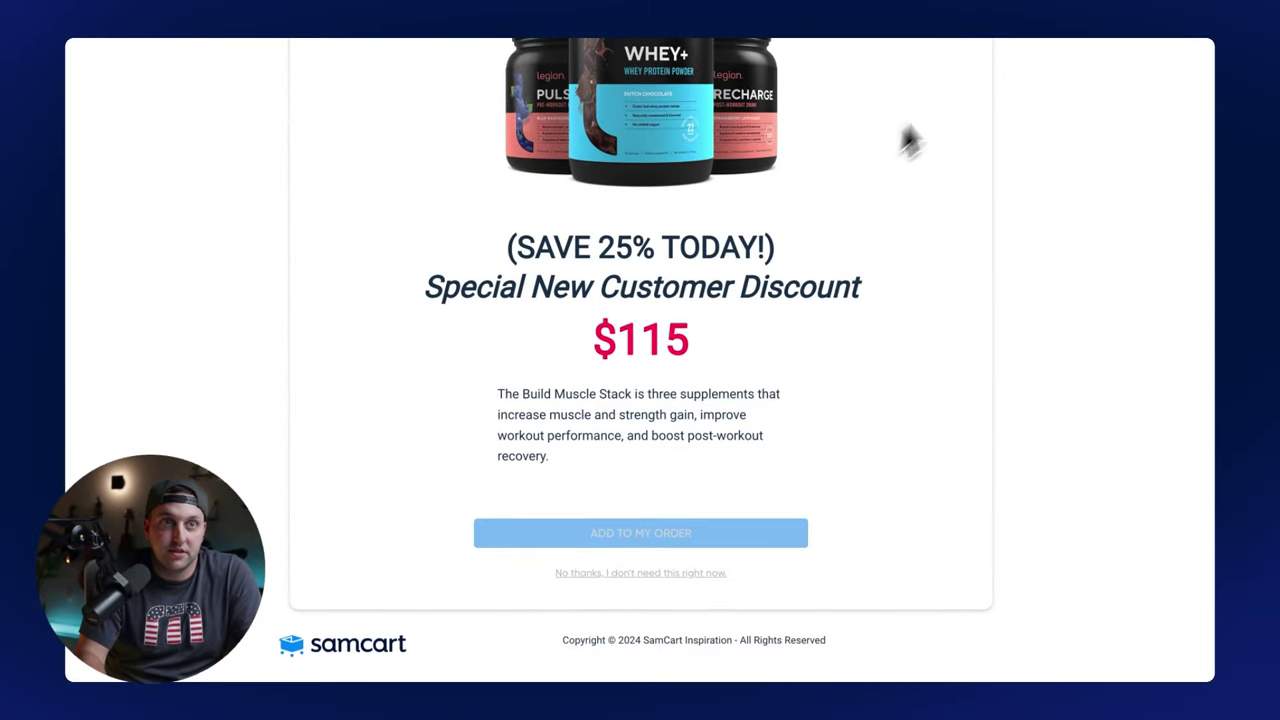
Switch to the example video upsell page and examine its headline, customer-only discount line, video and order options
click(1071, 20)
scroll(900, 255, down, 1)
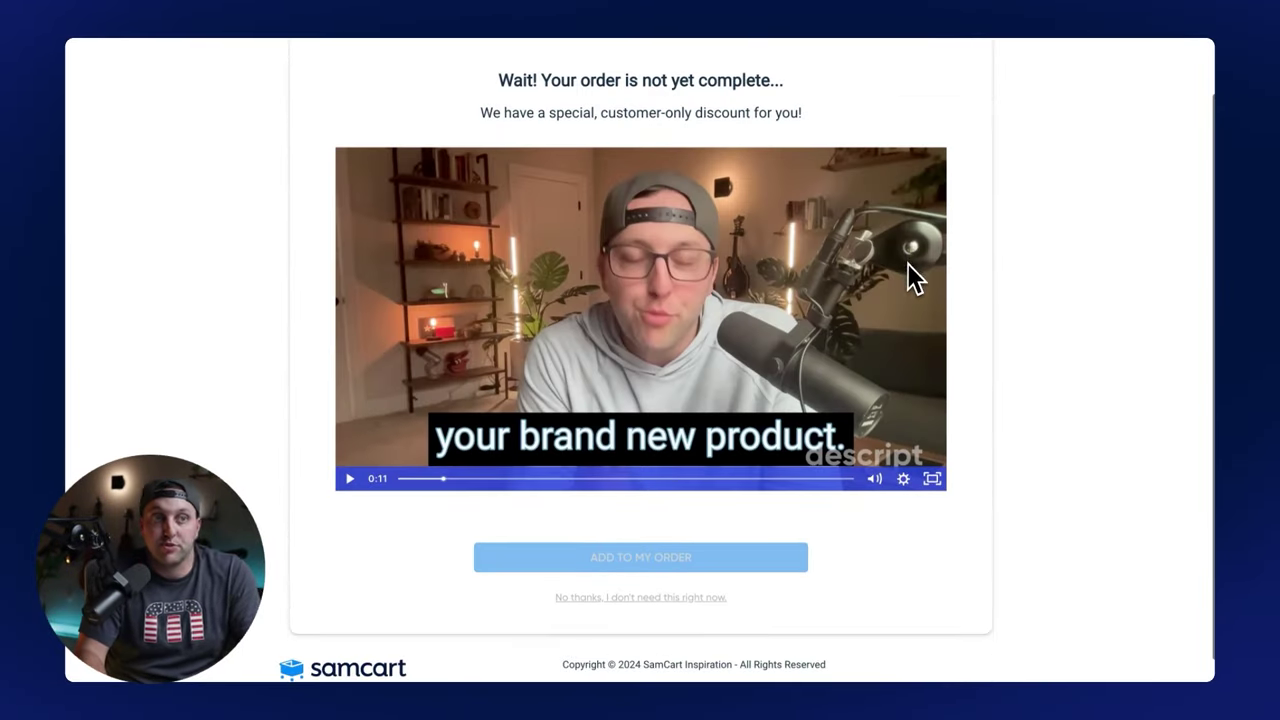
scroll(1005, 295, up, 1)
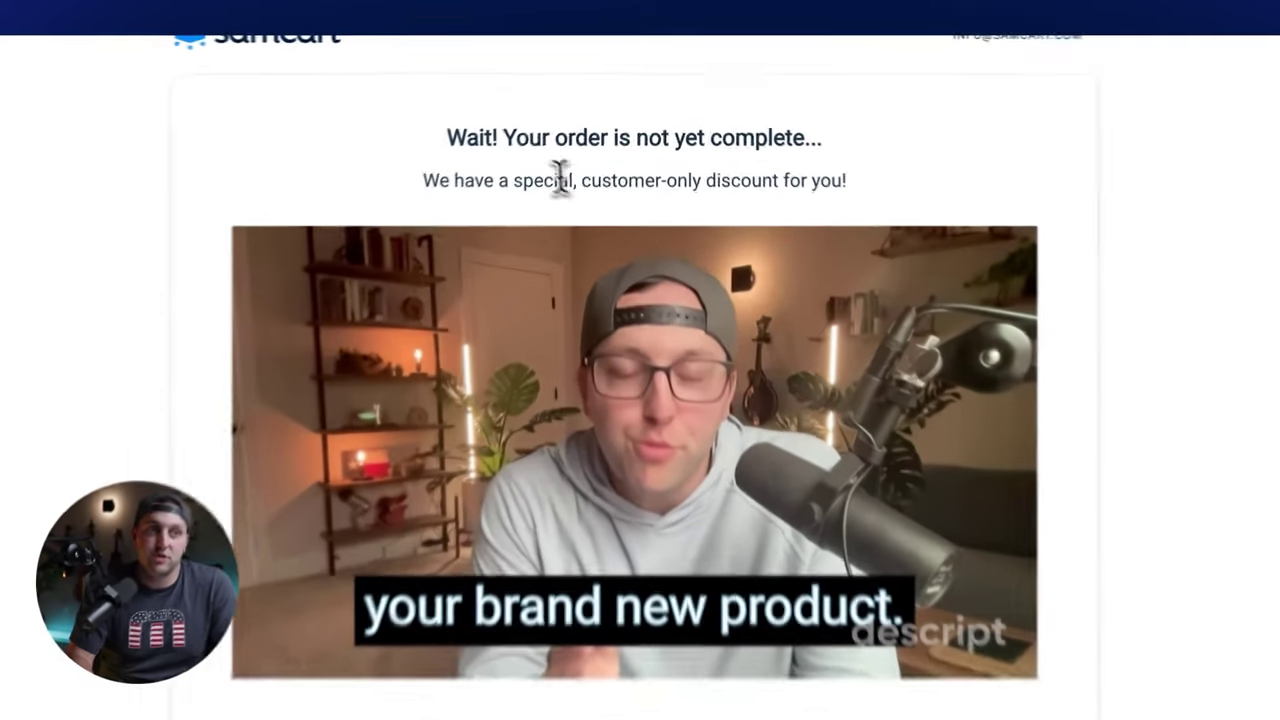
drag(543, 115, 740, 126)
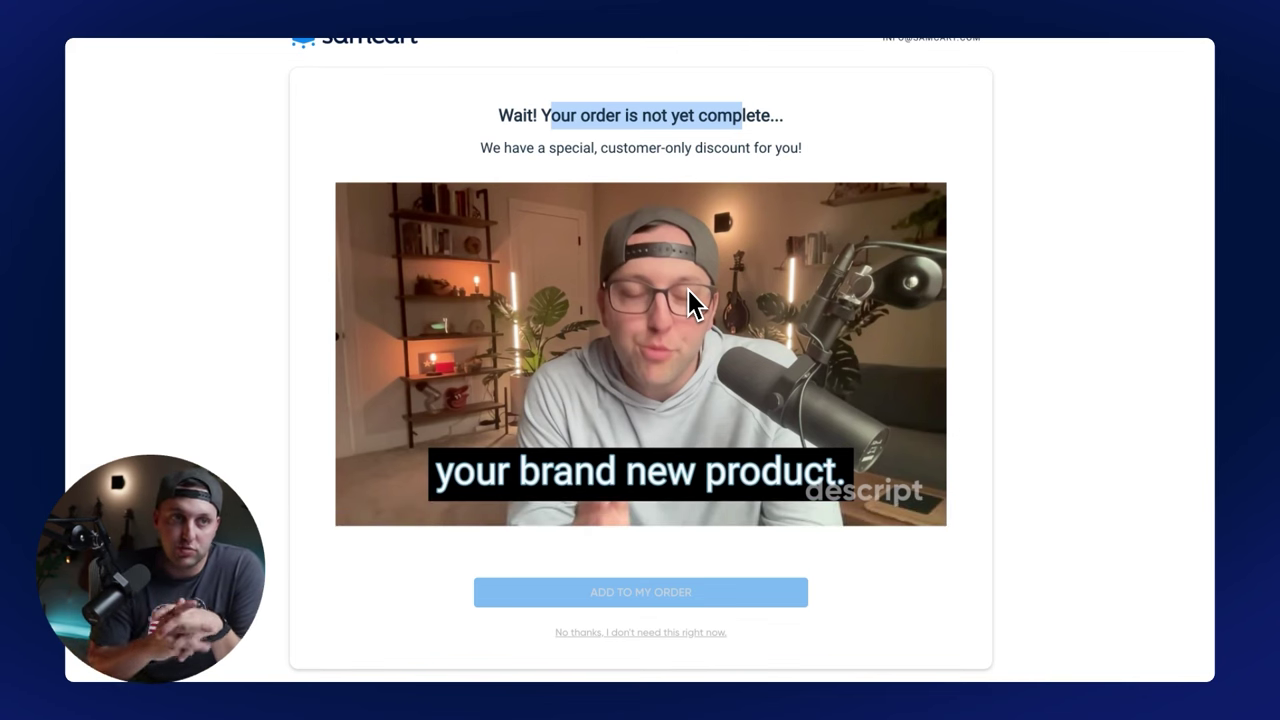
scroll(700, 295, up, 1)
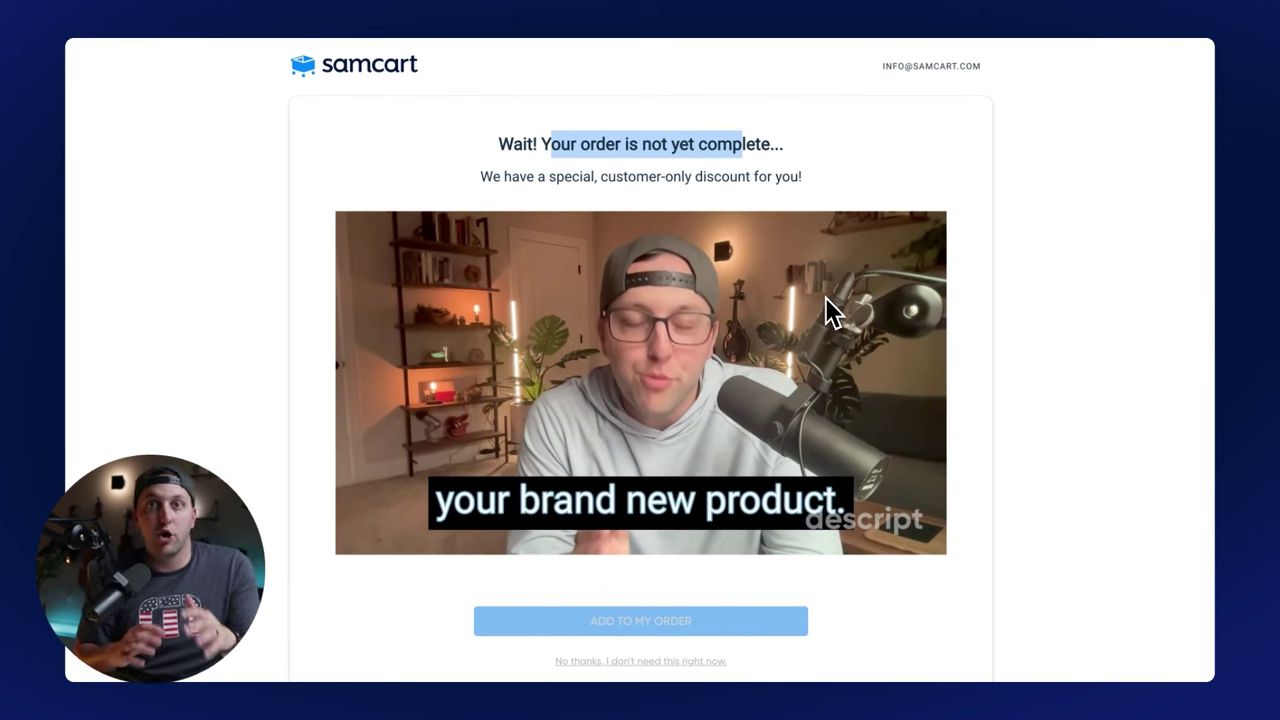
Return to the upsell page builder and look at the page settings and the dialog for saving the design as a template
mouse_move(634, 362)
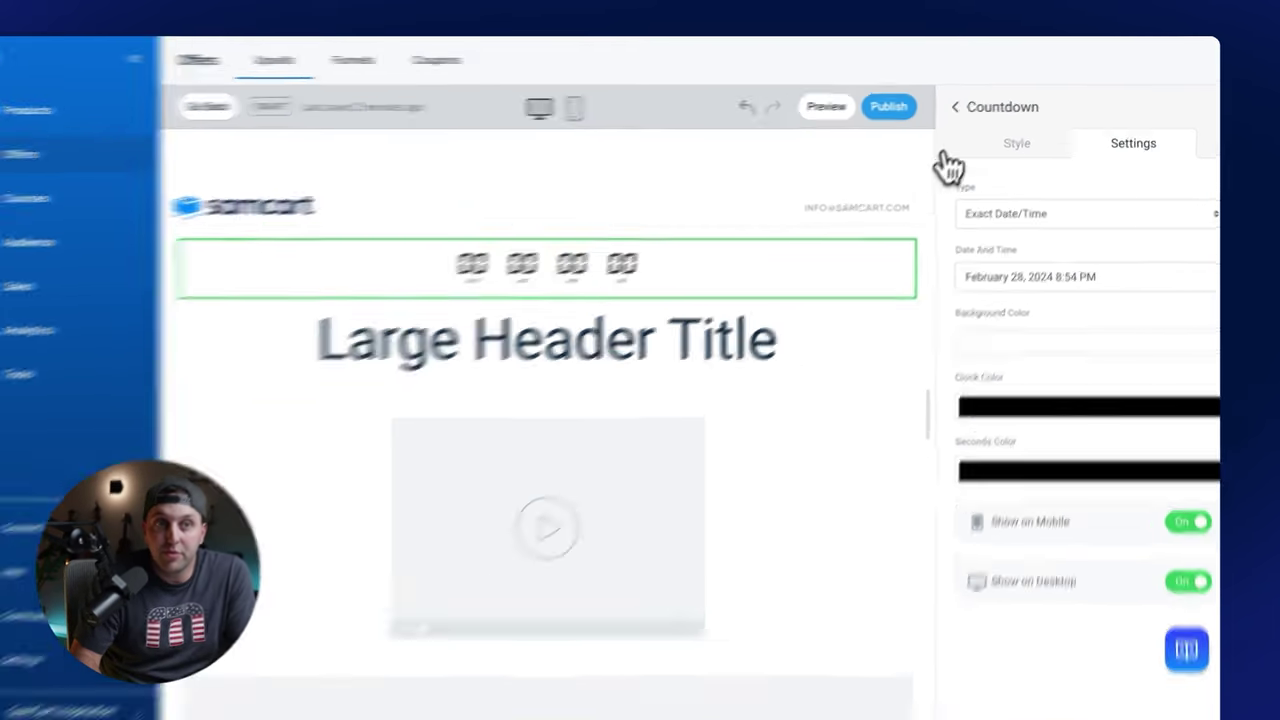
click(985, 103)
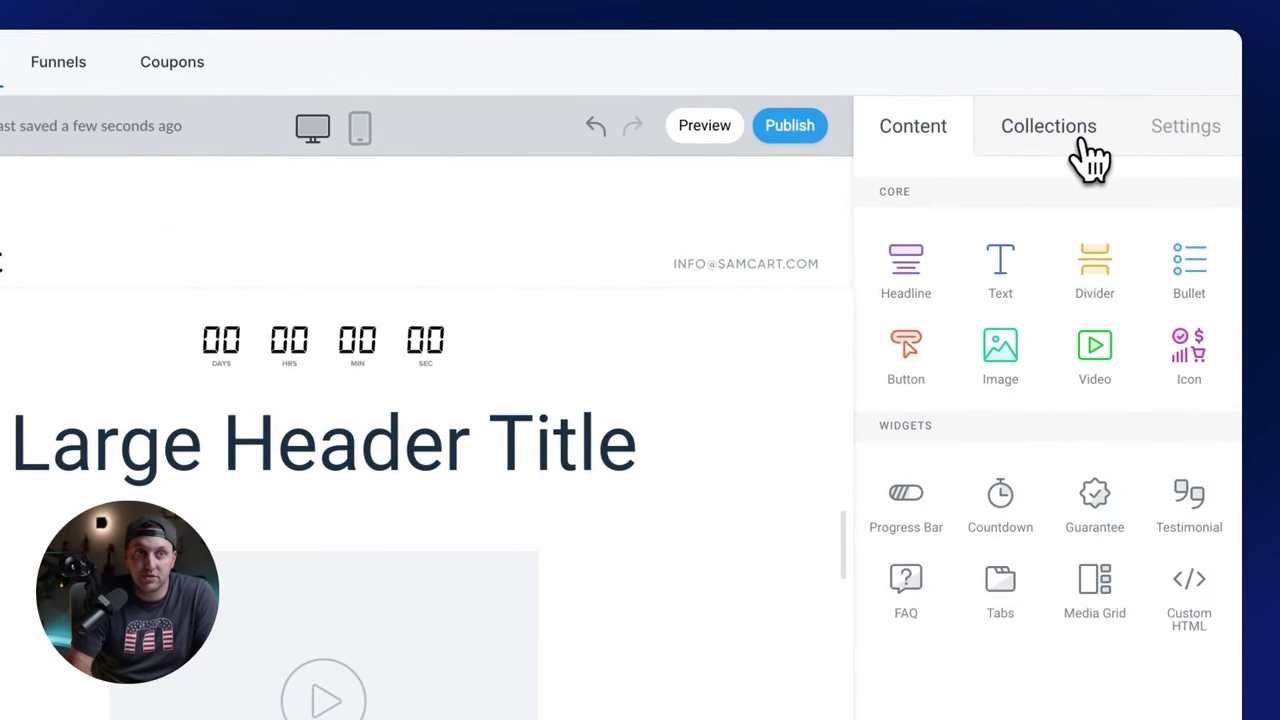
click(1165, 148)
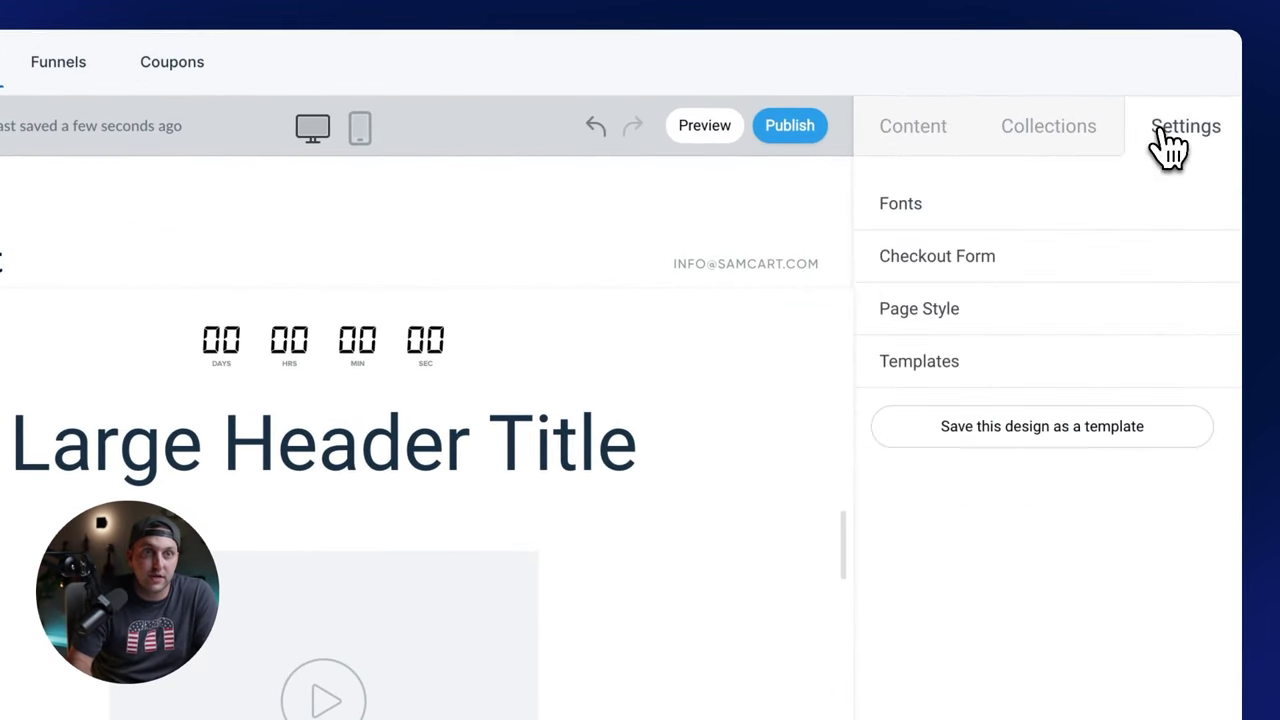
click(990, 430)
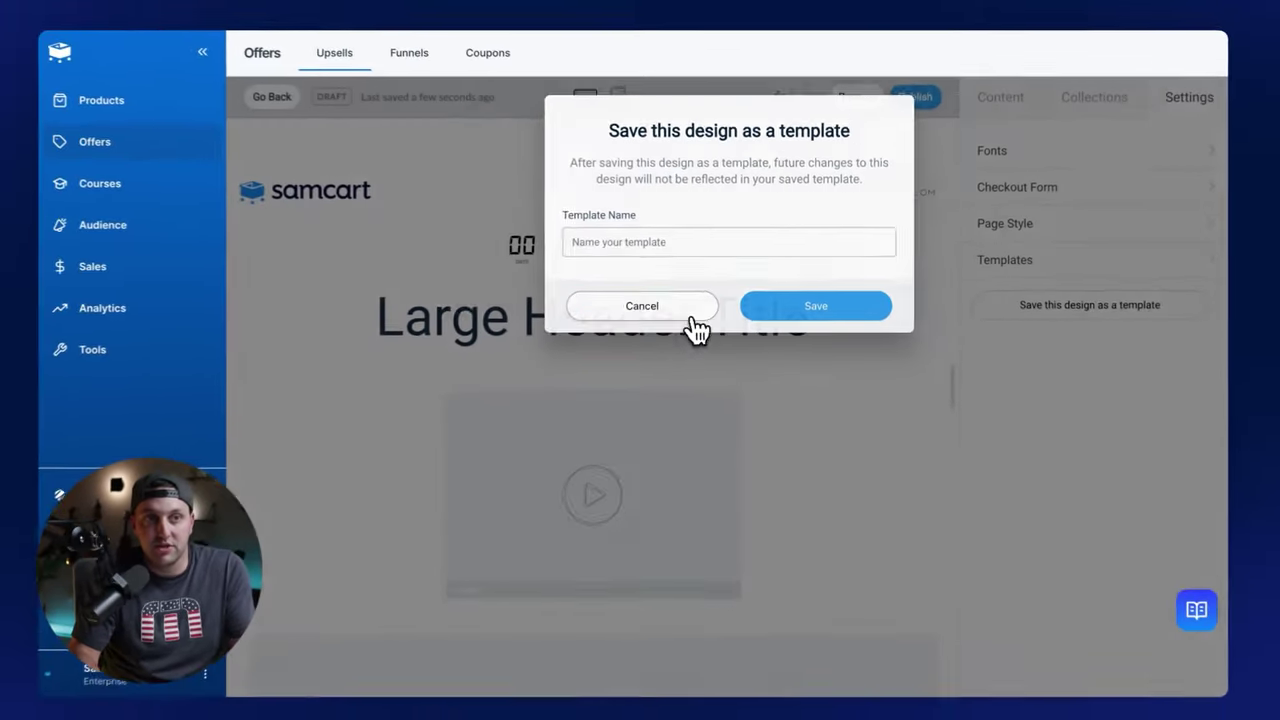
click(520, 400)
Replace the upsell page's current content with the saved Baseball Template
click(1028, 264)
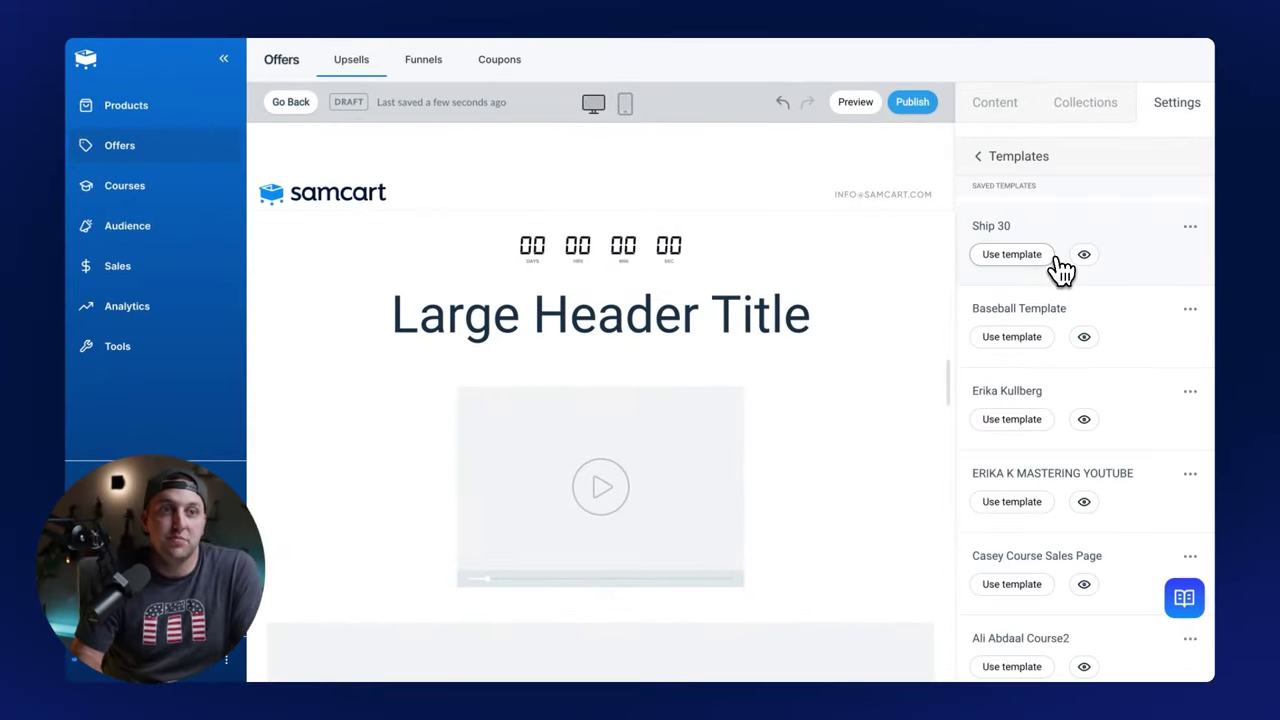
scroll(1080, 288, down, 1)
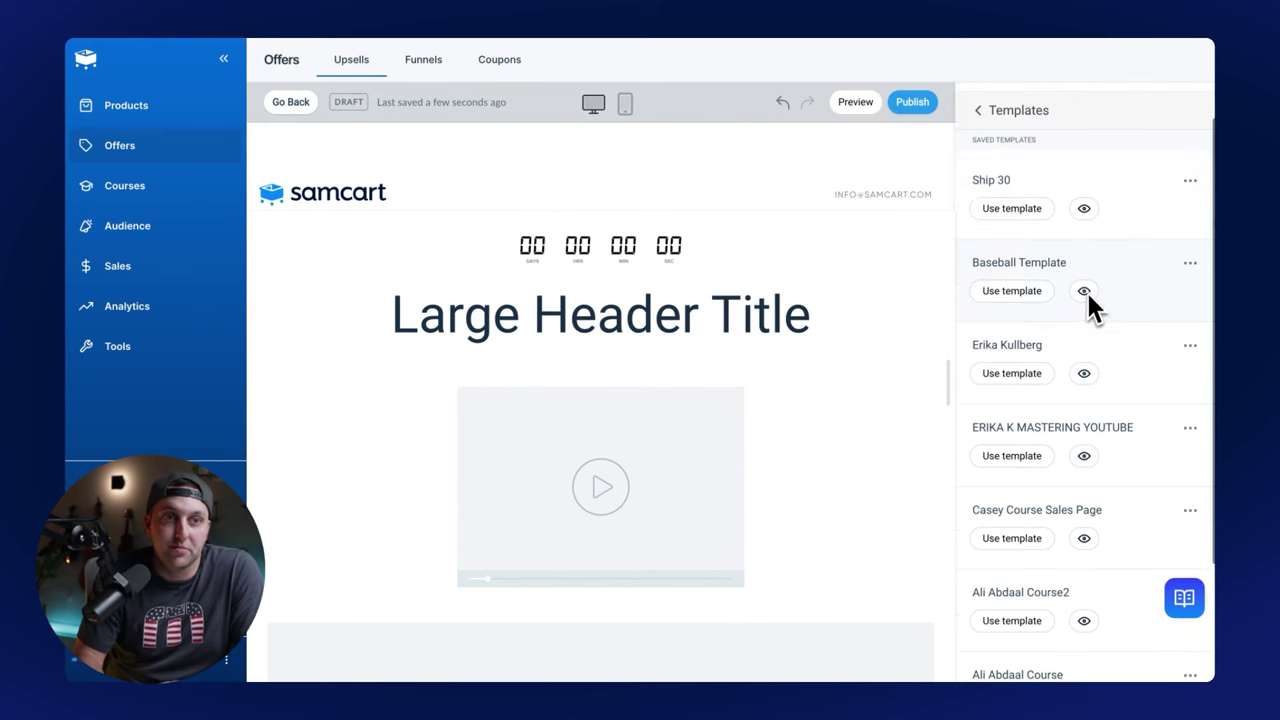
click(1012, 291)
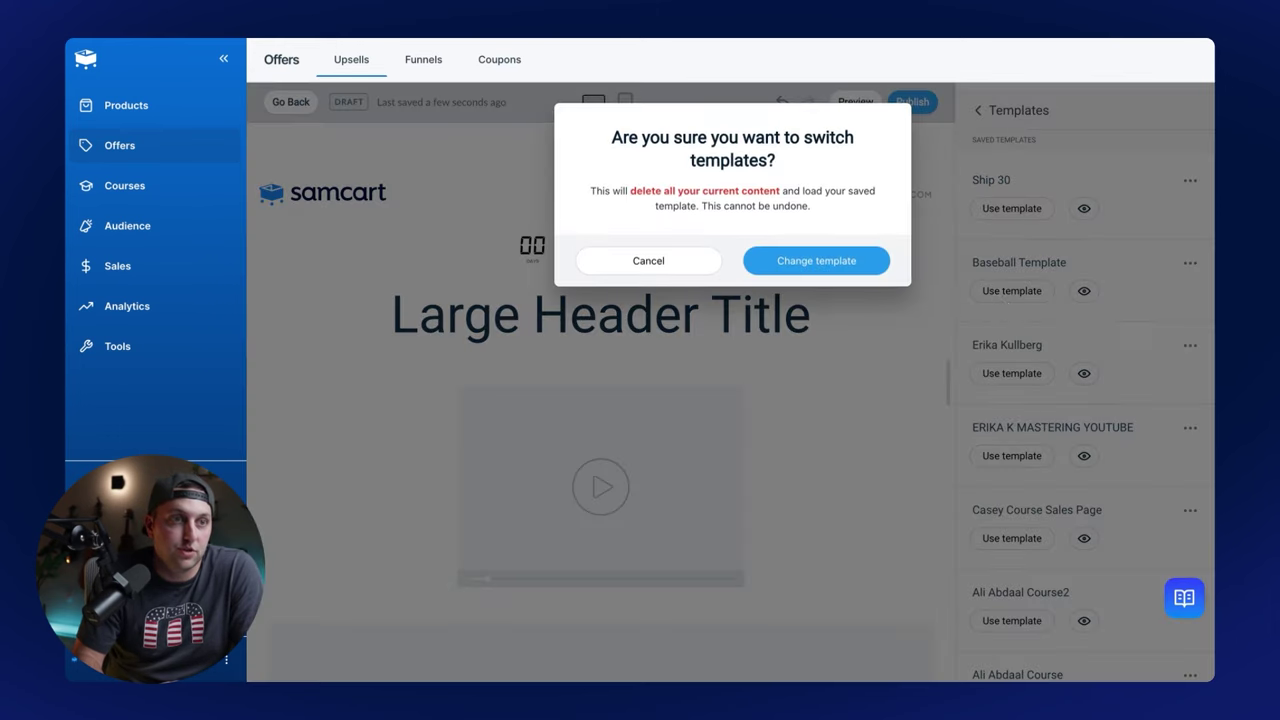
click(822, 262)
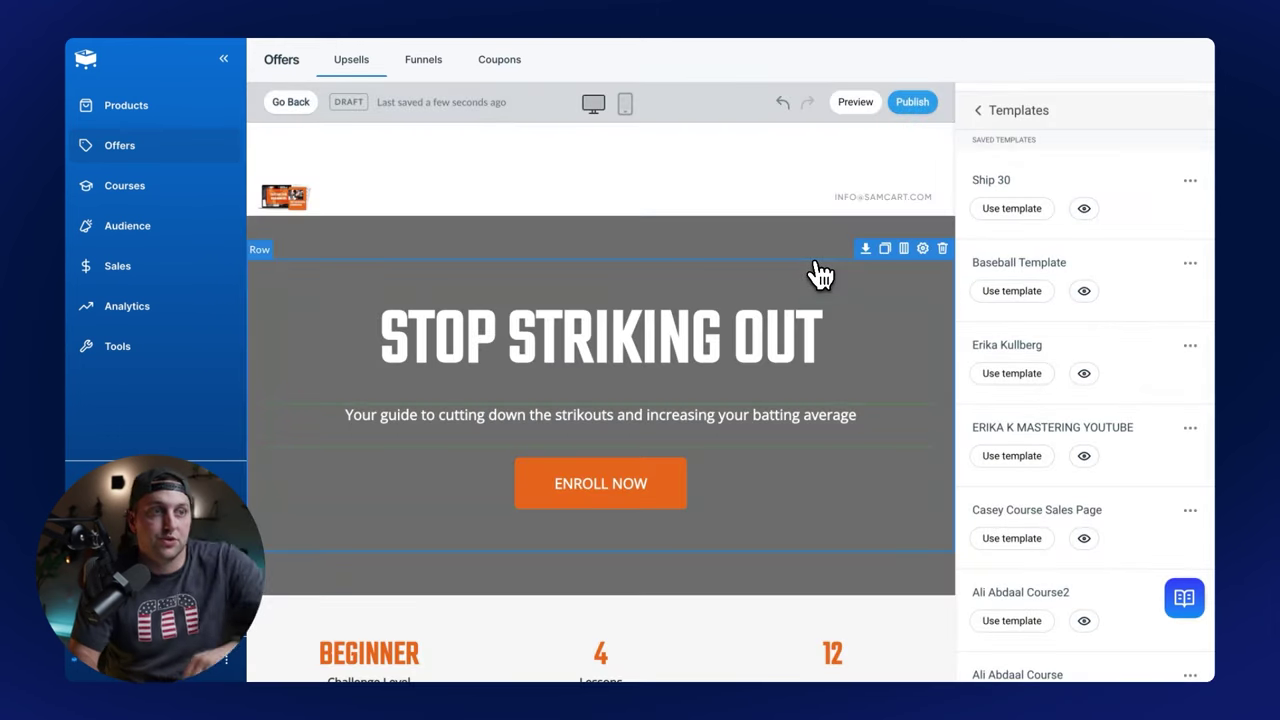
scroll(818, 280, down, 5)
scroll(822, 280, down, 15)
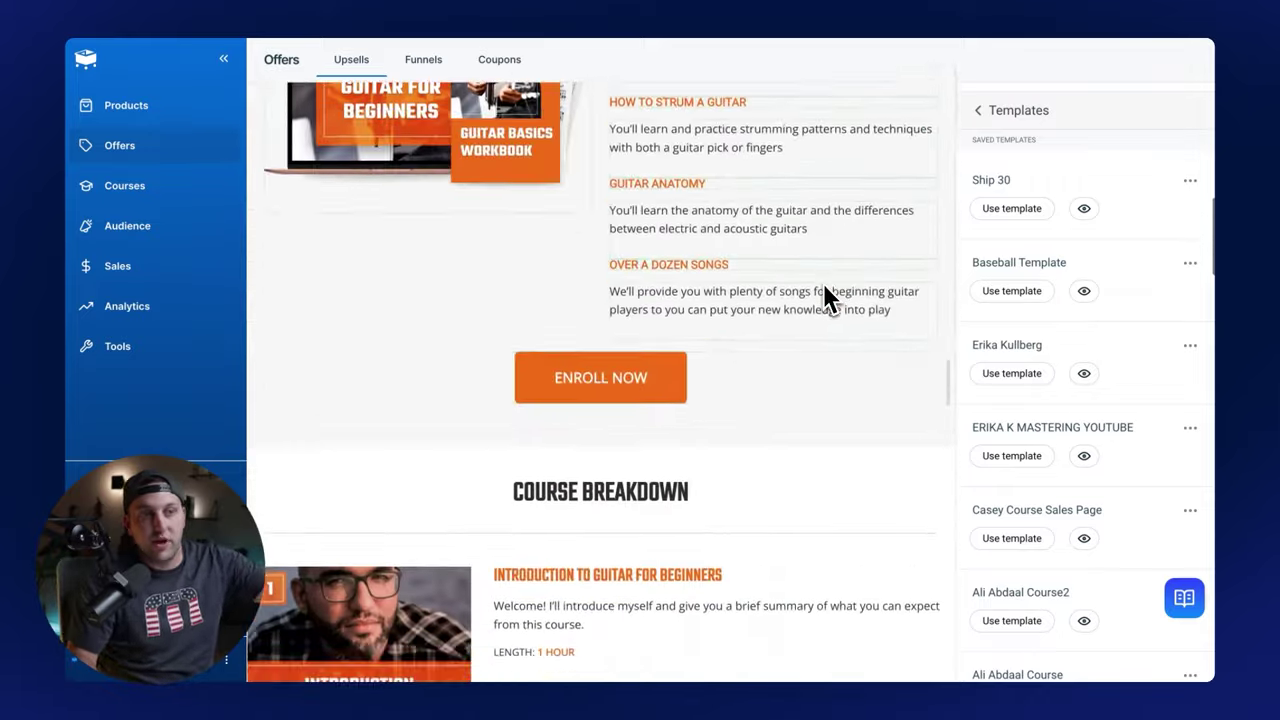
scroll(820, 280, down, 12)
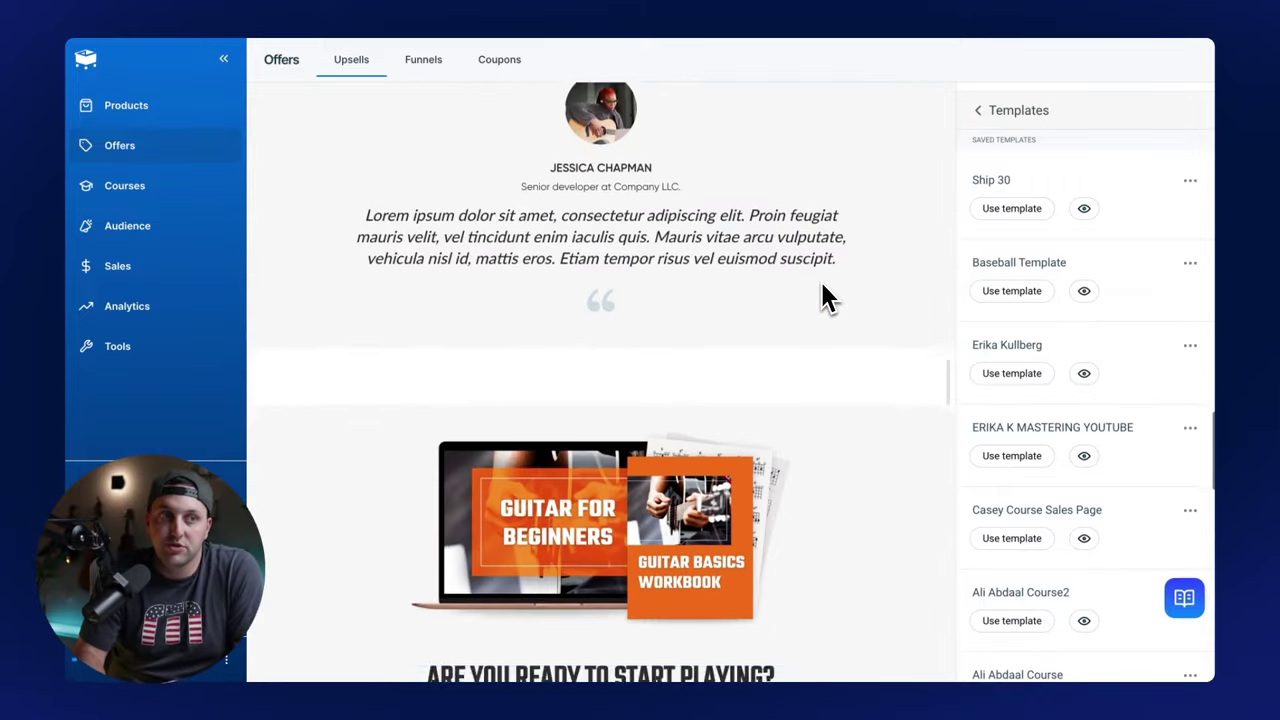
scroll(821, 282, down, 5)
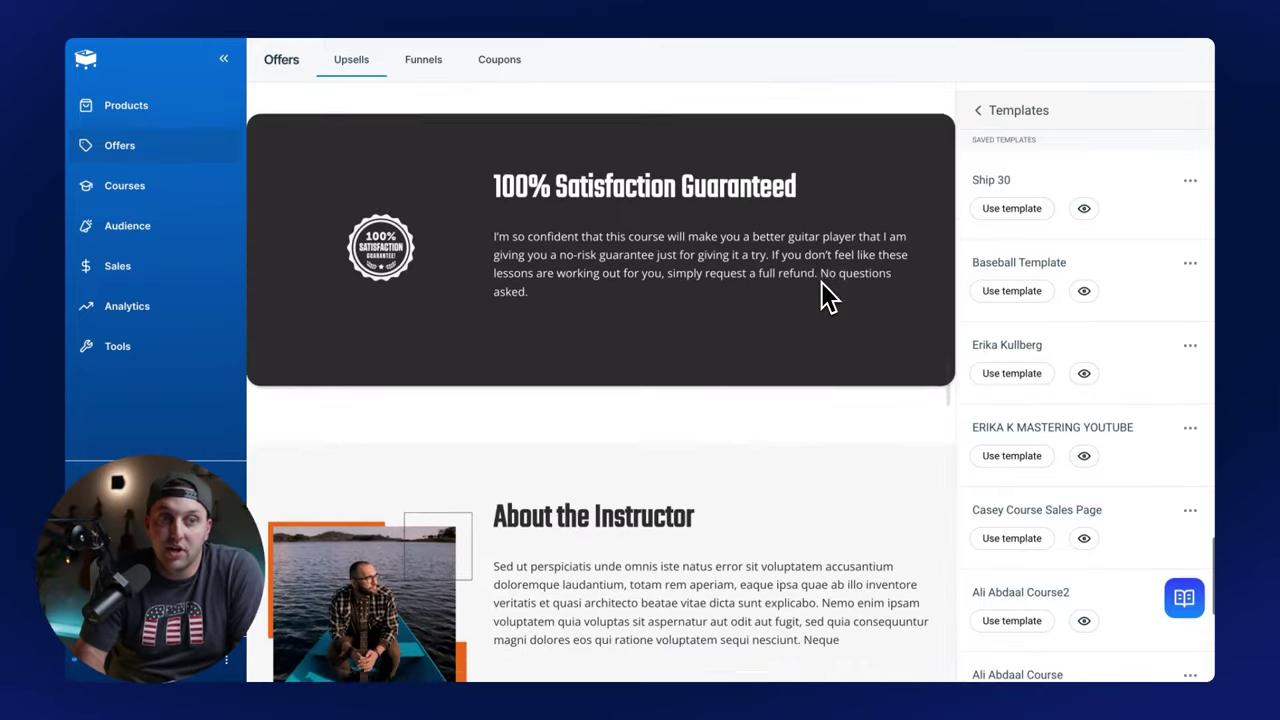
scroll(821, 281, up, 3)
scroll(816, 285, up, 7)
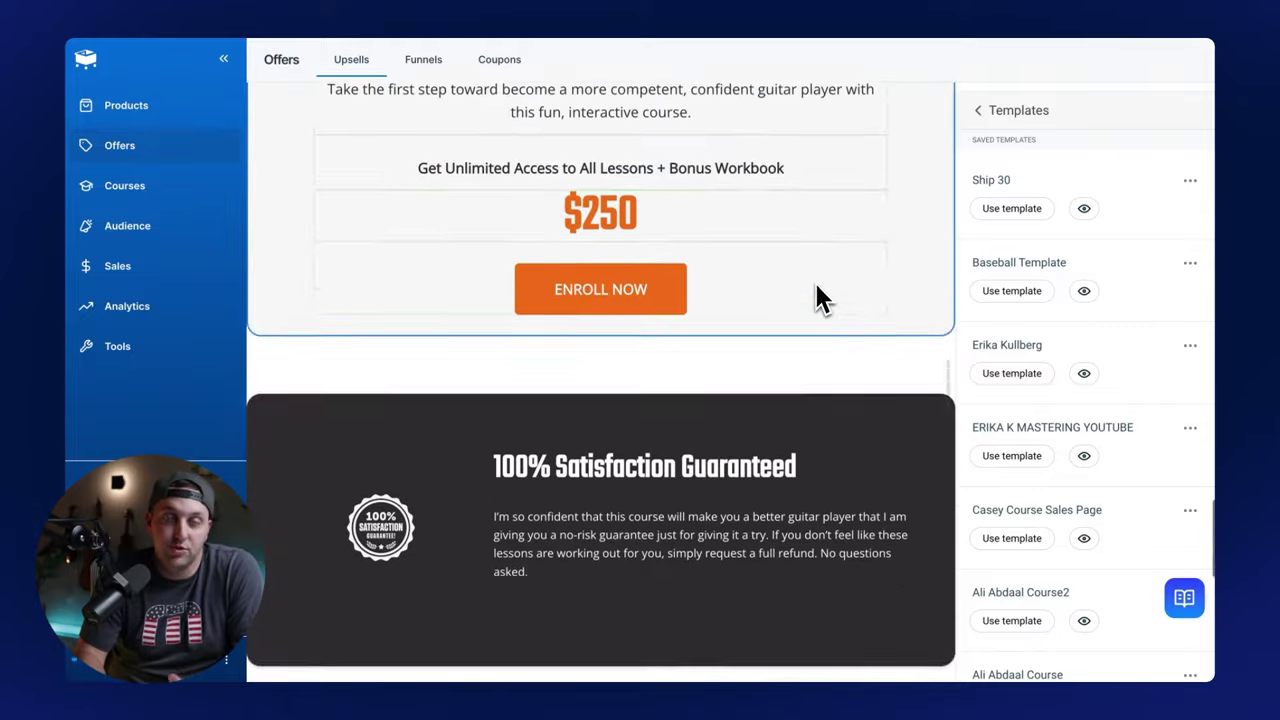
scroll(810, 283, up, 4)
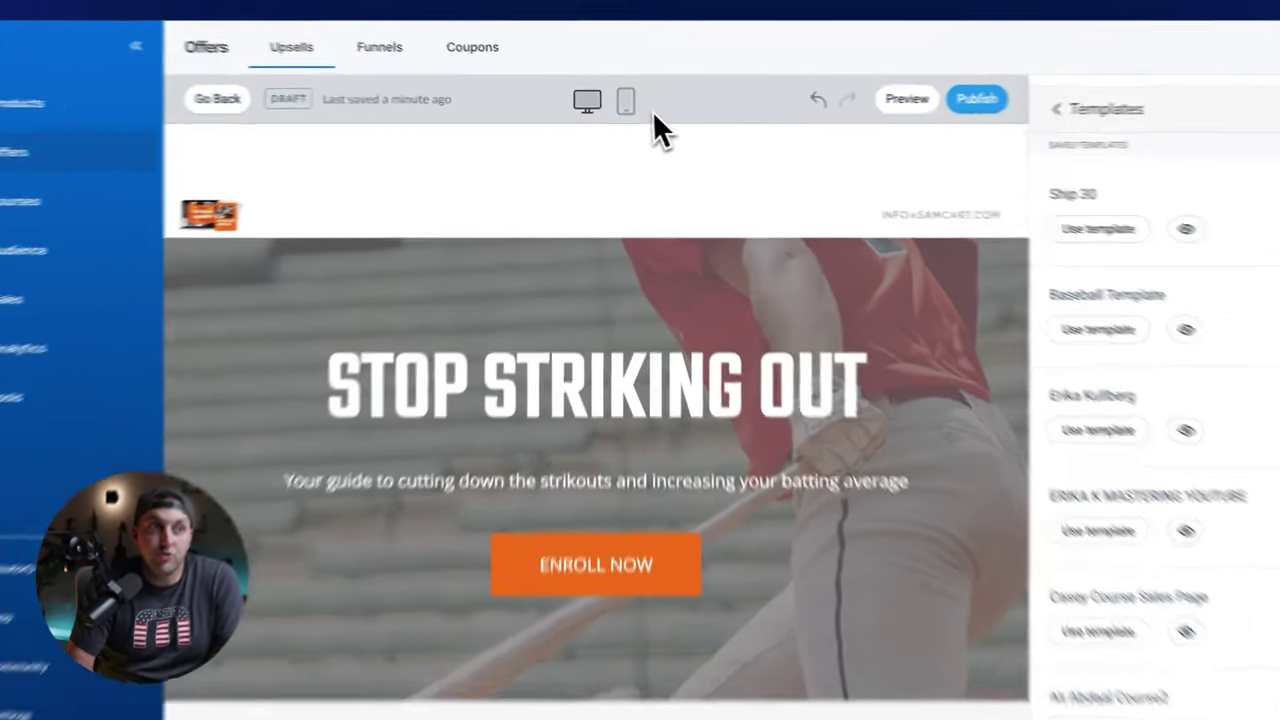
Switch the upsell page to its mobile layout and review the headline, course facts and learning sections
click(625, 100)
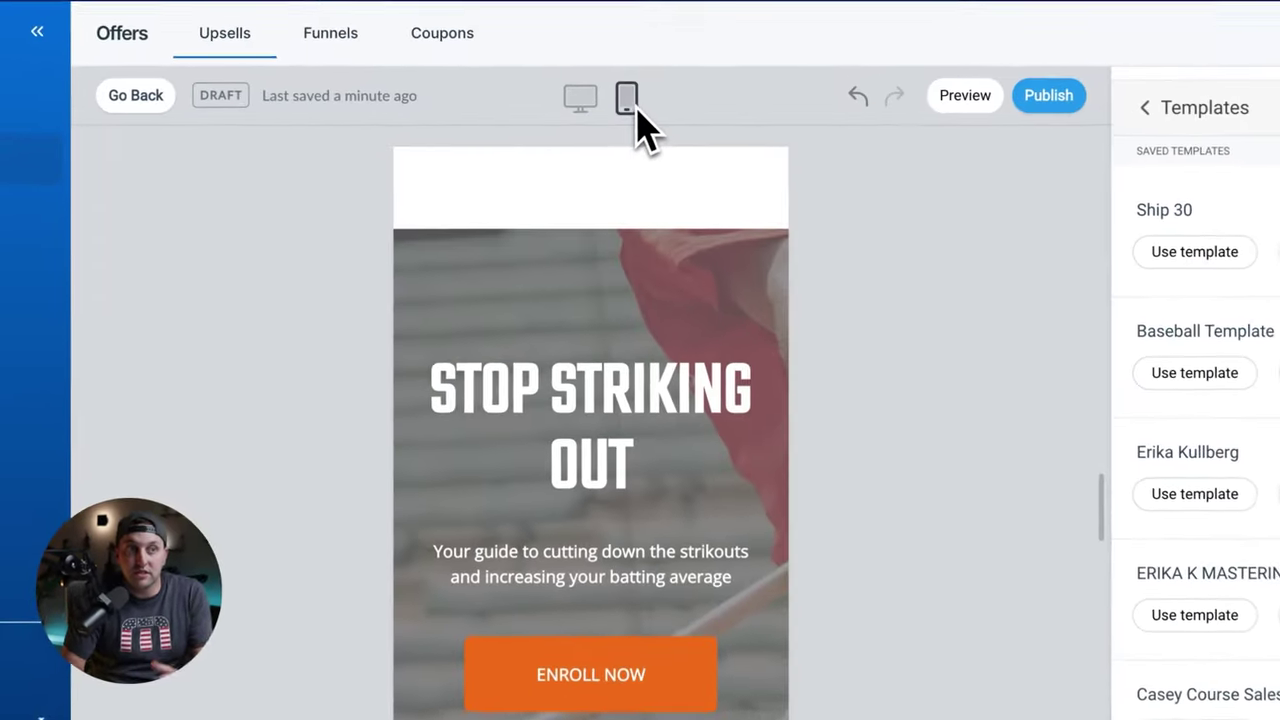
scroll(690, 505, down, 3)
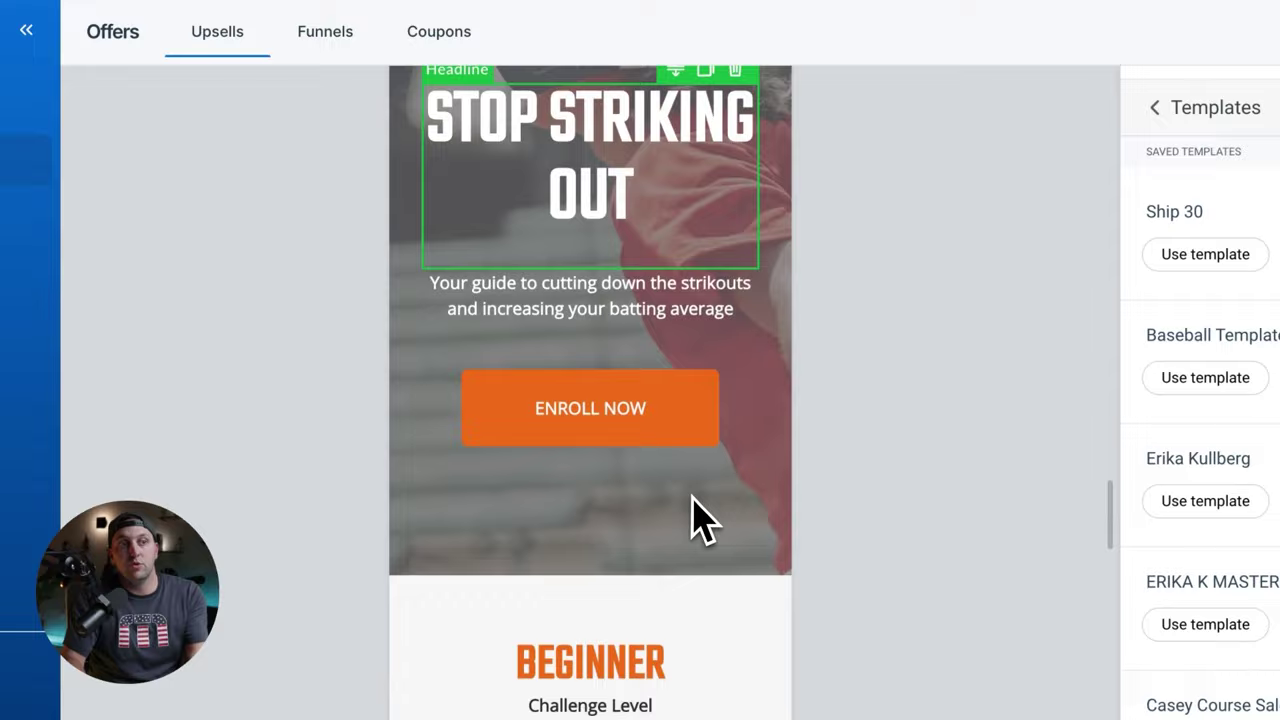
scroll(700, 520, down, 5)
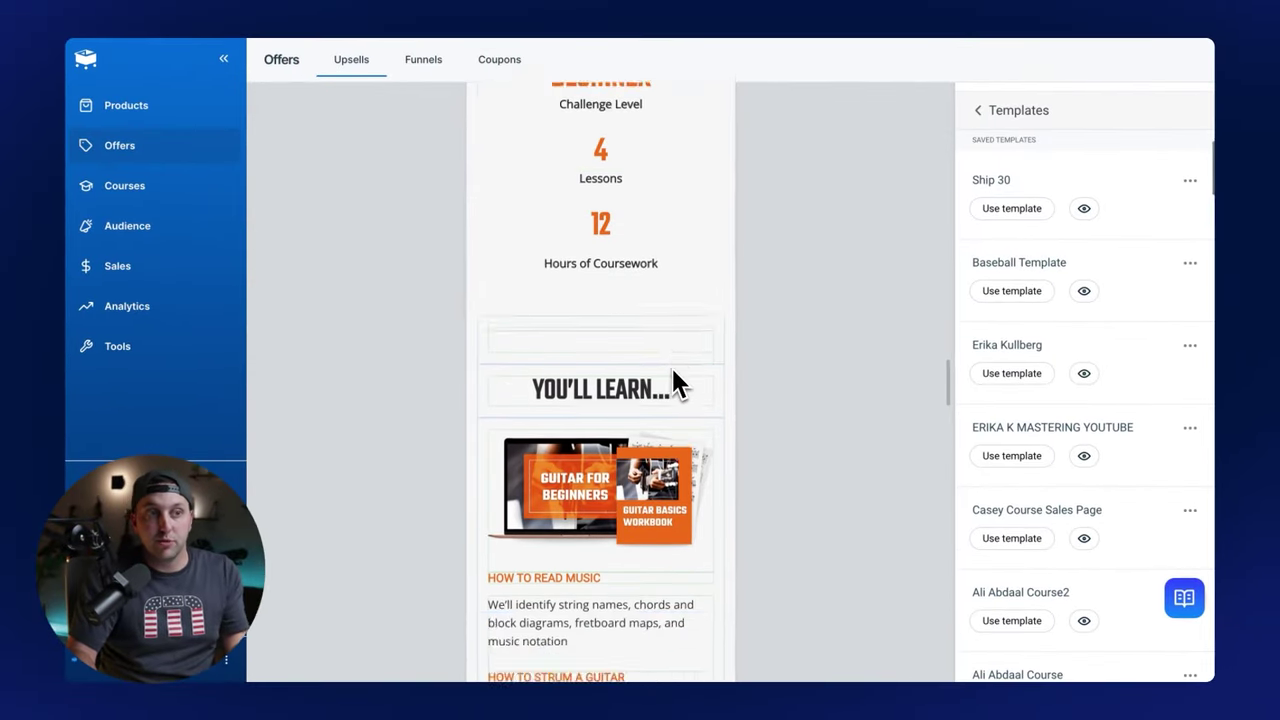
scroll(670, 364, down, 3)
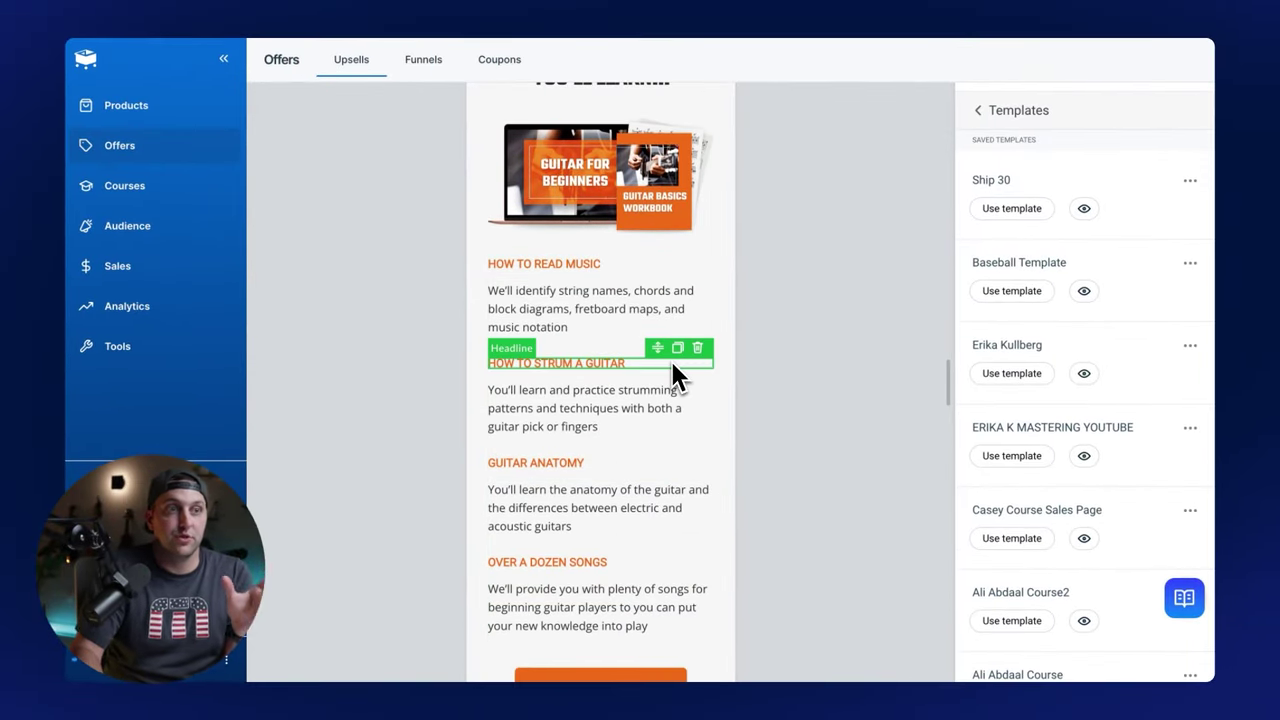
scroll(669, 345, up, 10)
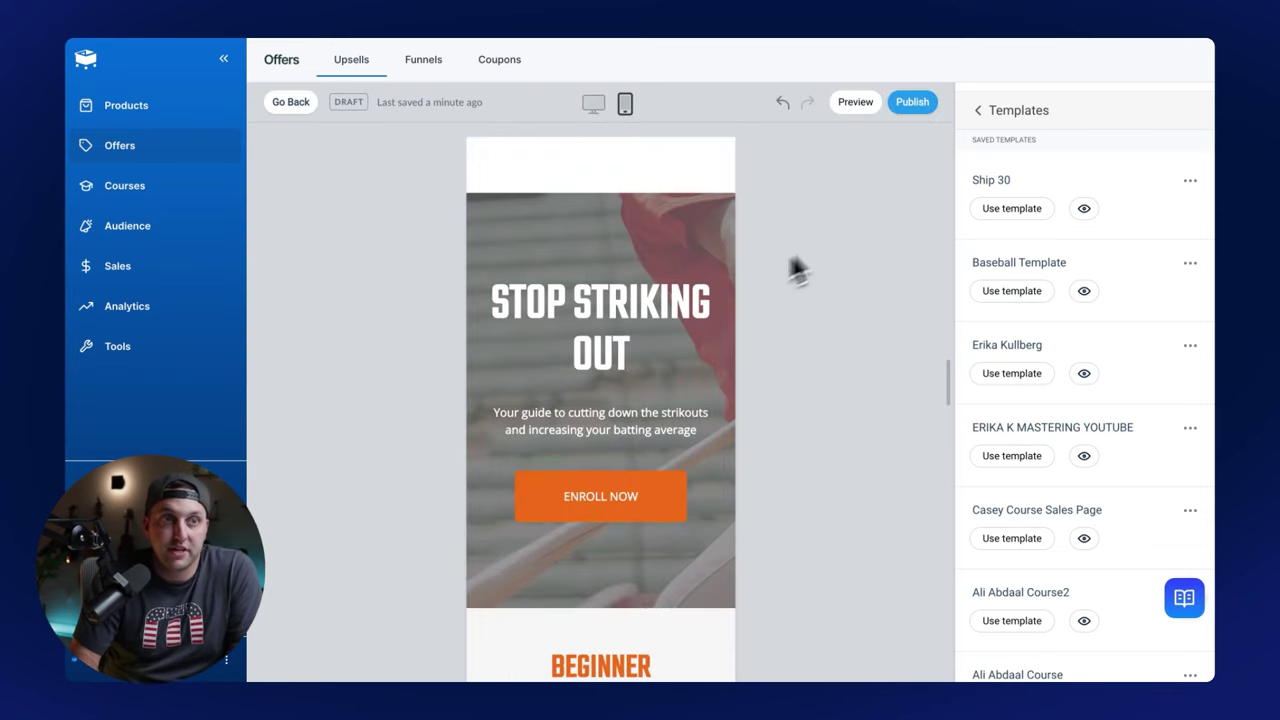
Publish the upsell page design and preview the published page through its course breakdown
click(916, 108)
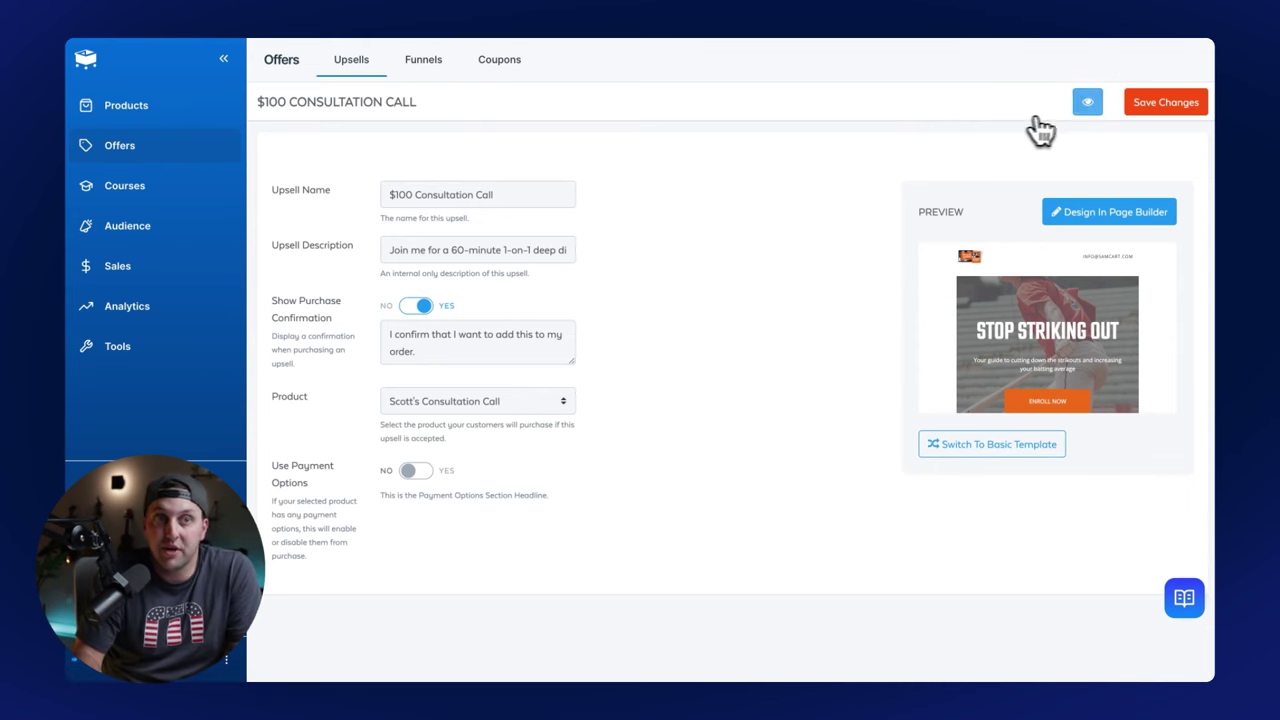
click(1088, 106)
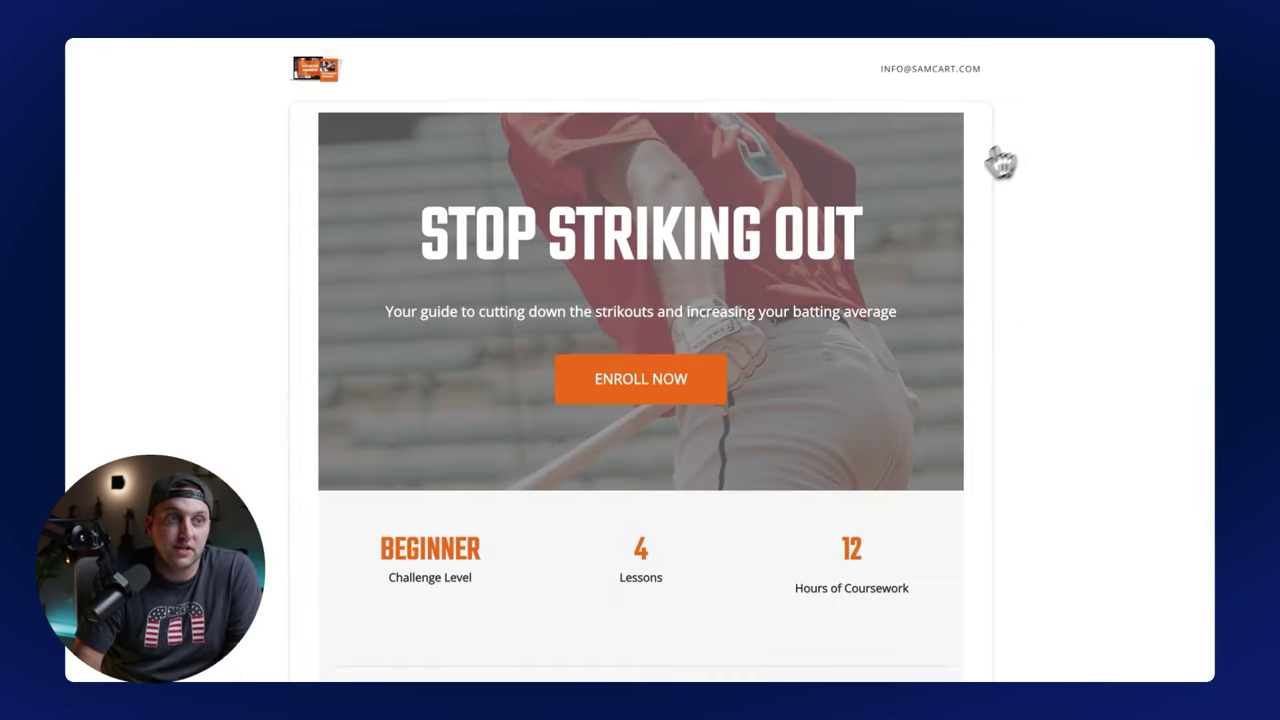
scroll(914, 234, down, 3)
scroll(953, 275, down, 10)
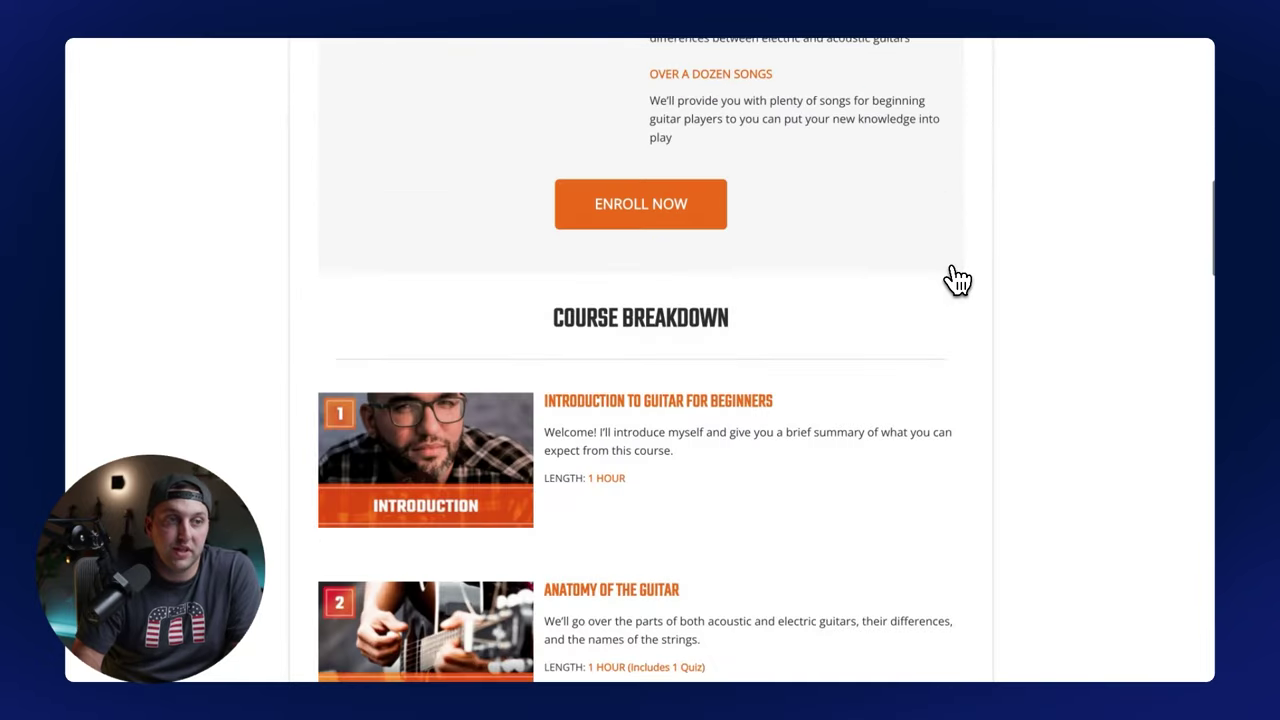
scroll(953, 282, down, 10)
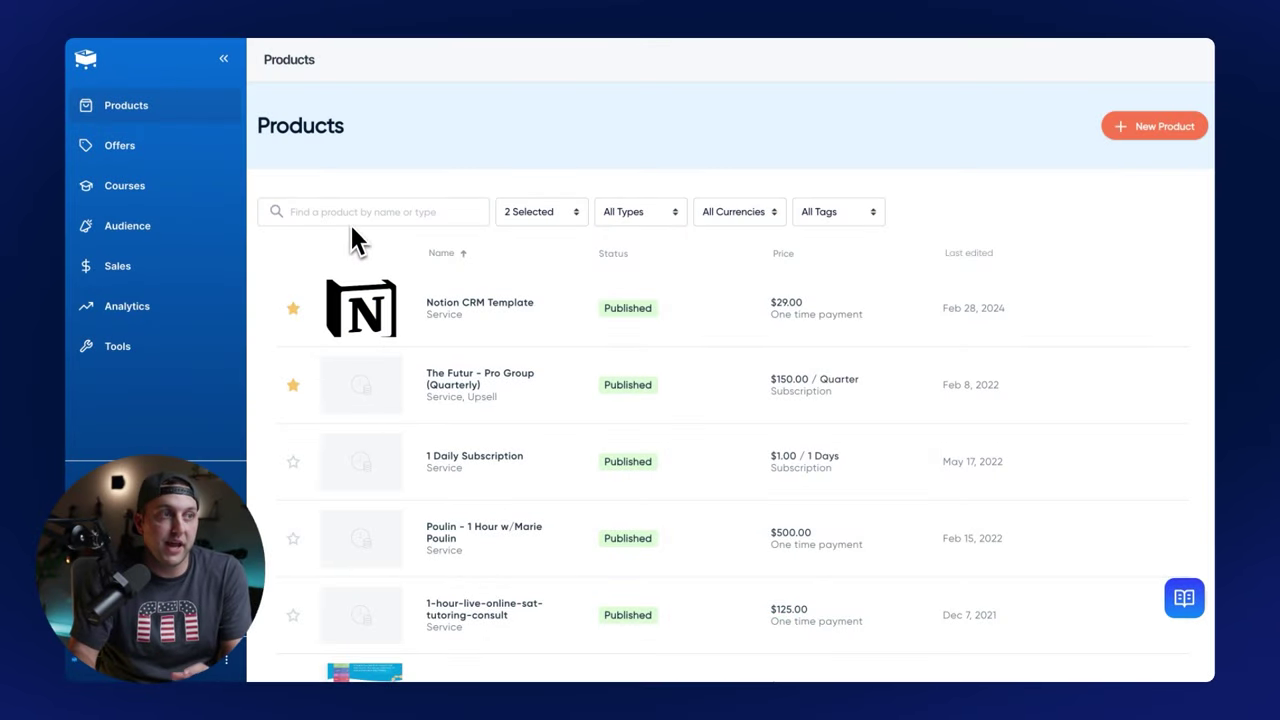
Search the products for "prop" and open The Futur - The Perfect Proposal (Front End) for editing
click(386, 226)
text(prop)
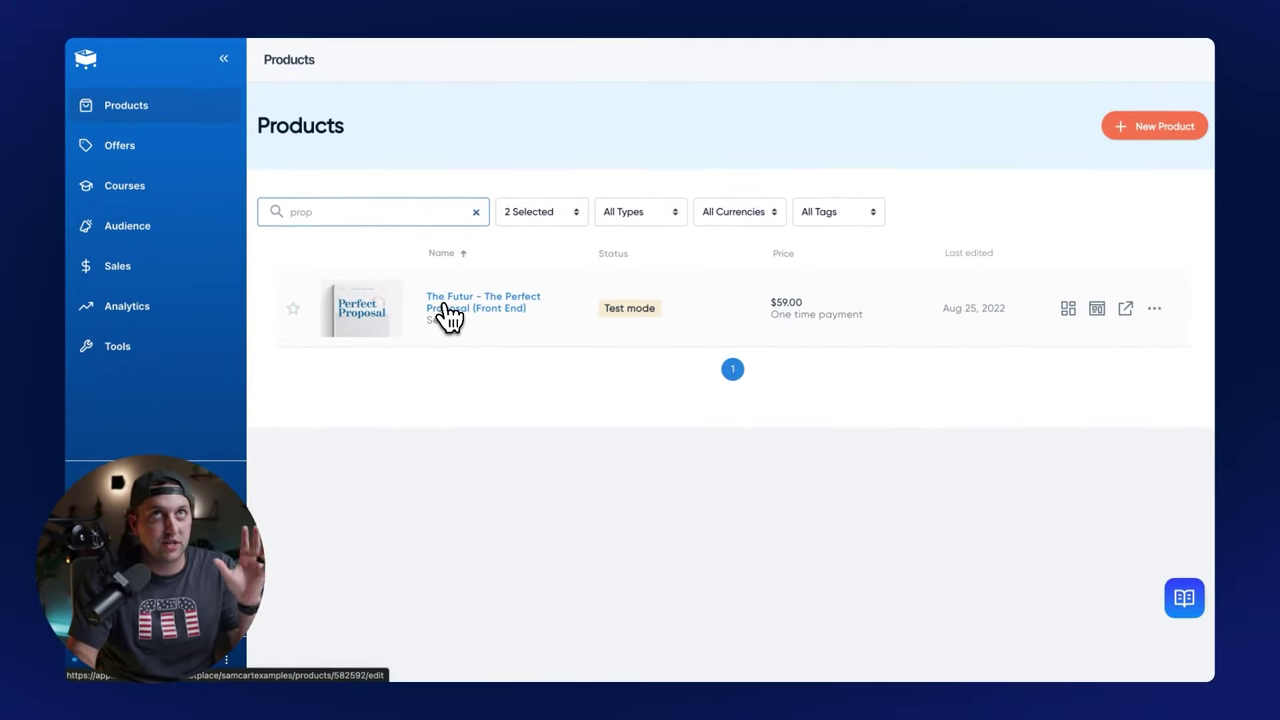
click(448, 316)
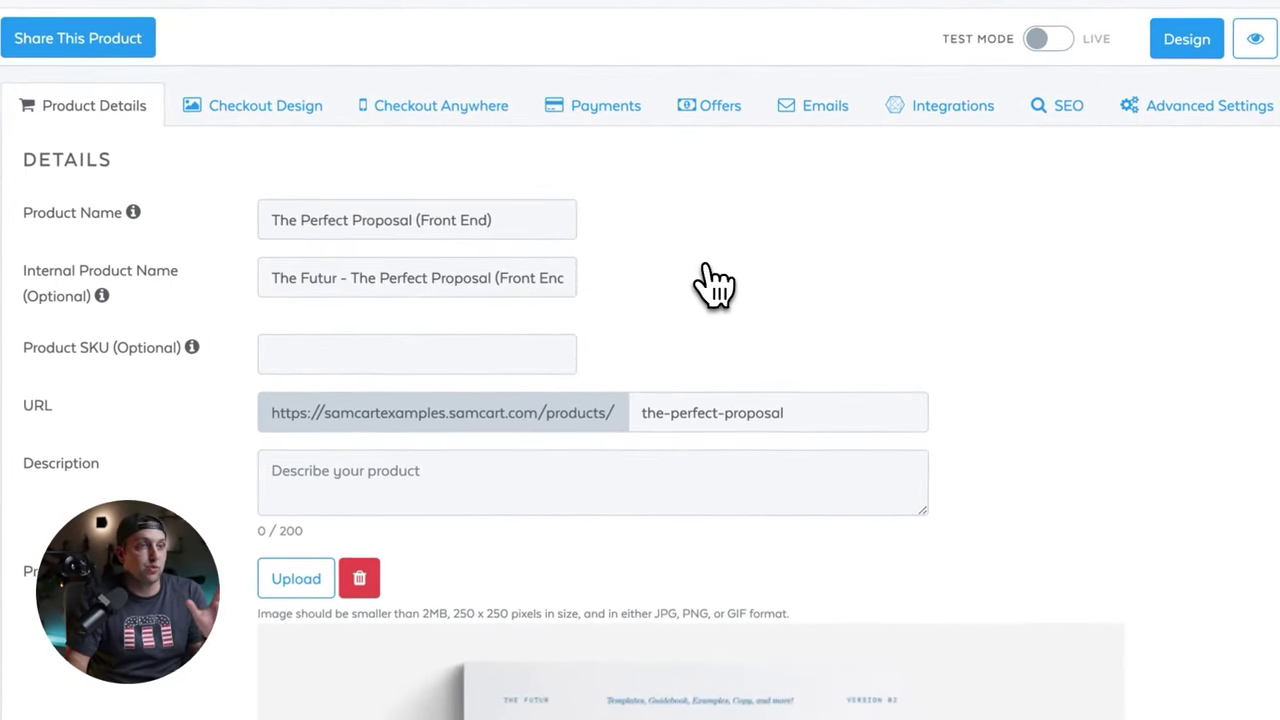
Switch The Perfect Proposal product's offers from a single upsell to an upsell funnel
click(716, 121)
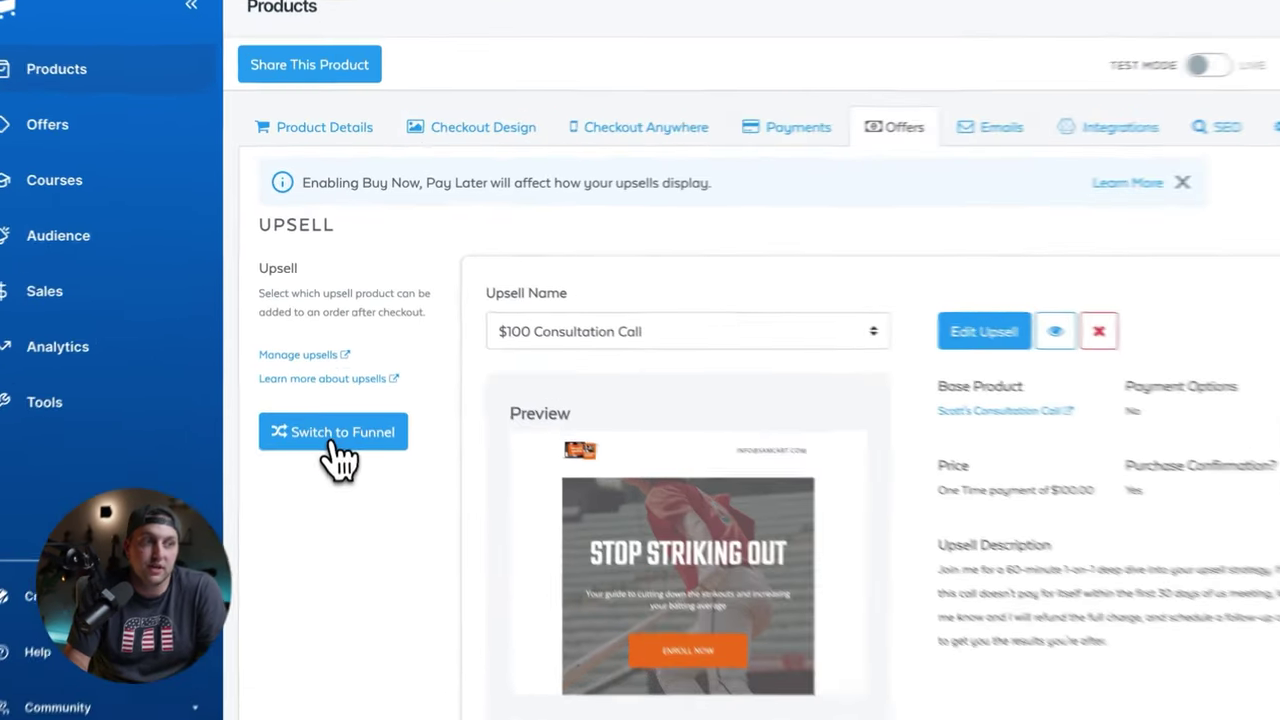
click(325, 460)
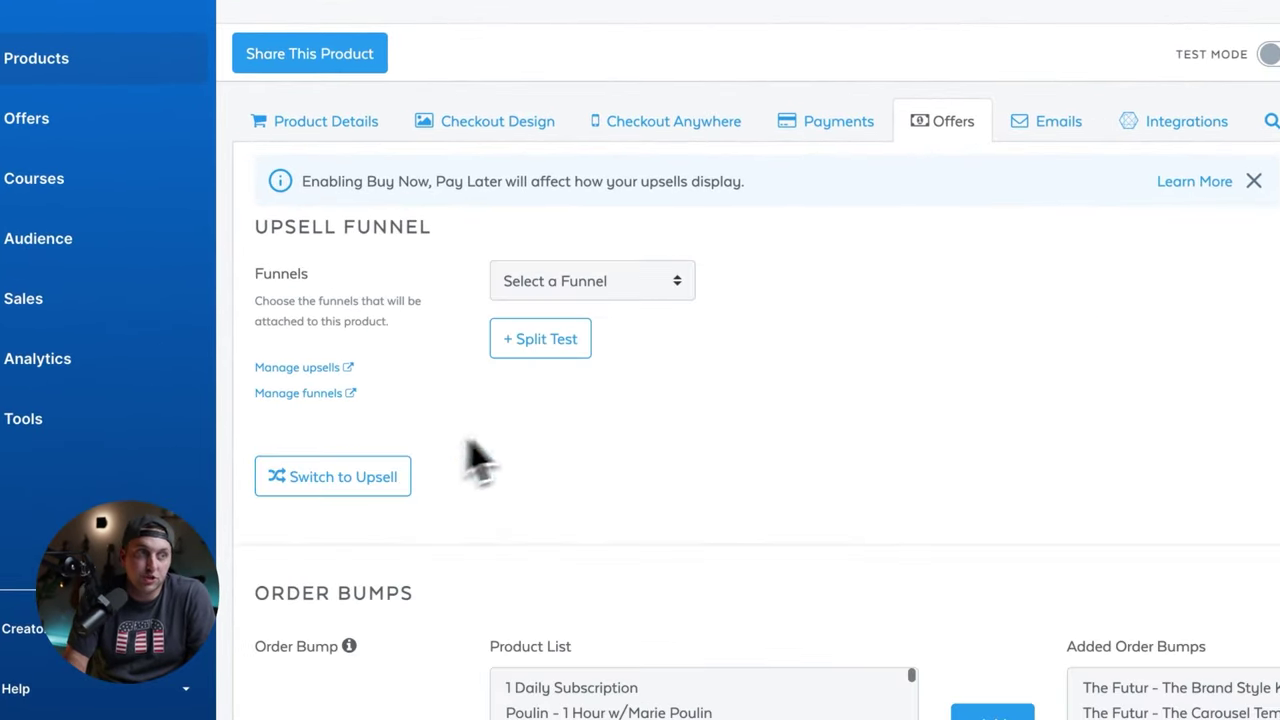
Try the French Tutoring funnel on the product and reset the funnel selection
click(640, 285)
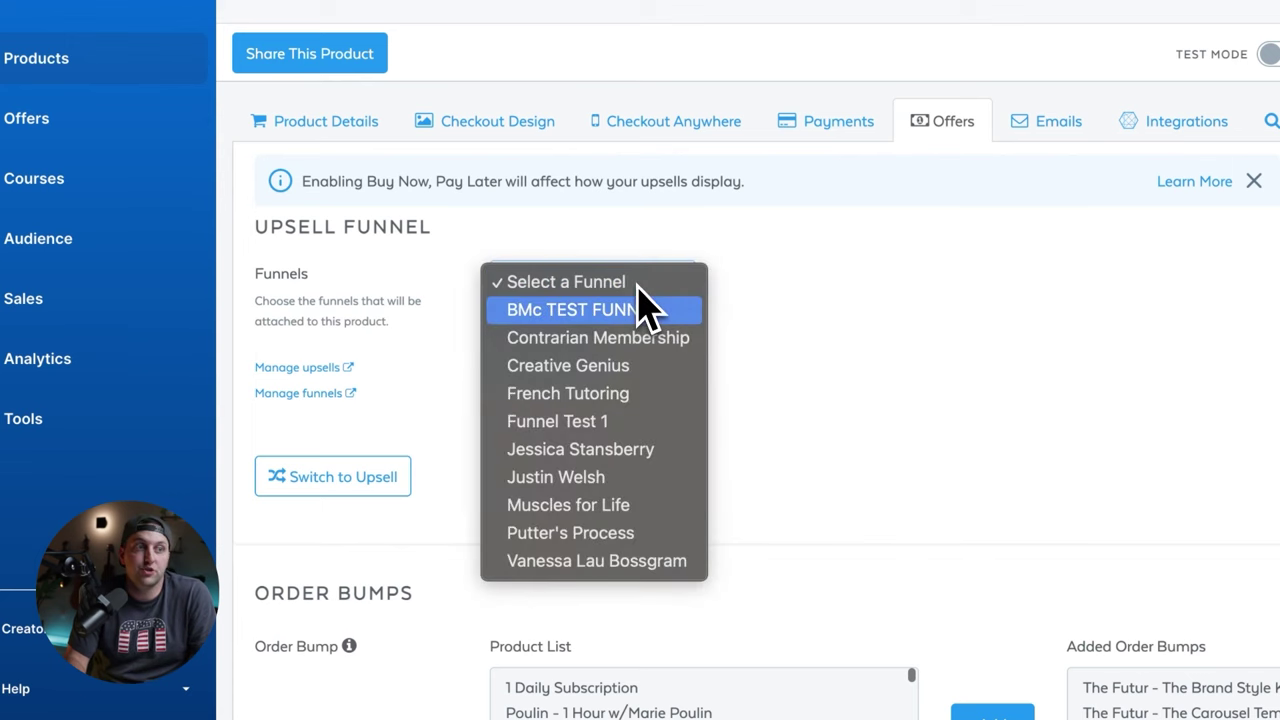
click(630, 393)
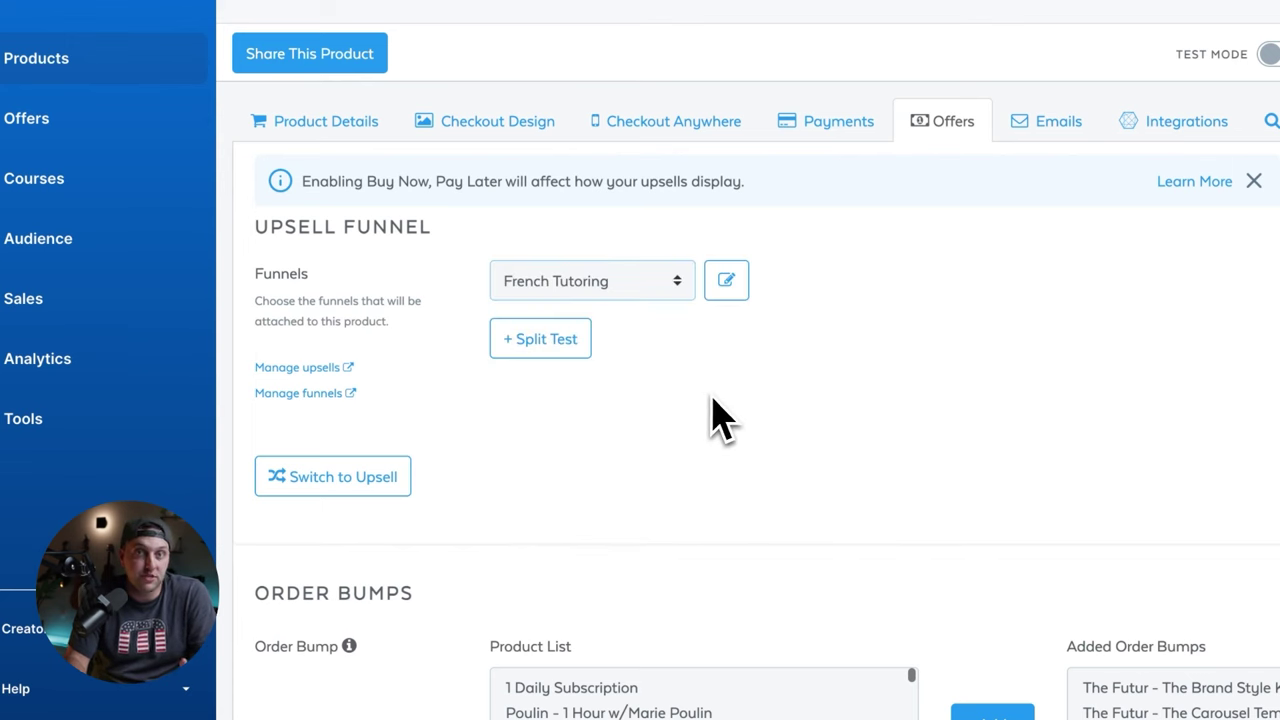
click(655, 292)
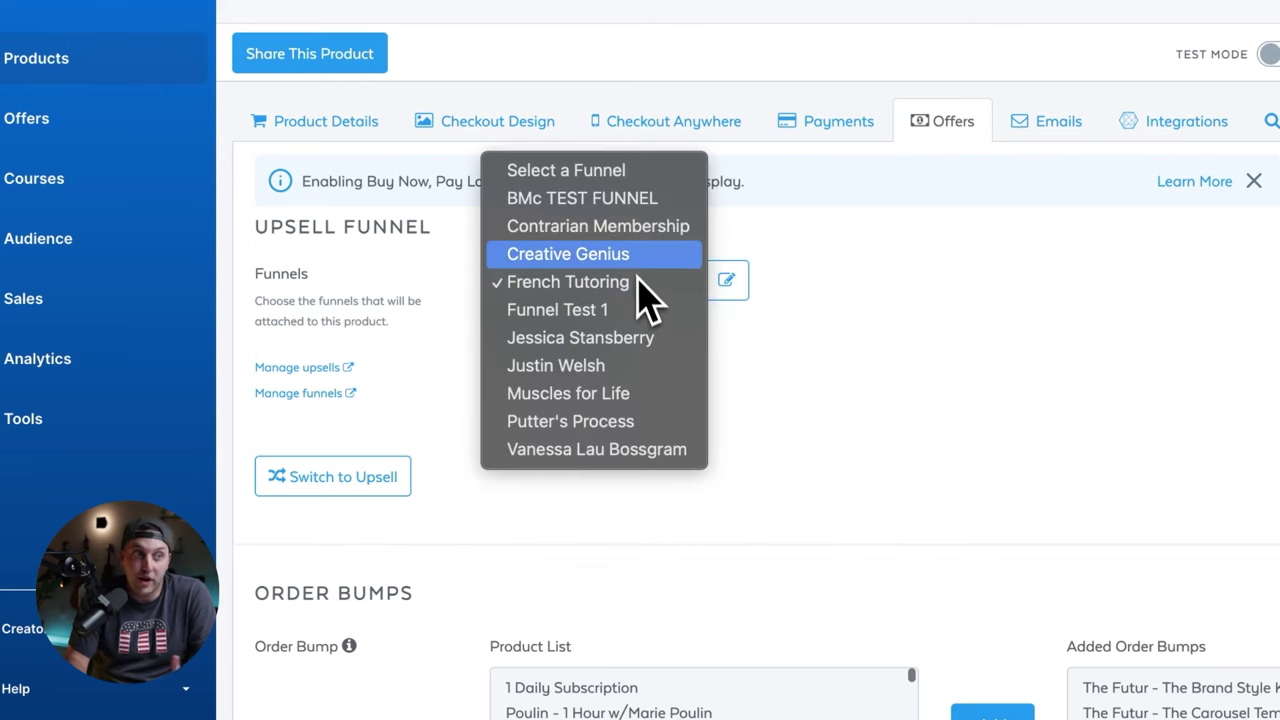
click(628, 176)
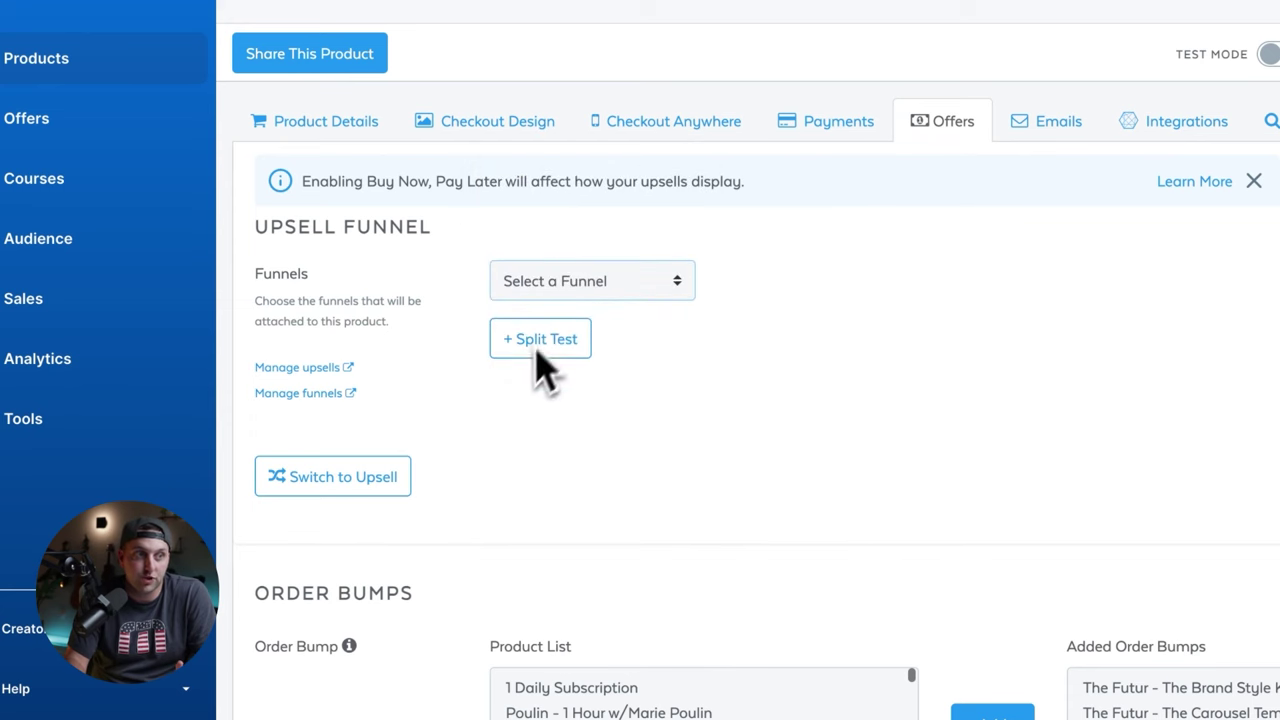
Create a new upsell funnel named Test Upsell Funnel in USD with no description from the funnel management page
click(307, 395)
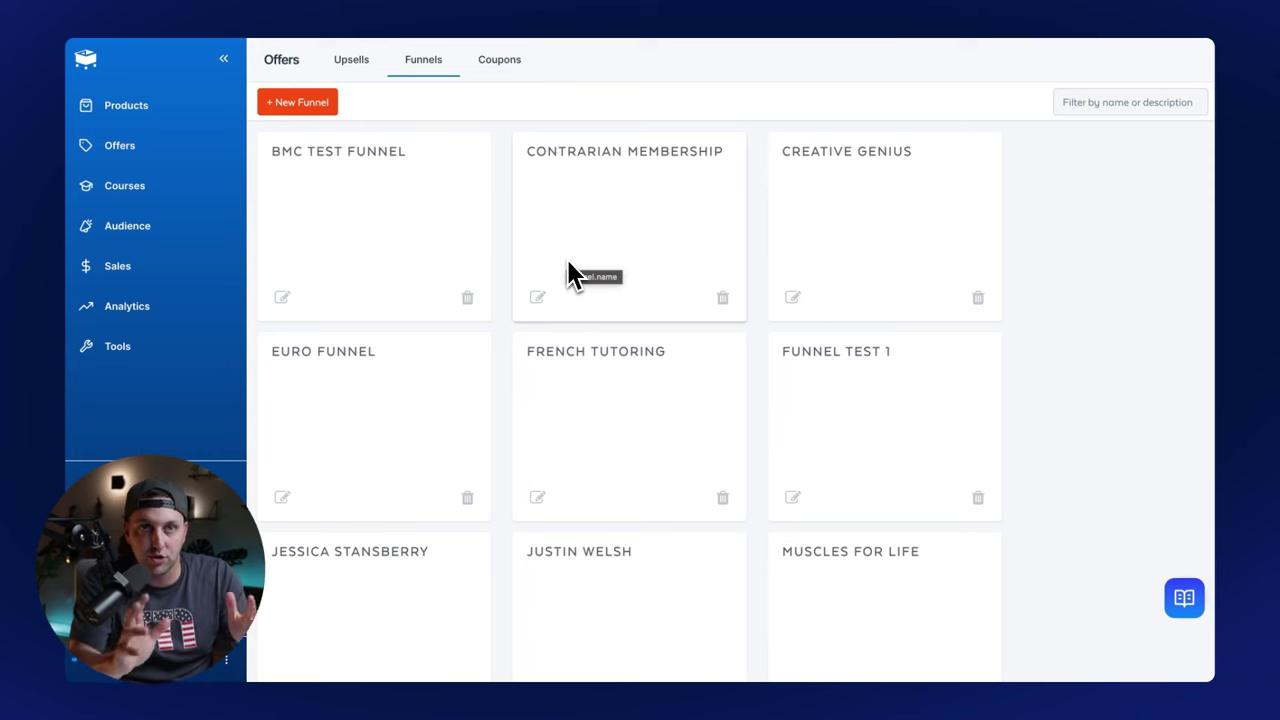
click(322, 108)
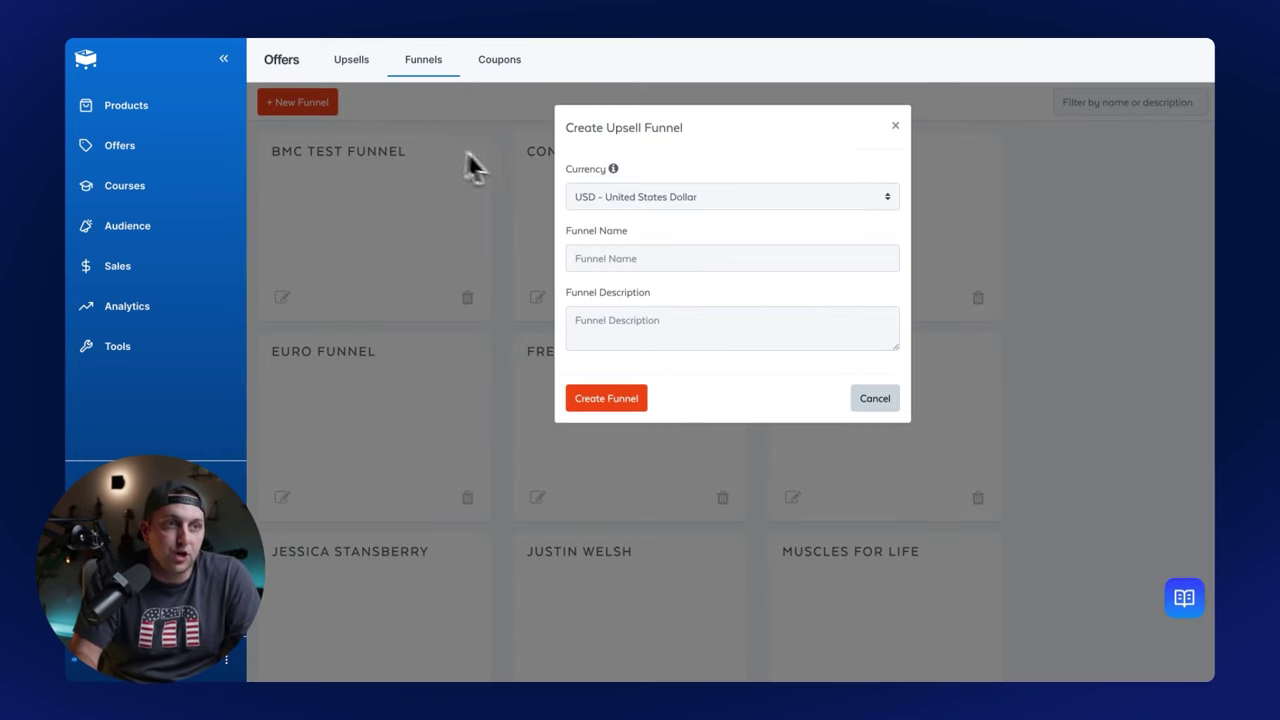
click(655, 205)
click(658, 199)
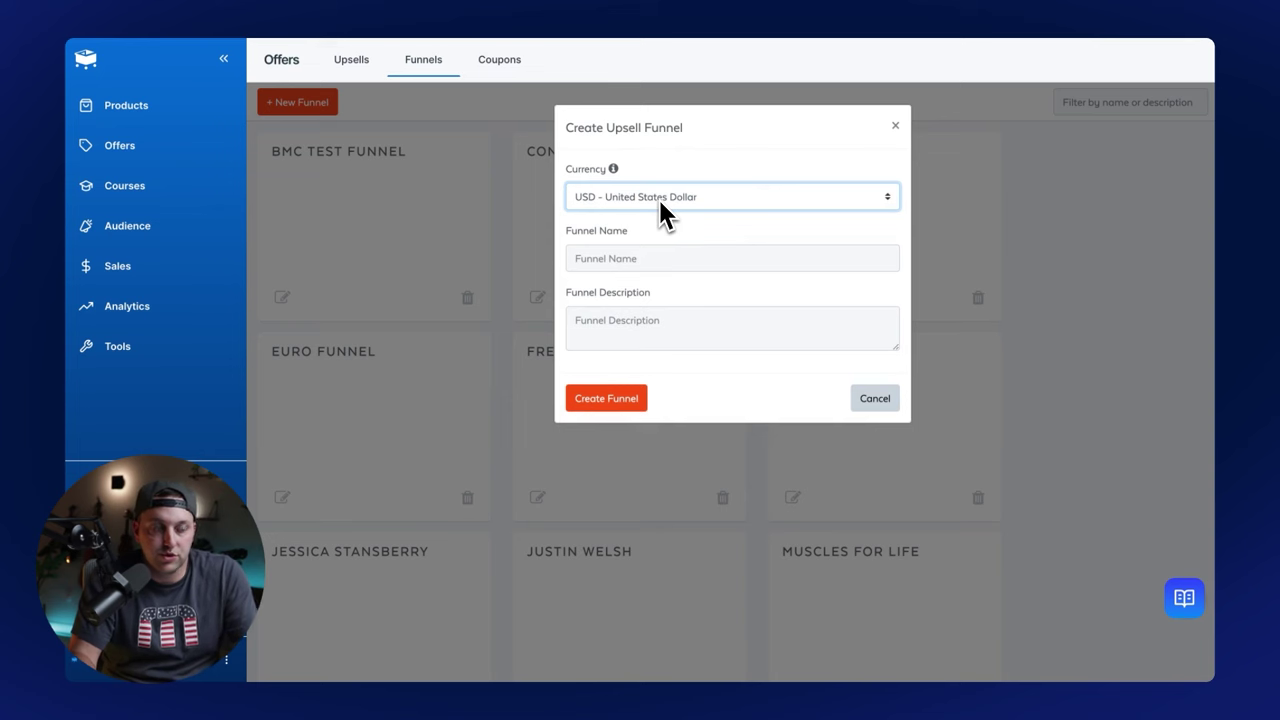
click(664, 258)
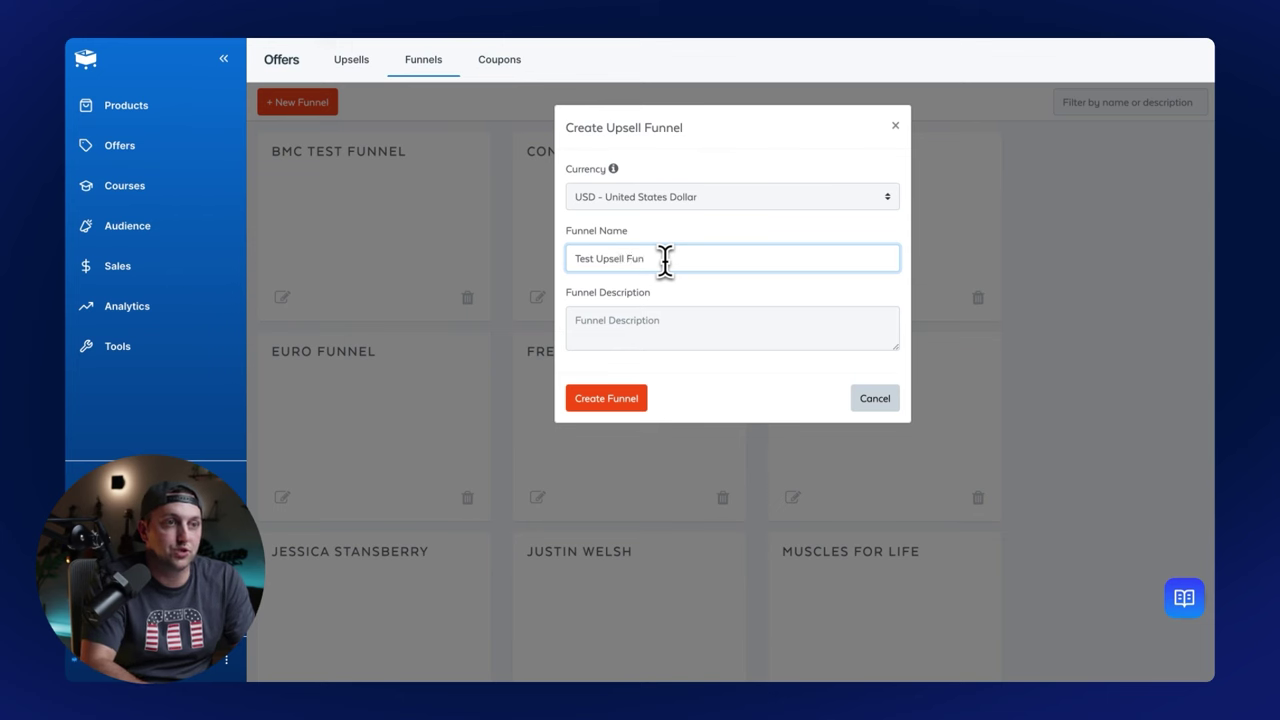
key(Tab)
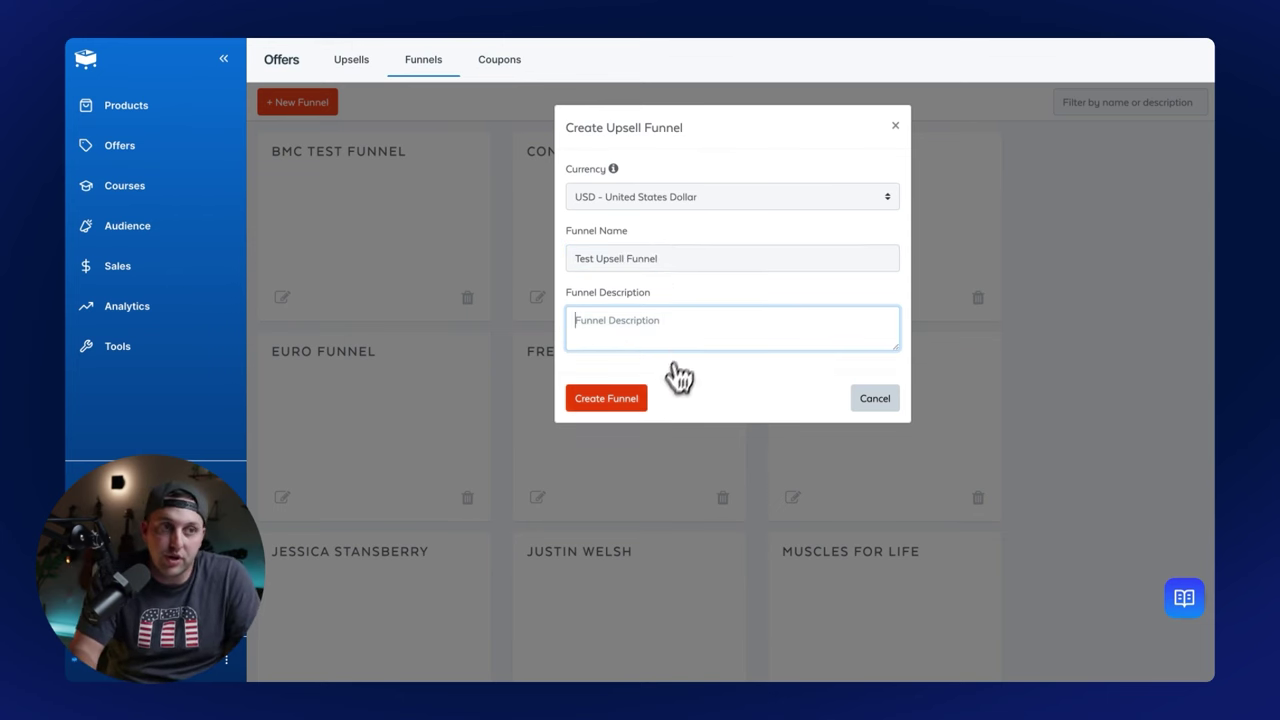
click(607, 398)
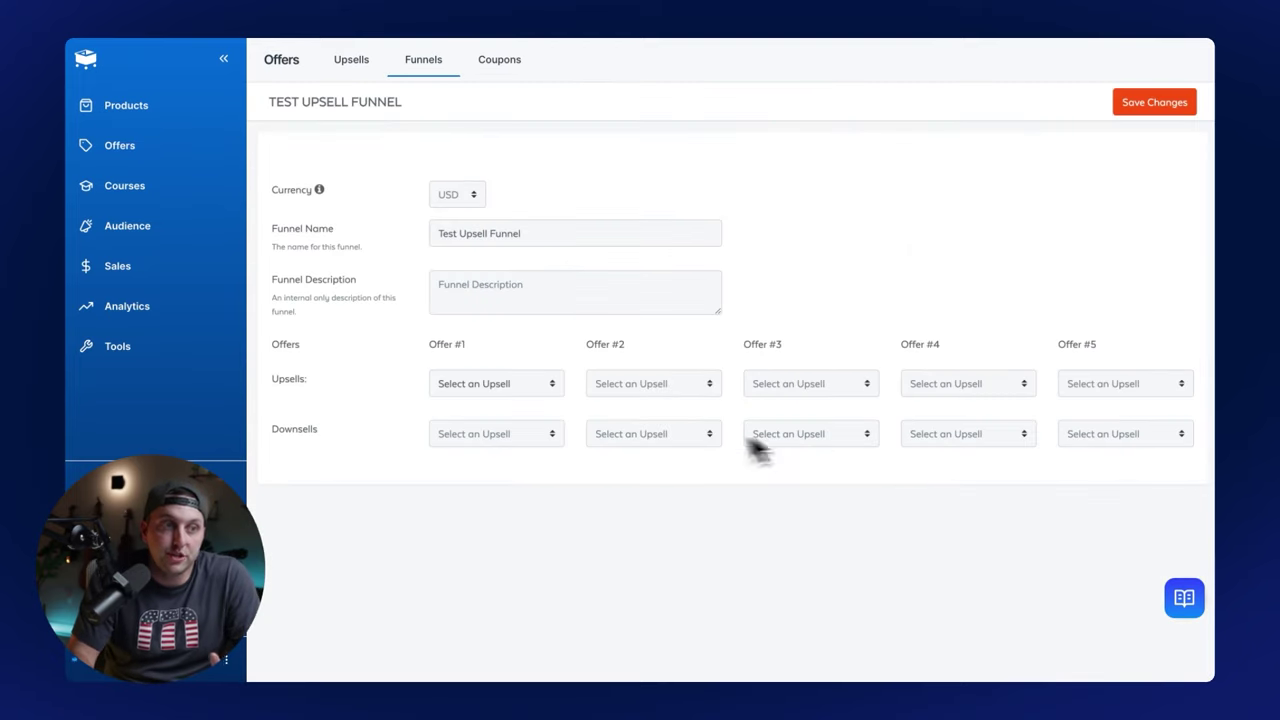
Set Contrarian Yearly Membership as the Offer #1 upsell and The Deep Clean as the Offer #2 upsell, and save the funnel
click(522, 384)
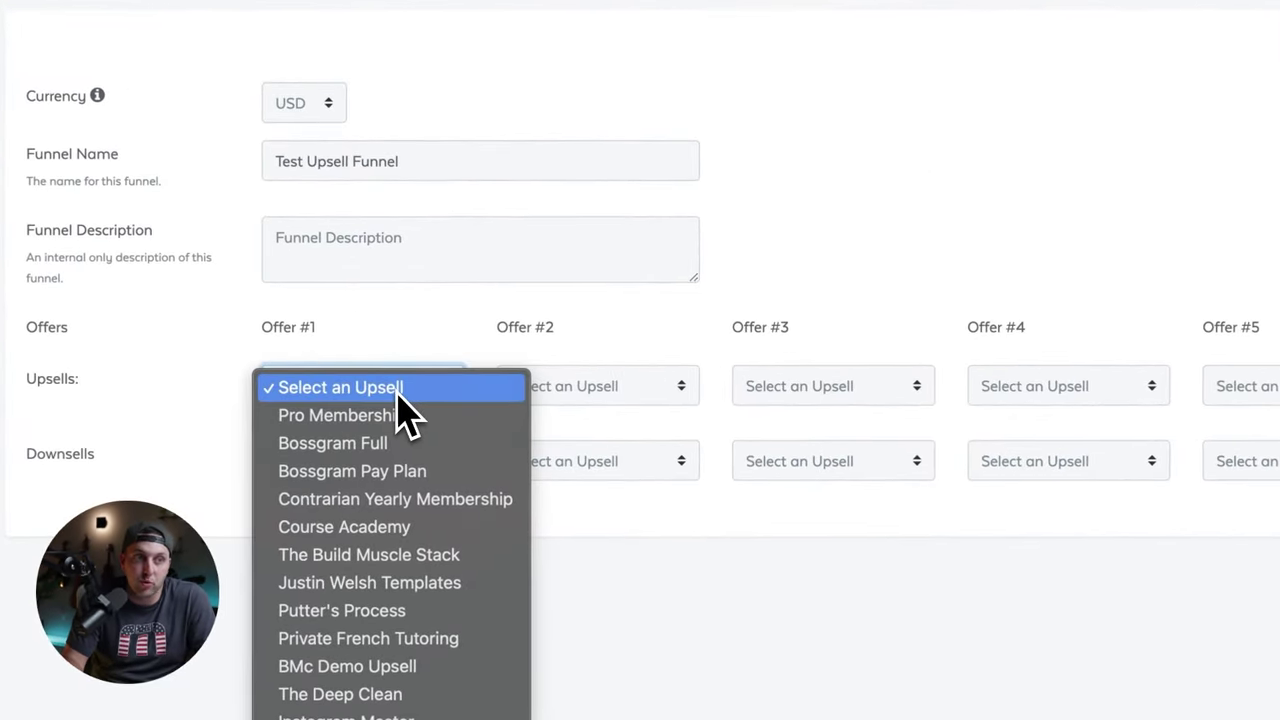
click(477, 377)
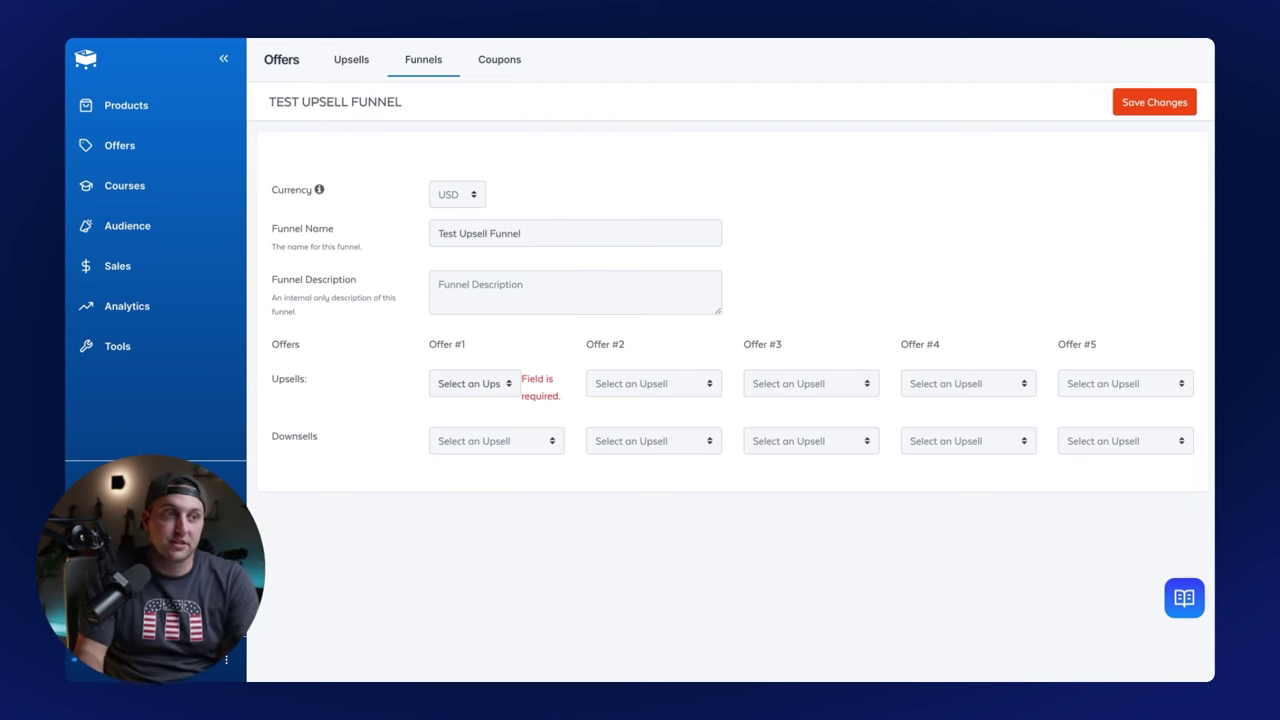
click(495, 386)
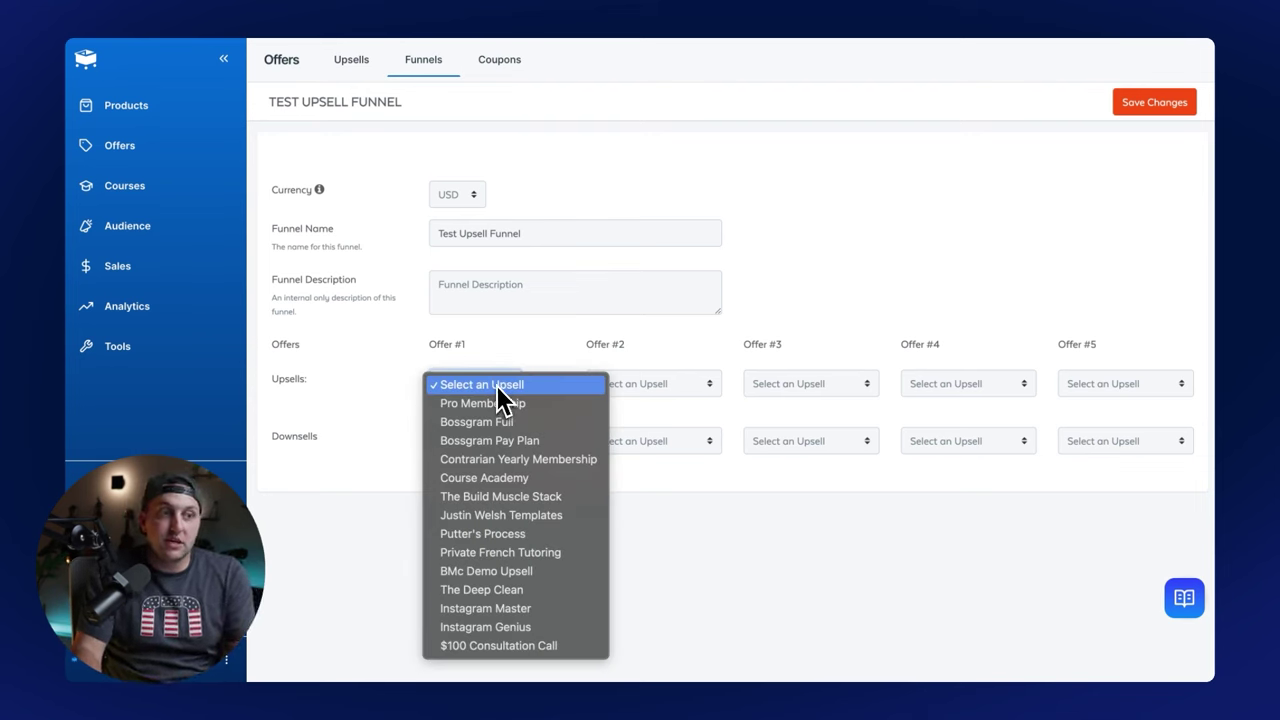
click(500, 462)
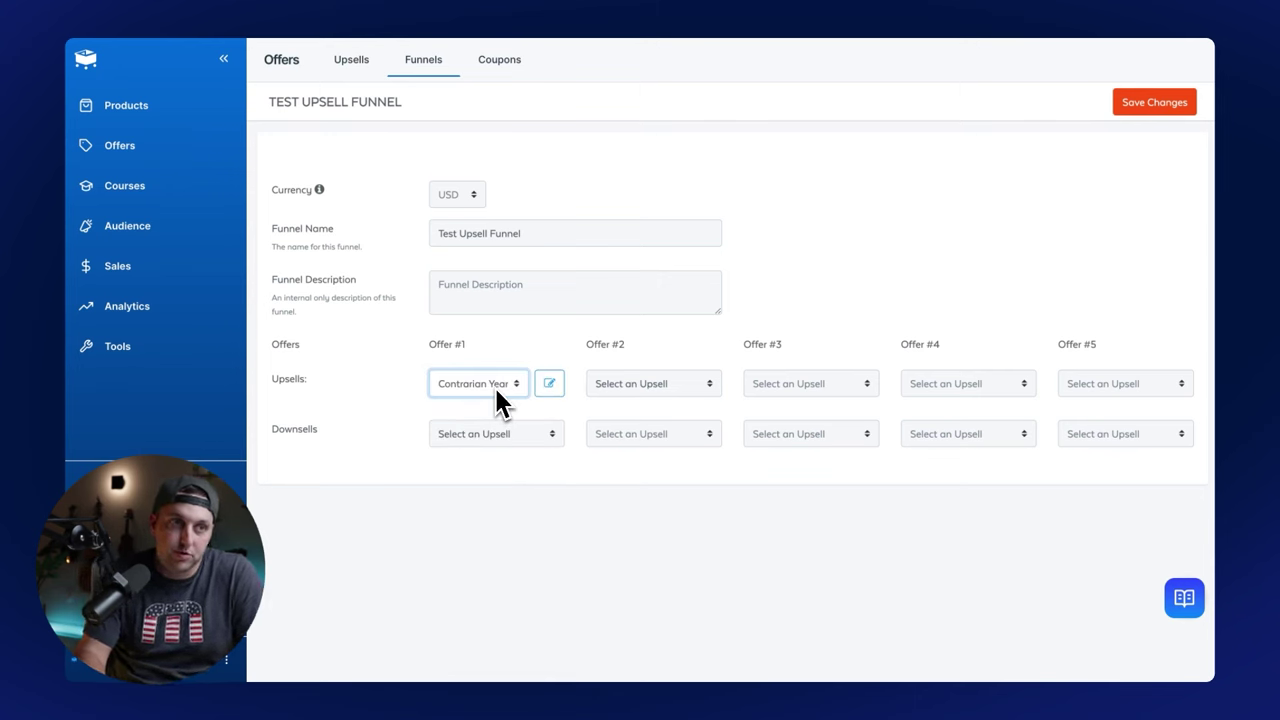
click(551, 384)
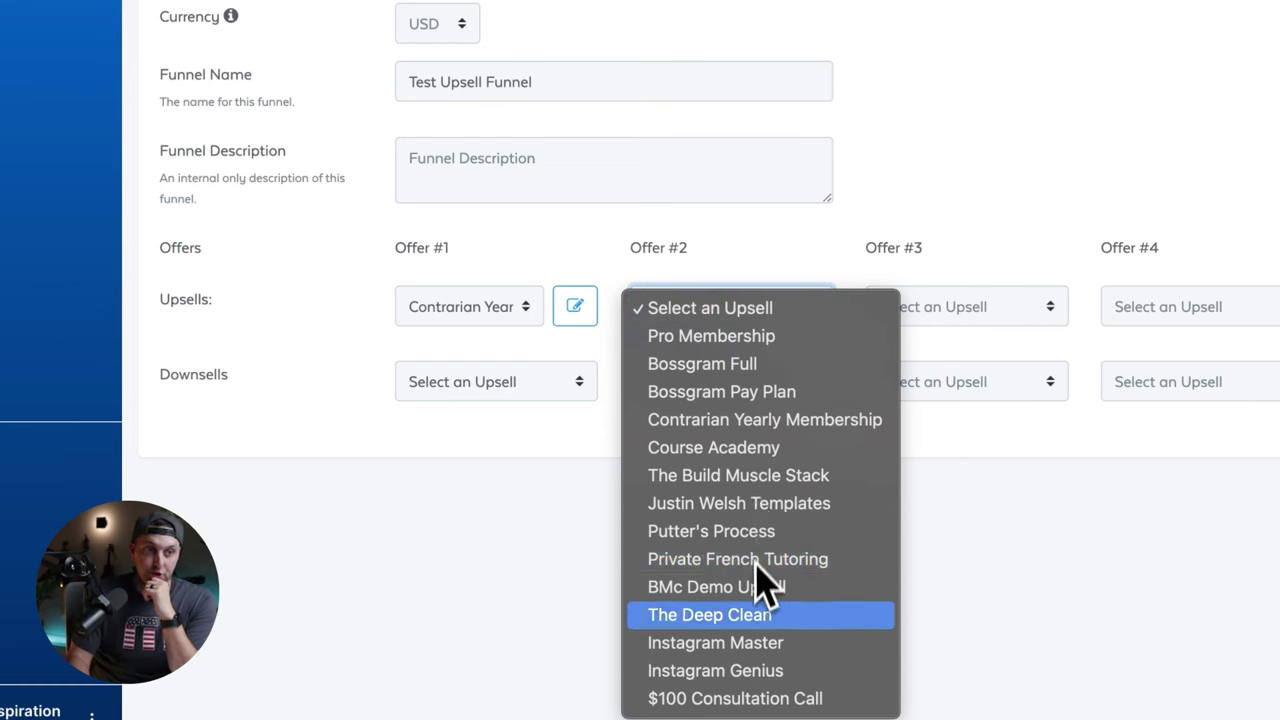
click(748, 614)
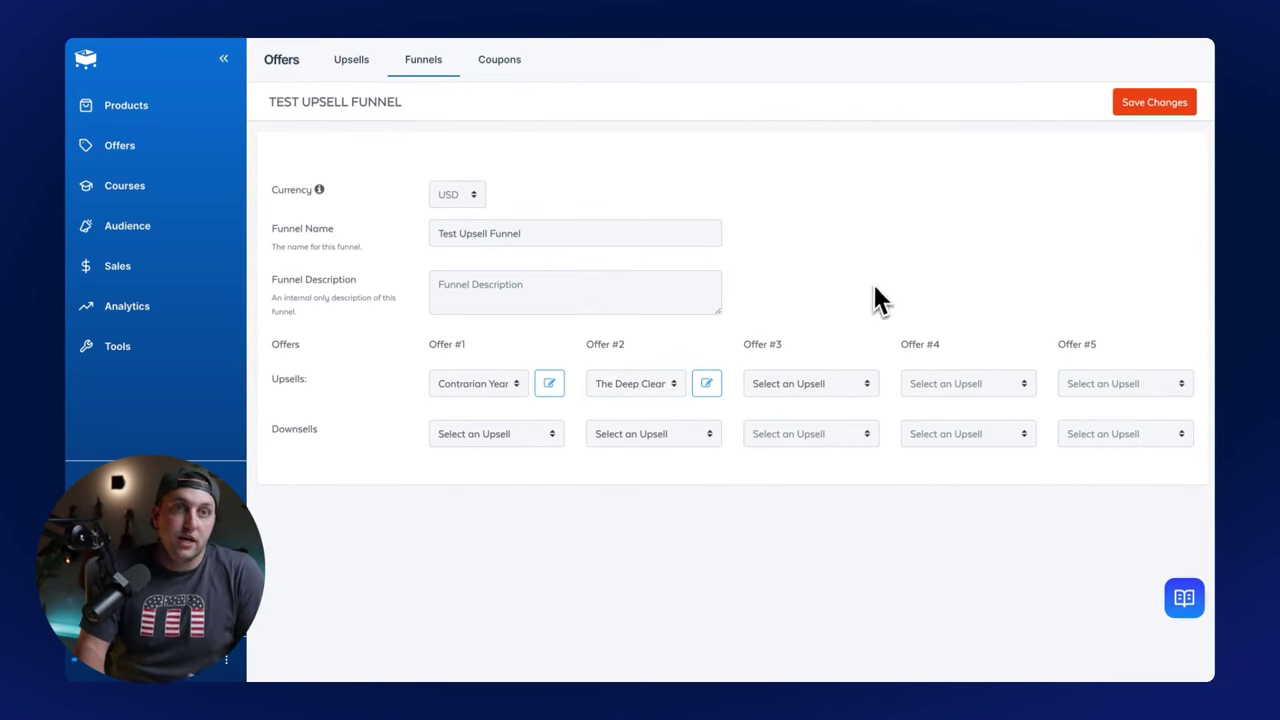
click(1125, 110)
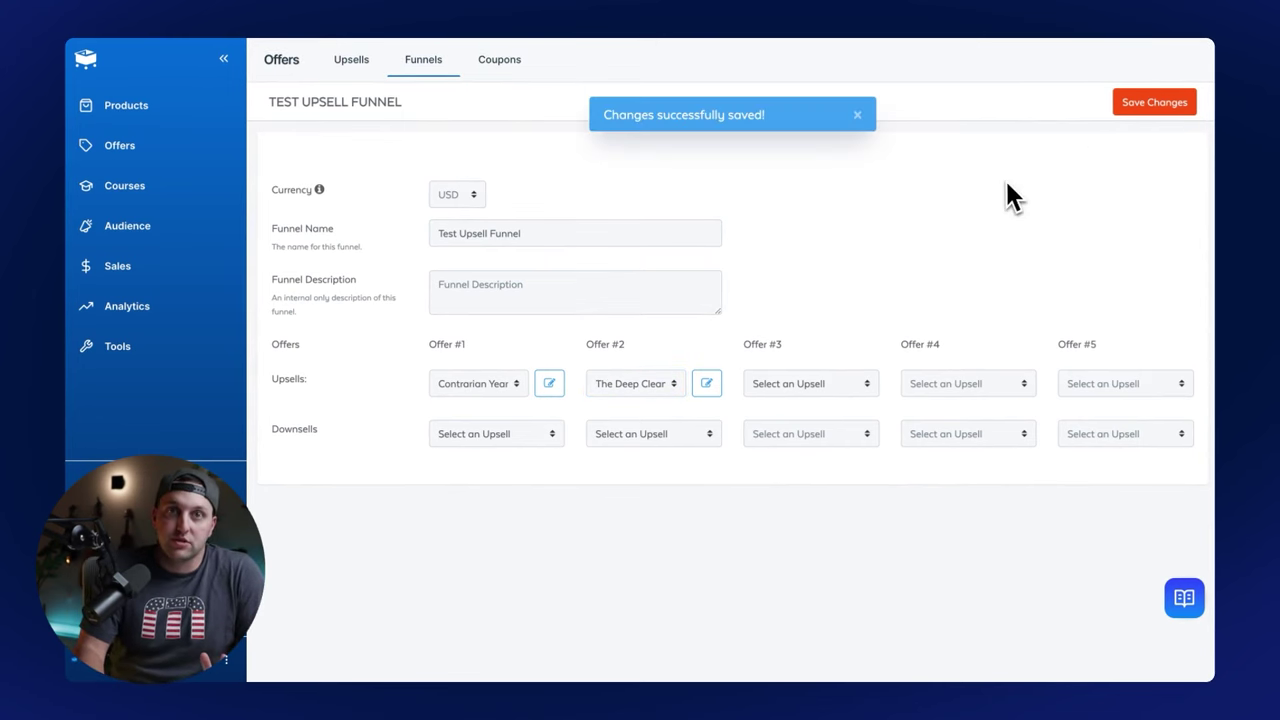
click(474, 387)
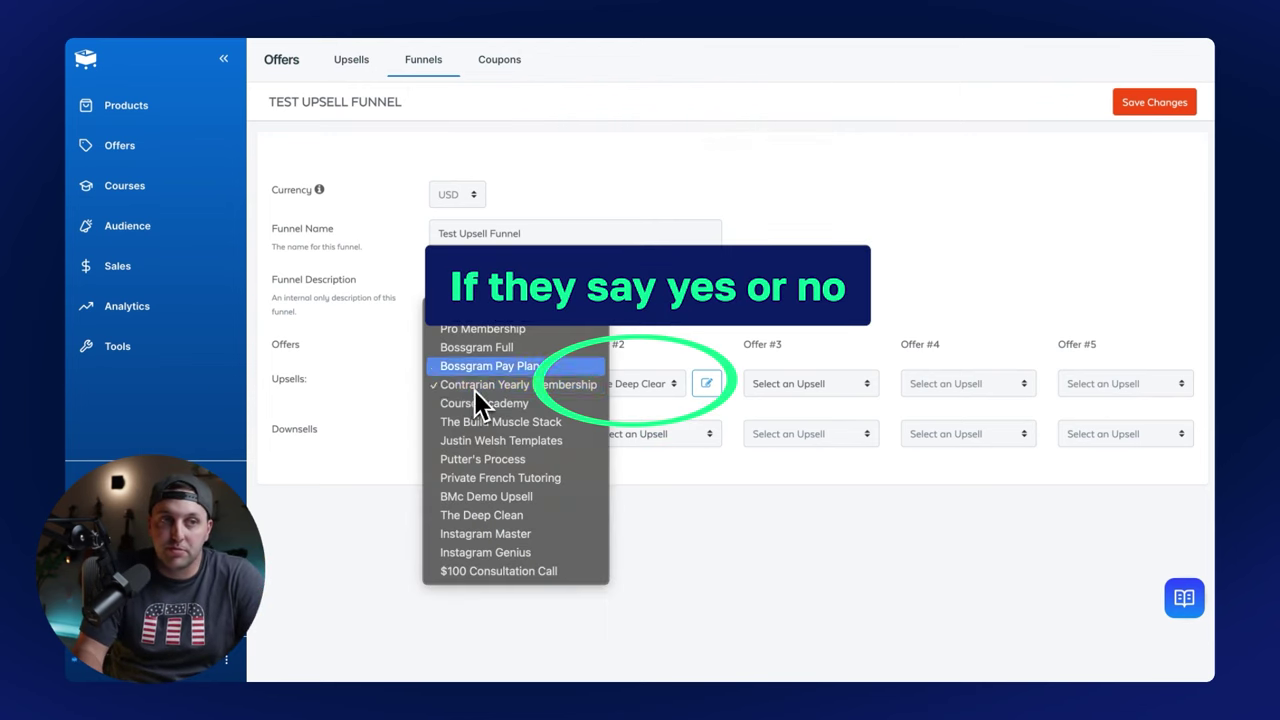
click(474, 386)
click(628, 390)
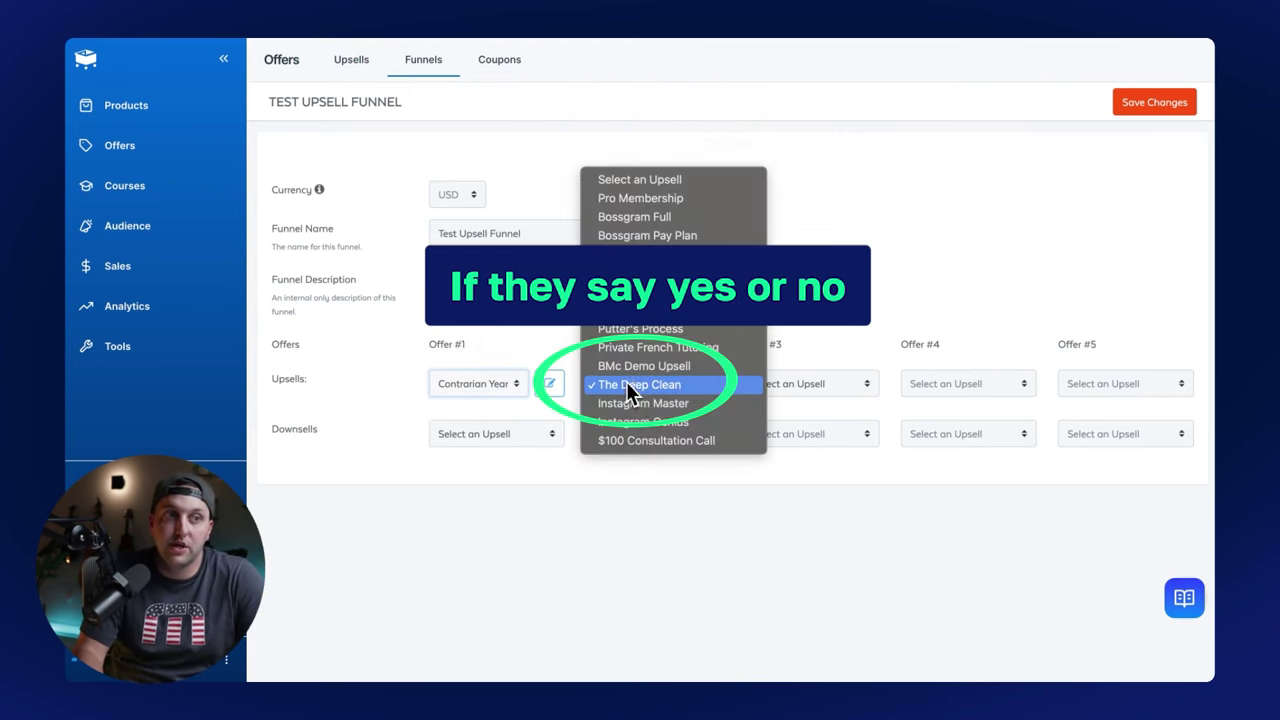
click(641, 385)
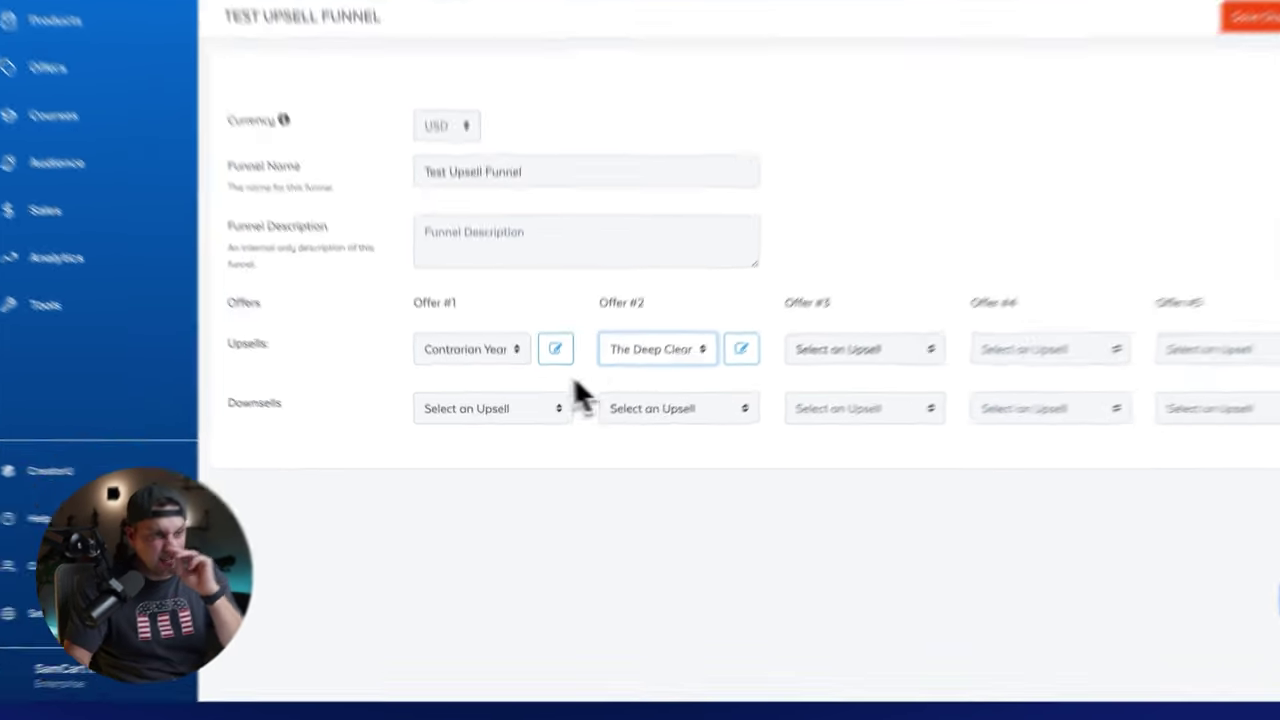
click(485, 392)
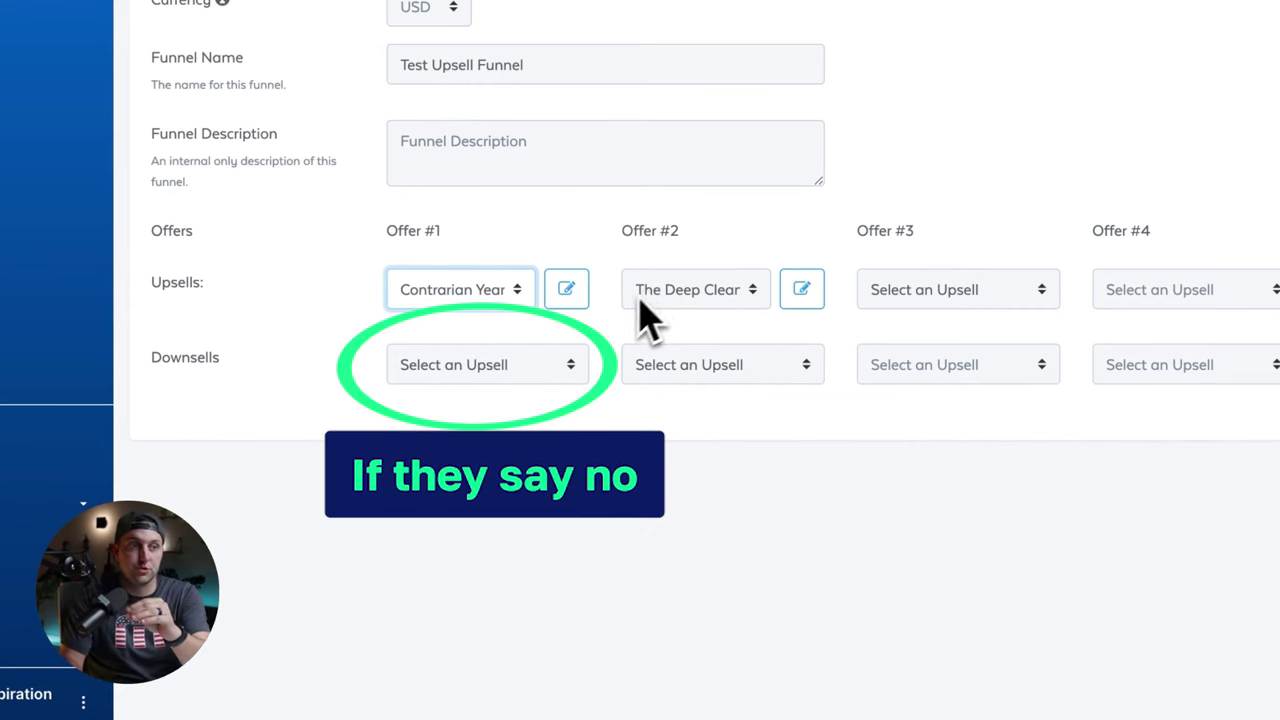
Set the funnel's downsells to BMc Demo Upsell for Offer #1 and Contrarian Yearly Membership for Offer #2
click(520, 366)
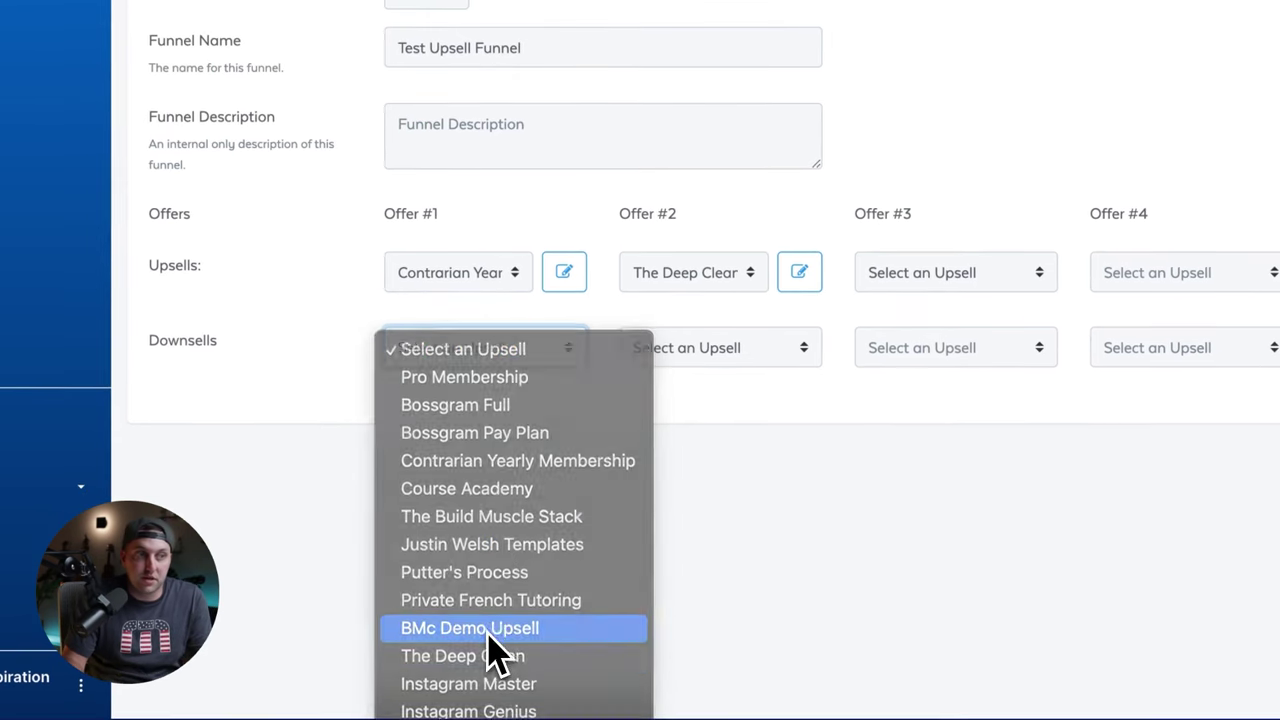
click(488, 628)
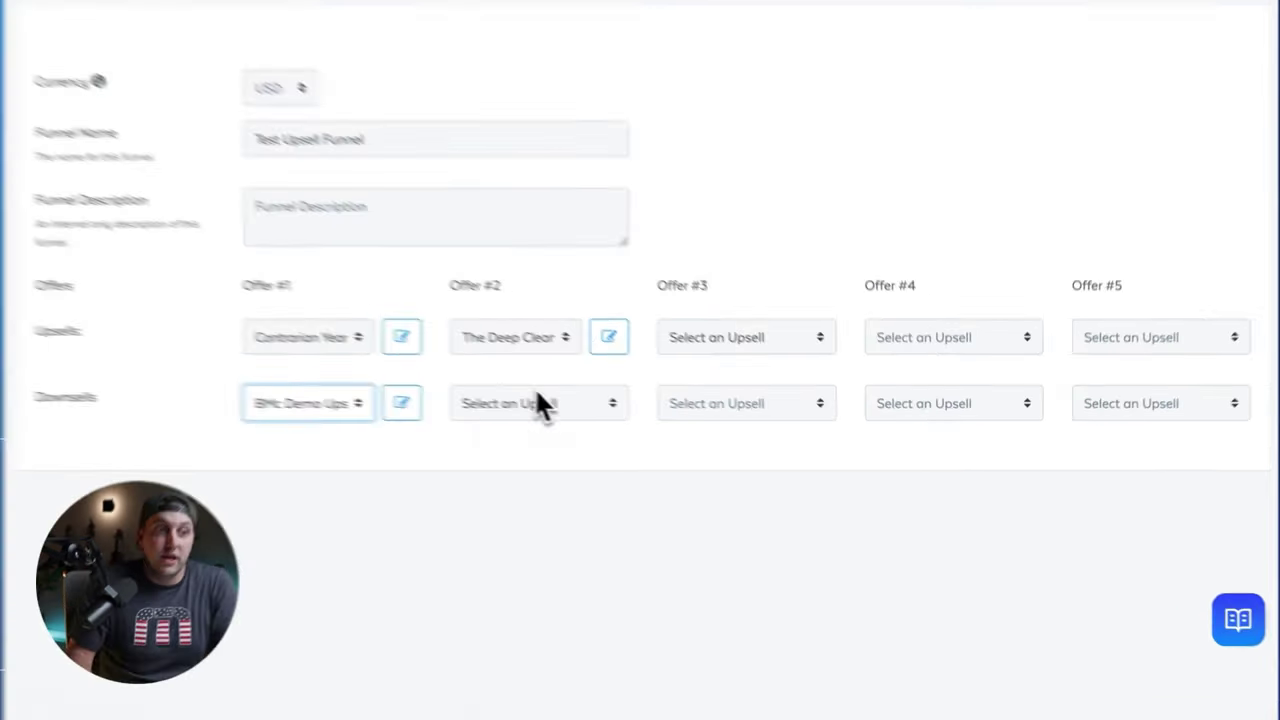
click(650, 433)
click(679, 512)
Set the upsells for Offers #3 and #4 to Bossgram Pay Plan and for Offer #5 to Contrarian Yearly Membership
click(815, 384)
click(734, 396)
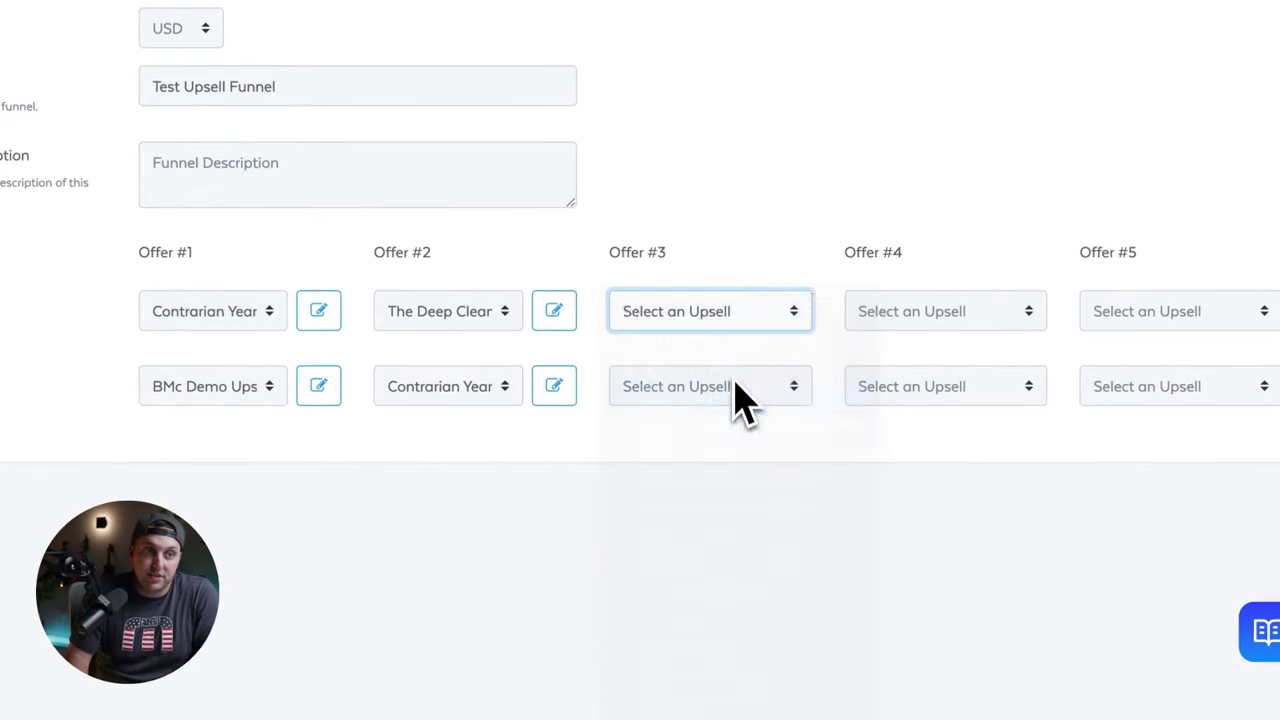
click(881, 320)
click(943, 396)
click(1140, 318)
click(1100, 473)
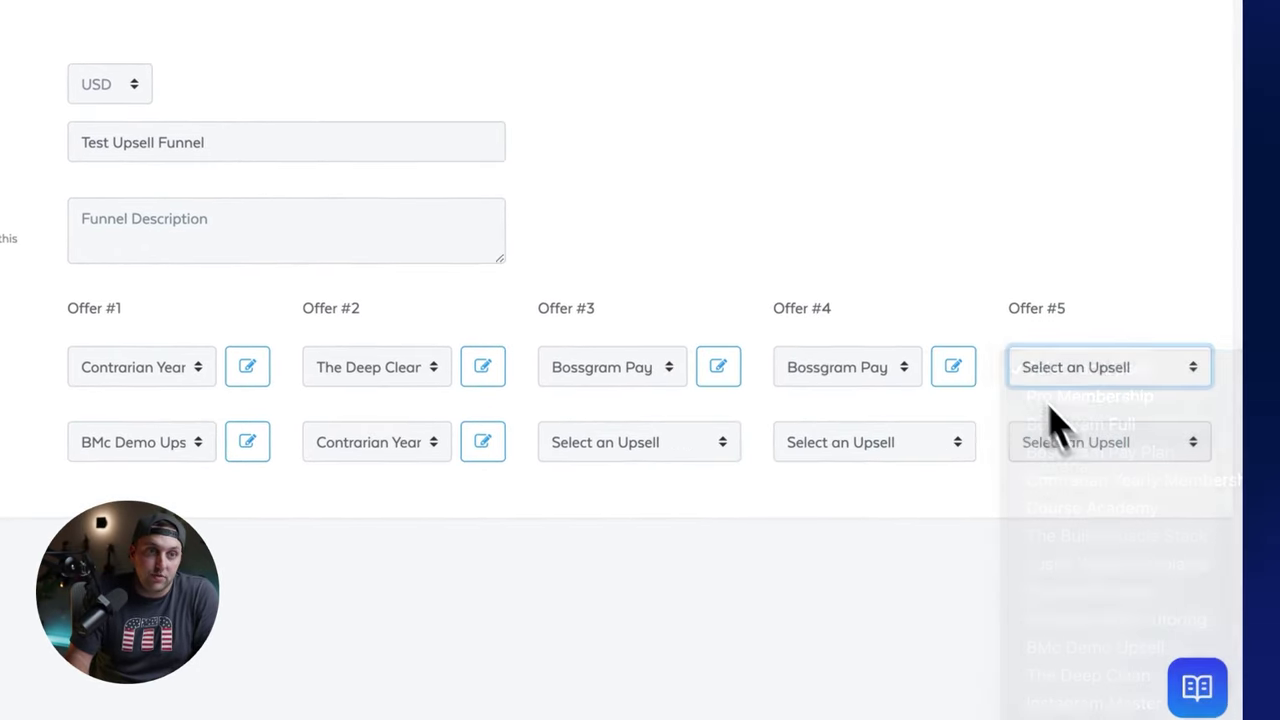
Clear the Offer #3 upsell and save the funnel changes
click(790, 382)
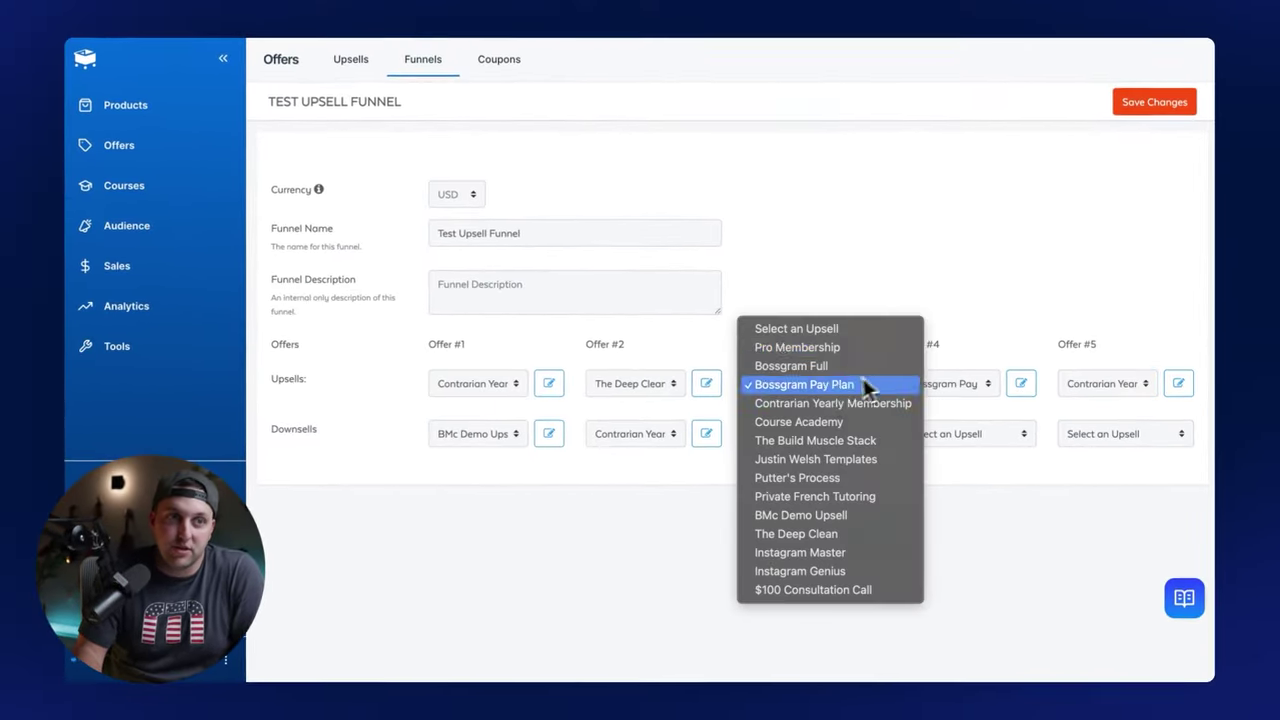
click(812, 328)
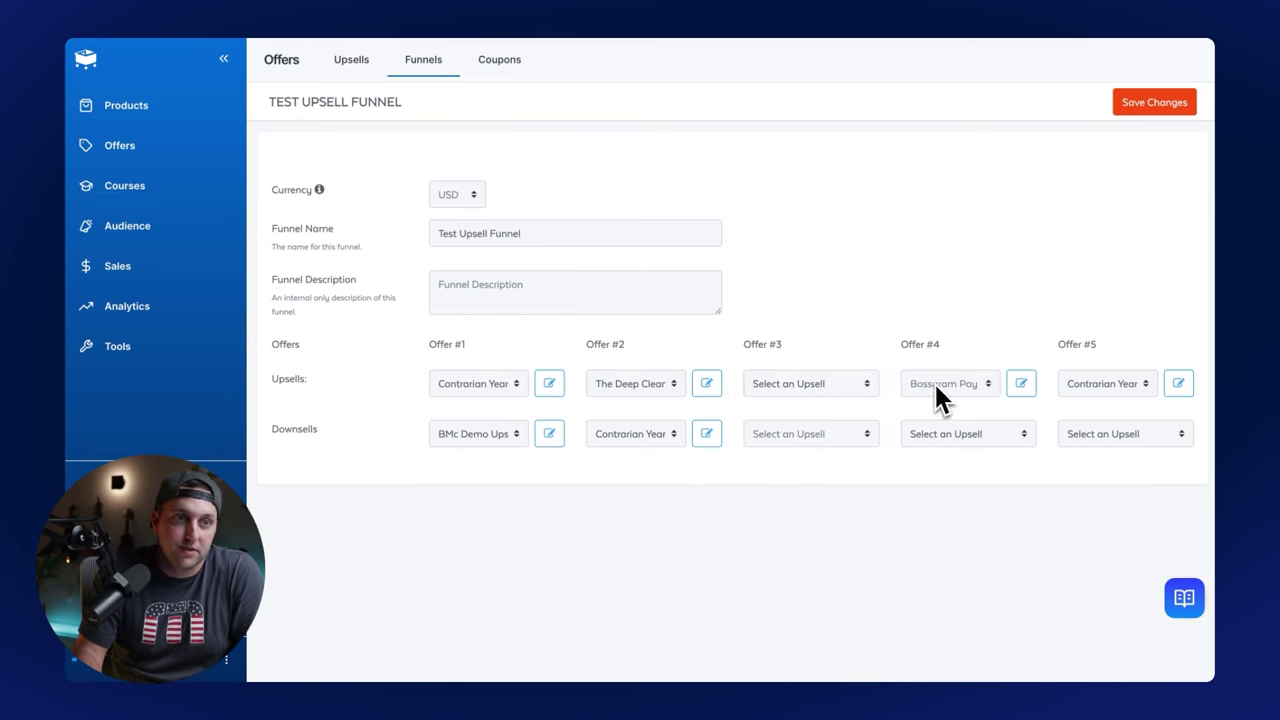
click(870, 388)
click(832, 388)
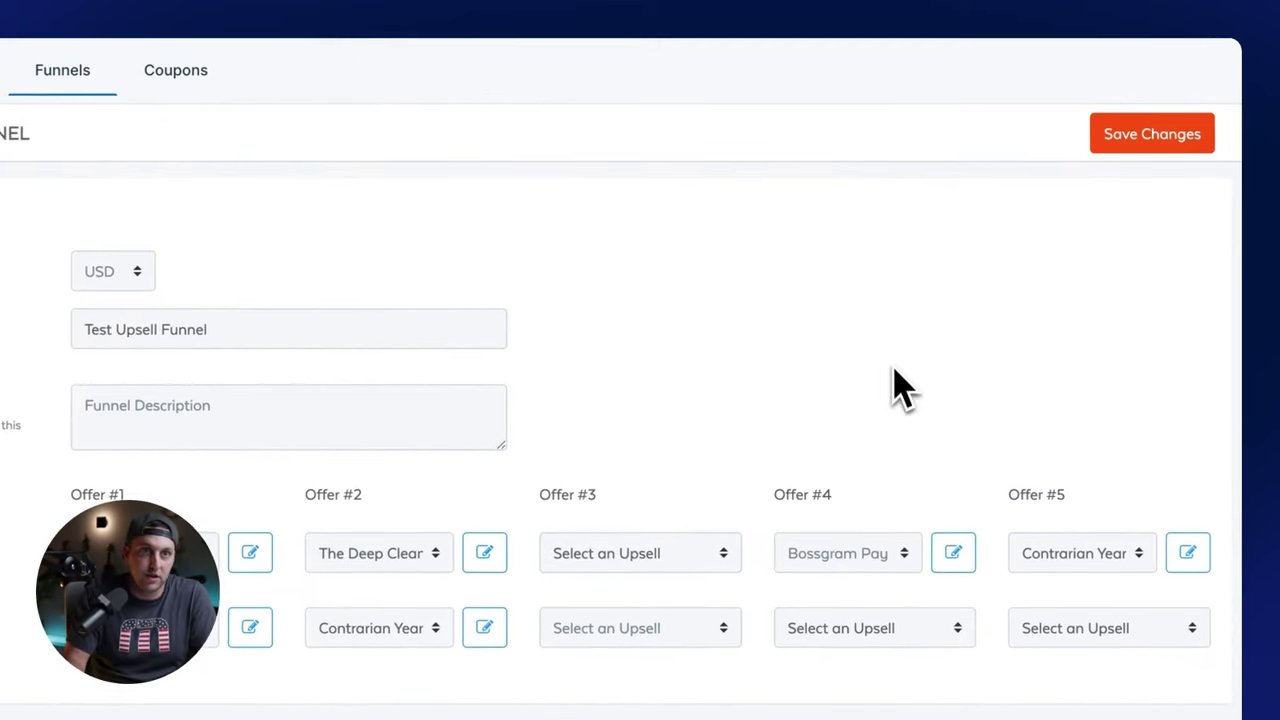
click(1148, 152)
drag(412, 330, 70, 335)
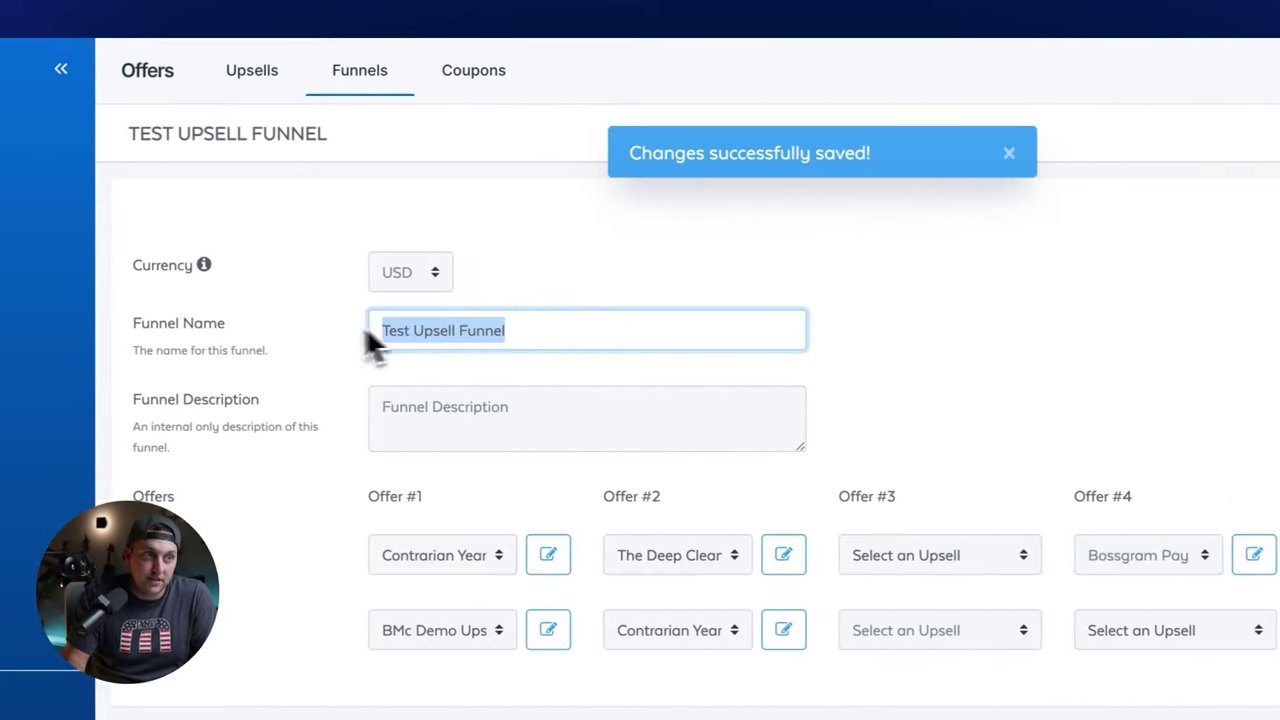
click(575, 370)
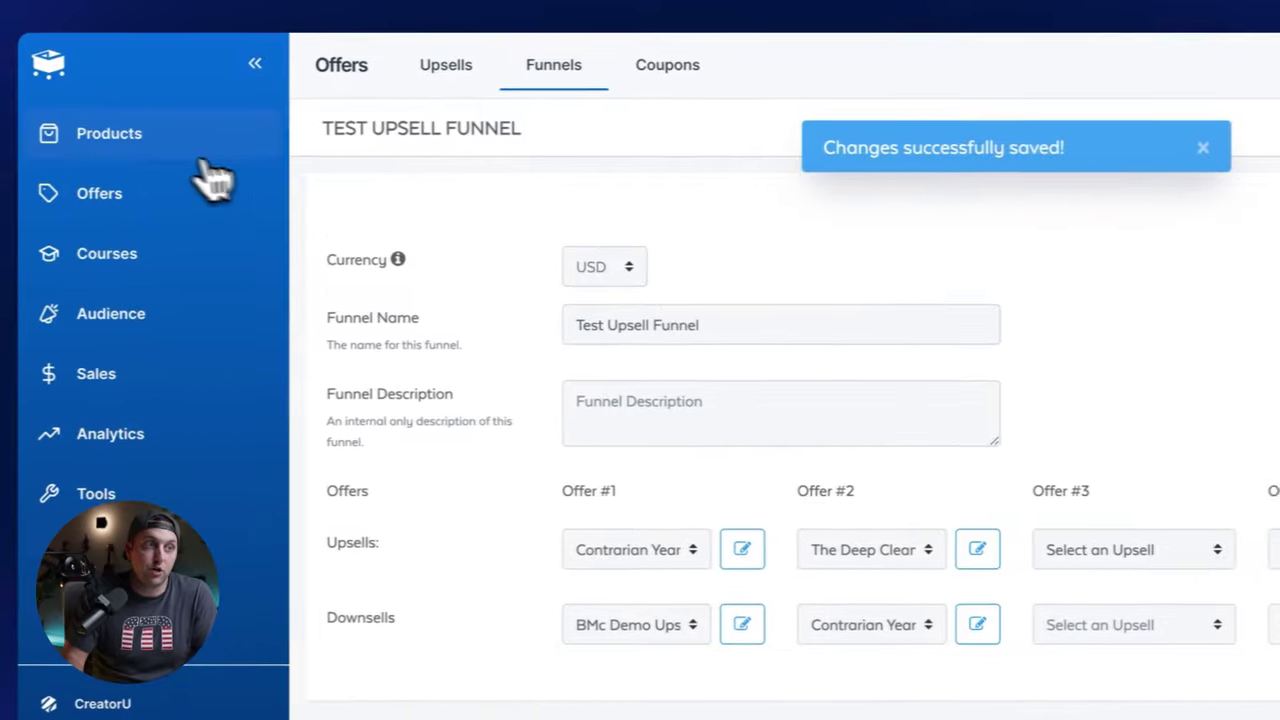
Return to the products, search for "prop" and open The Futur - The Perfect Proposal (Front End) for editing
click(140, 160)
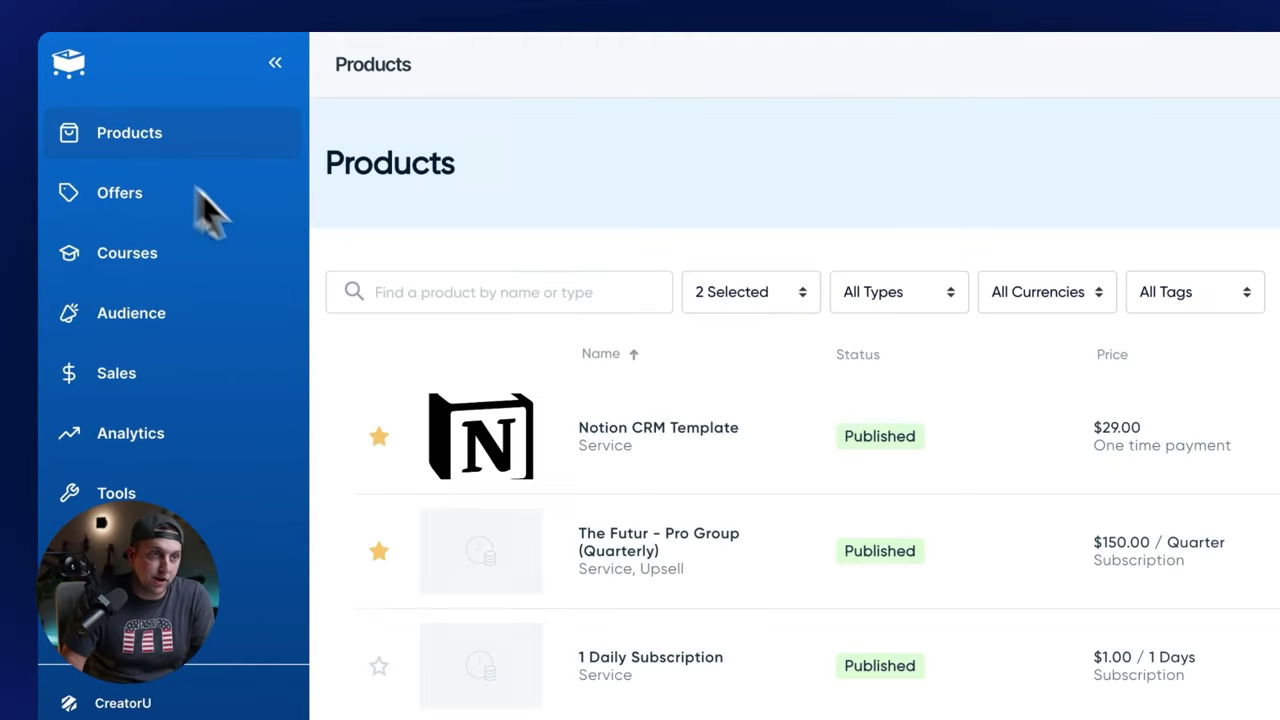
click(500, 291)
text(prop)
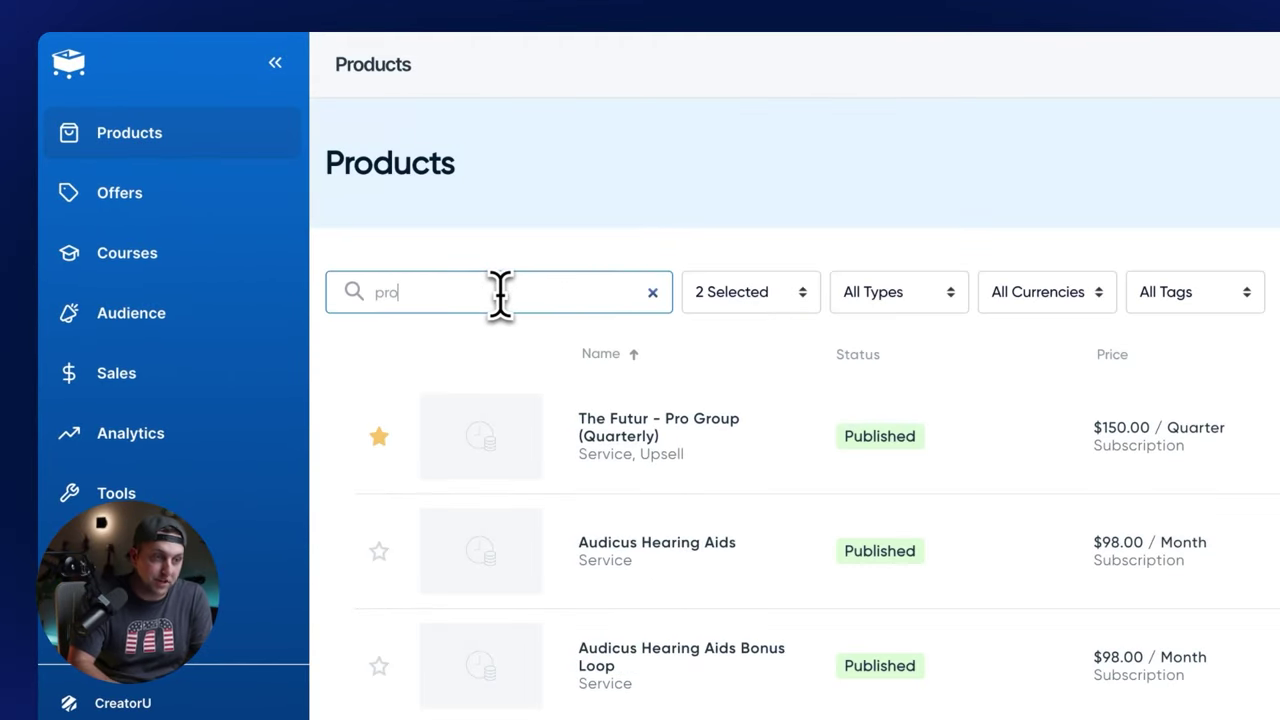
click(630, 440)
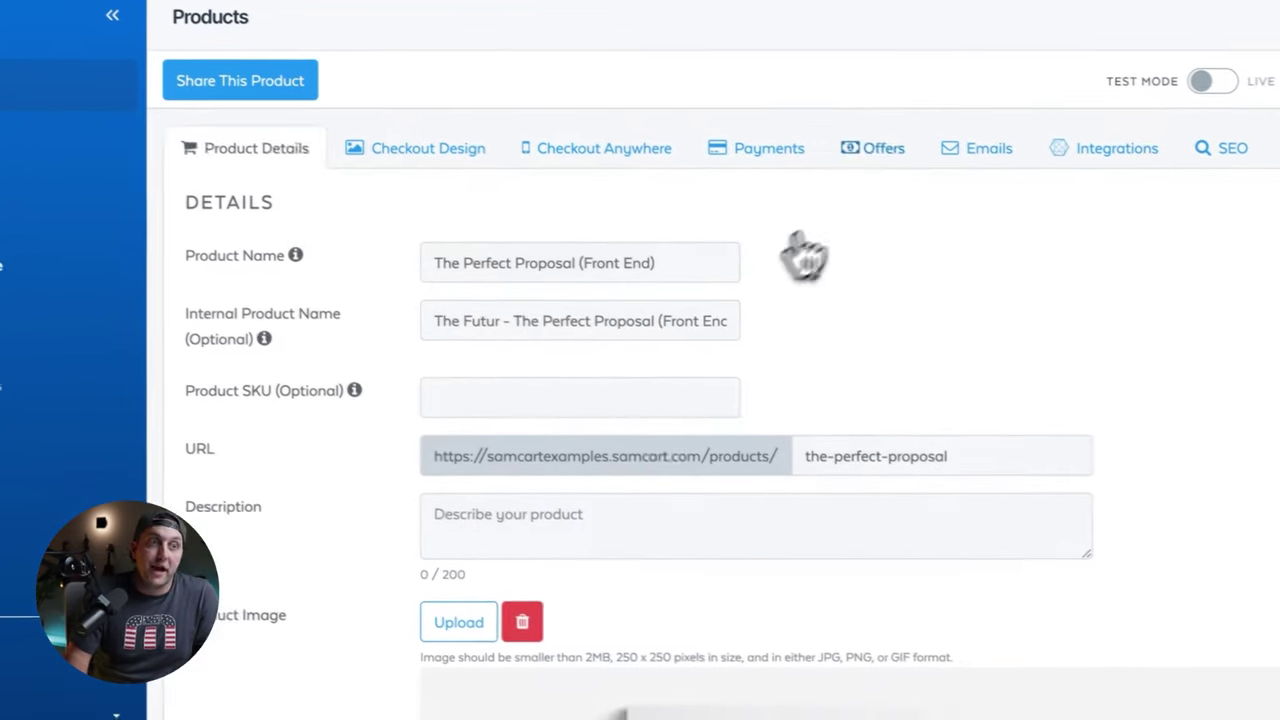
Switch the product's offer from a single upsell to a funnel, choose Test Upsell Funnel and save the changes
click(855, 150)
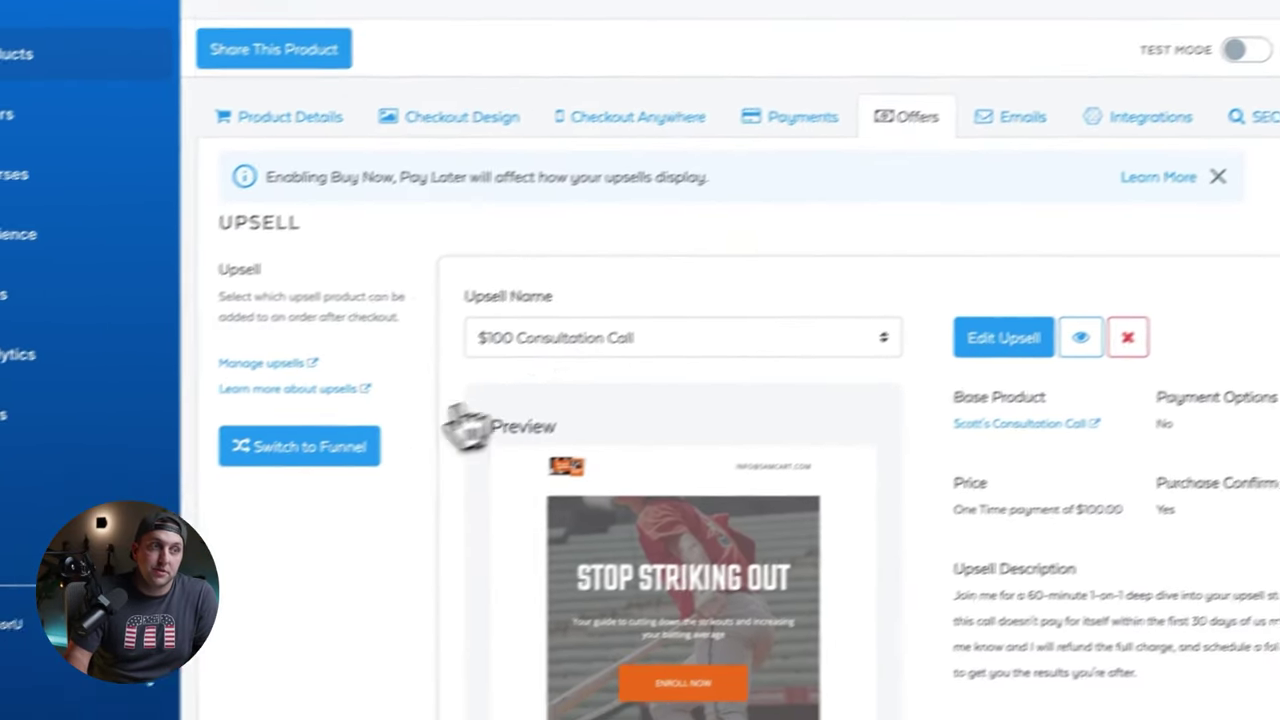
click(245, 472)
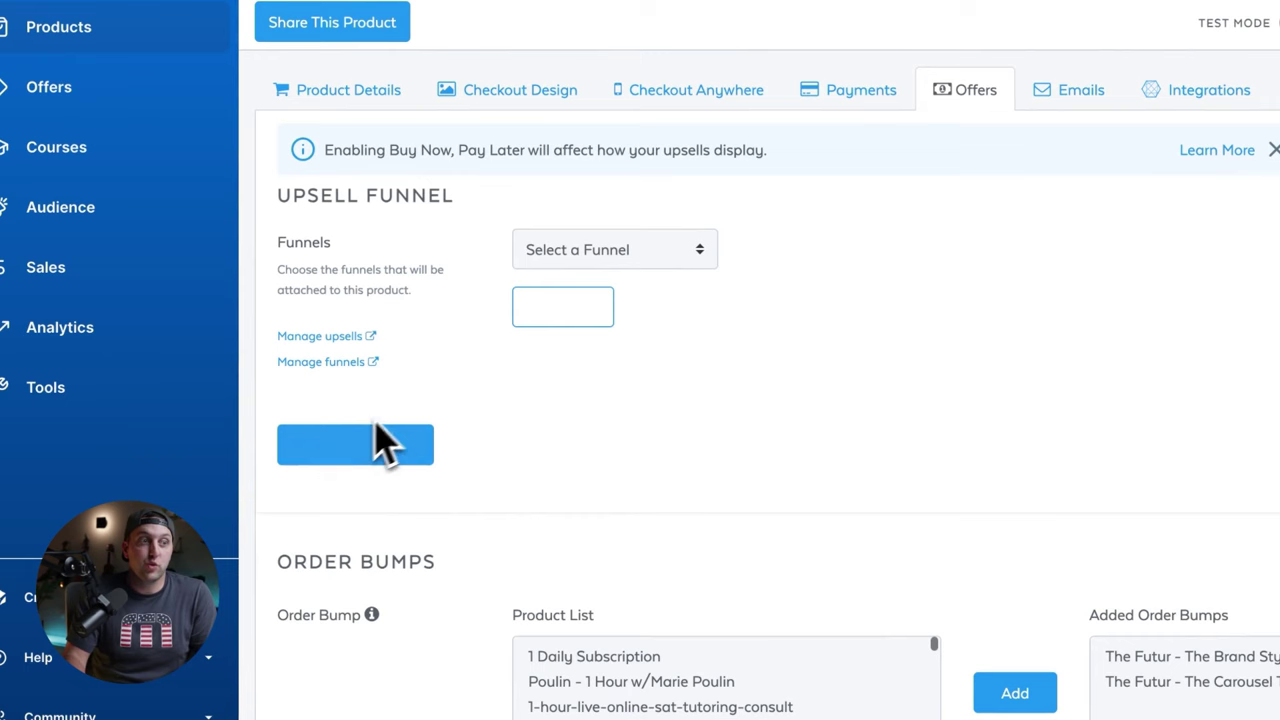
click(665, 252)
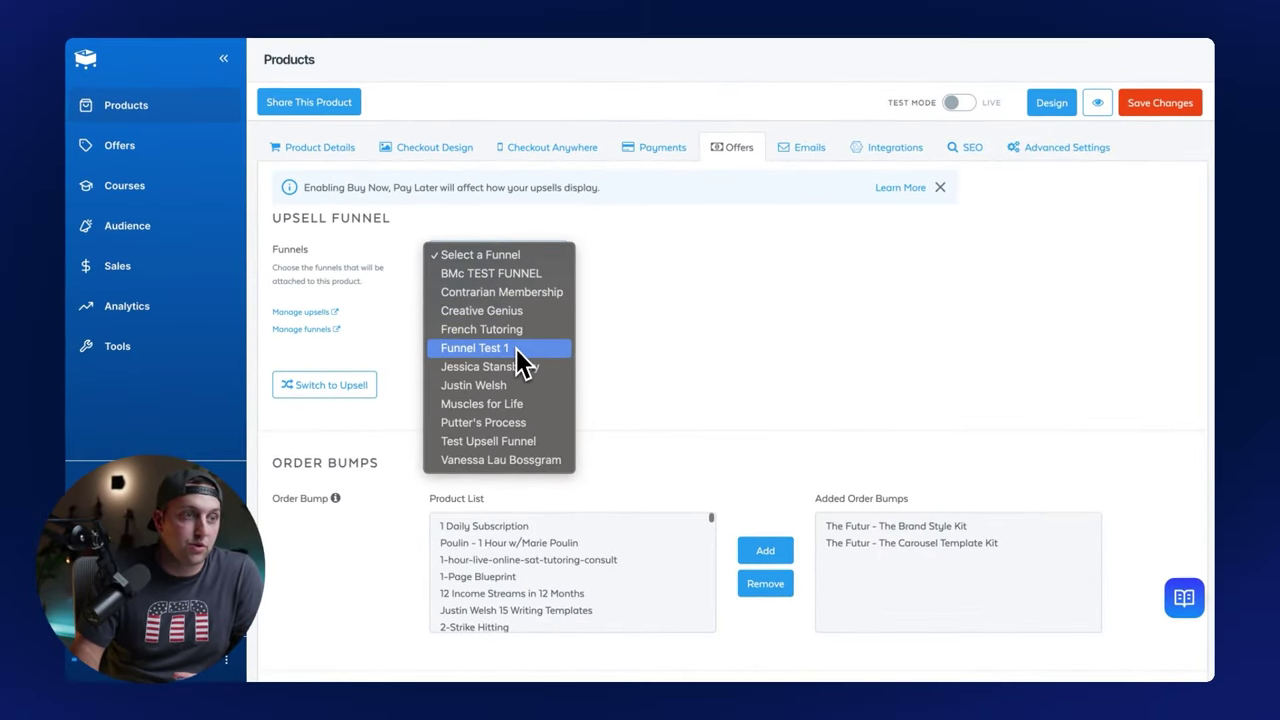
click(508, 440)
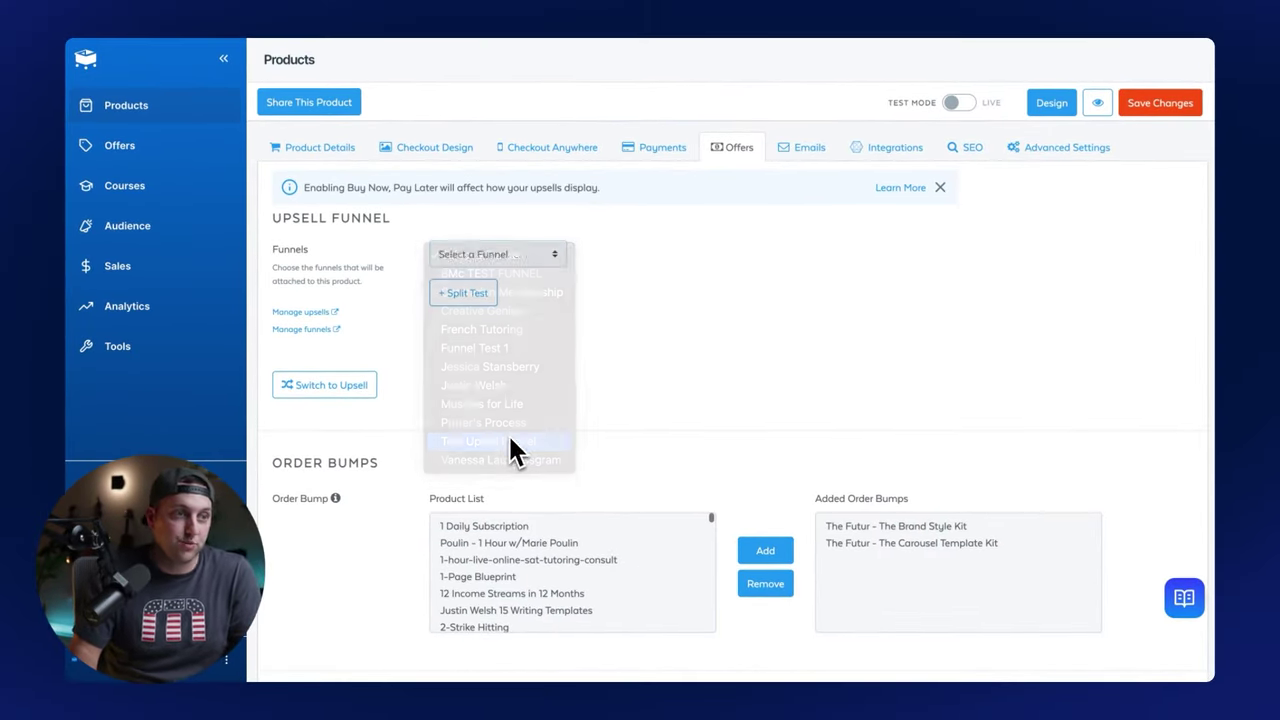
click(1128, 106)
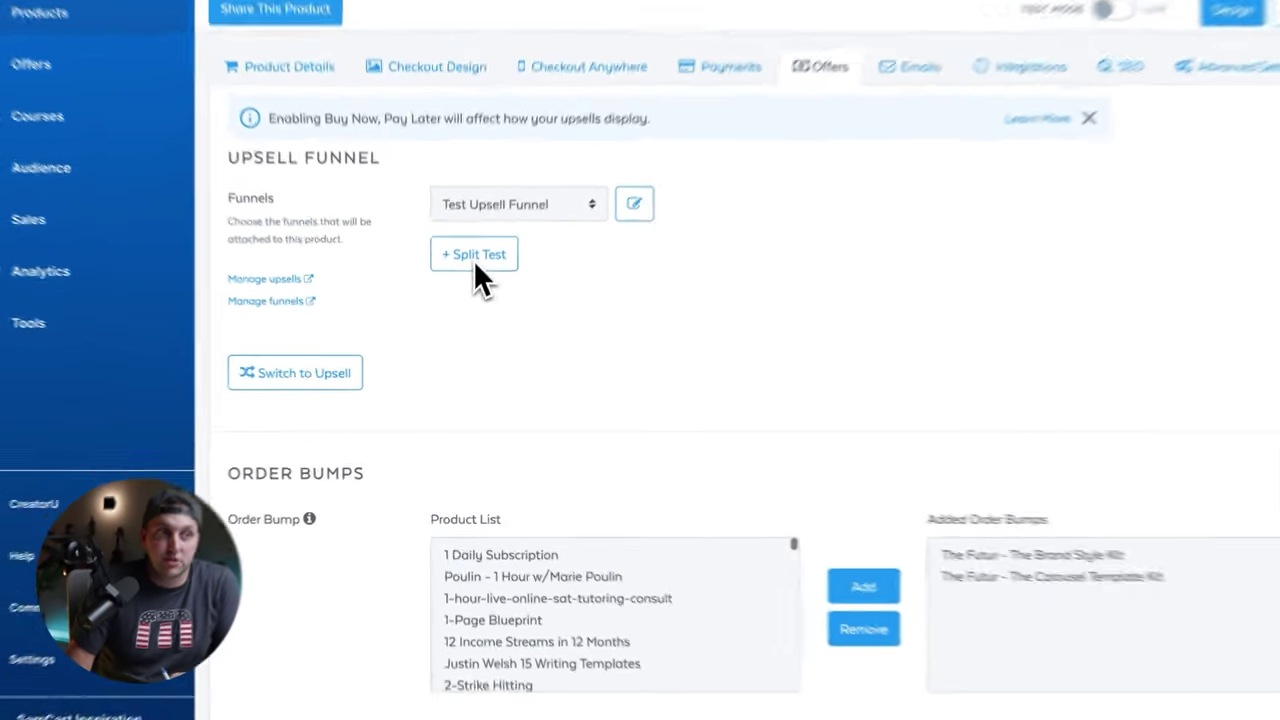
Add two split tests to the product's upsell funnel, using the French Tutoring and Putter's Process funnels
click(465, 294)
click(520, 287)
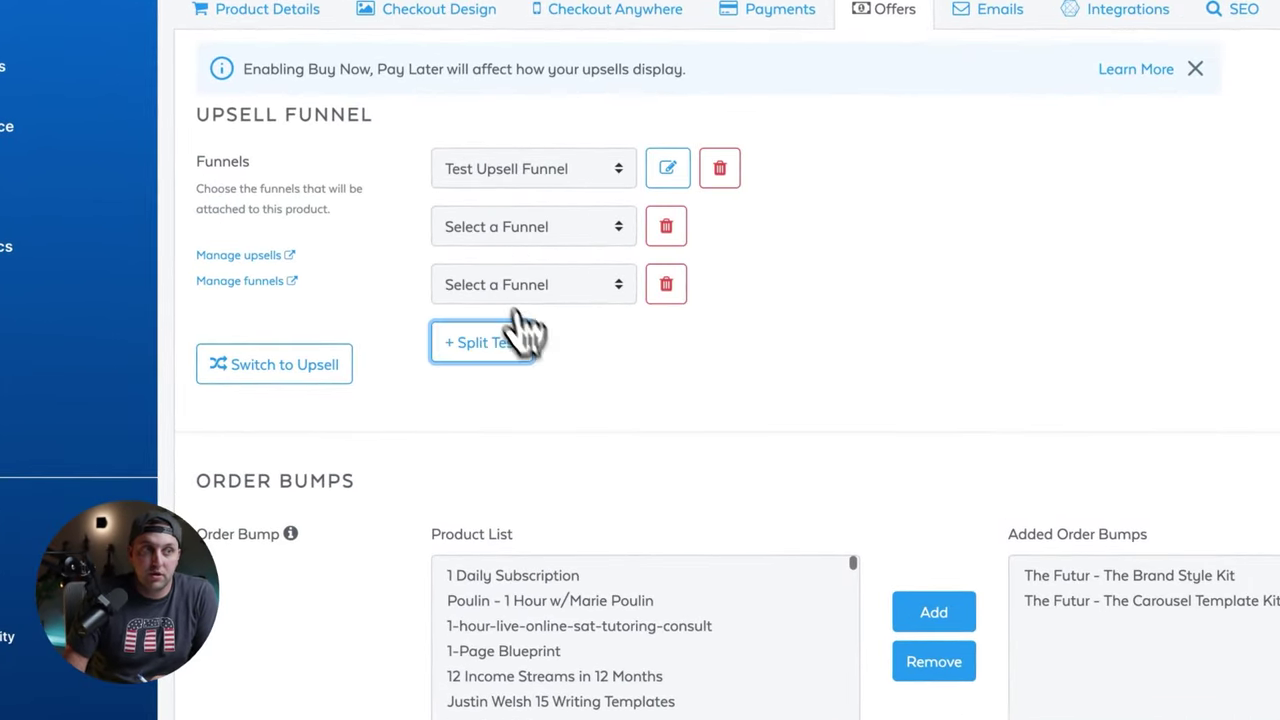
click(586, 240)
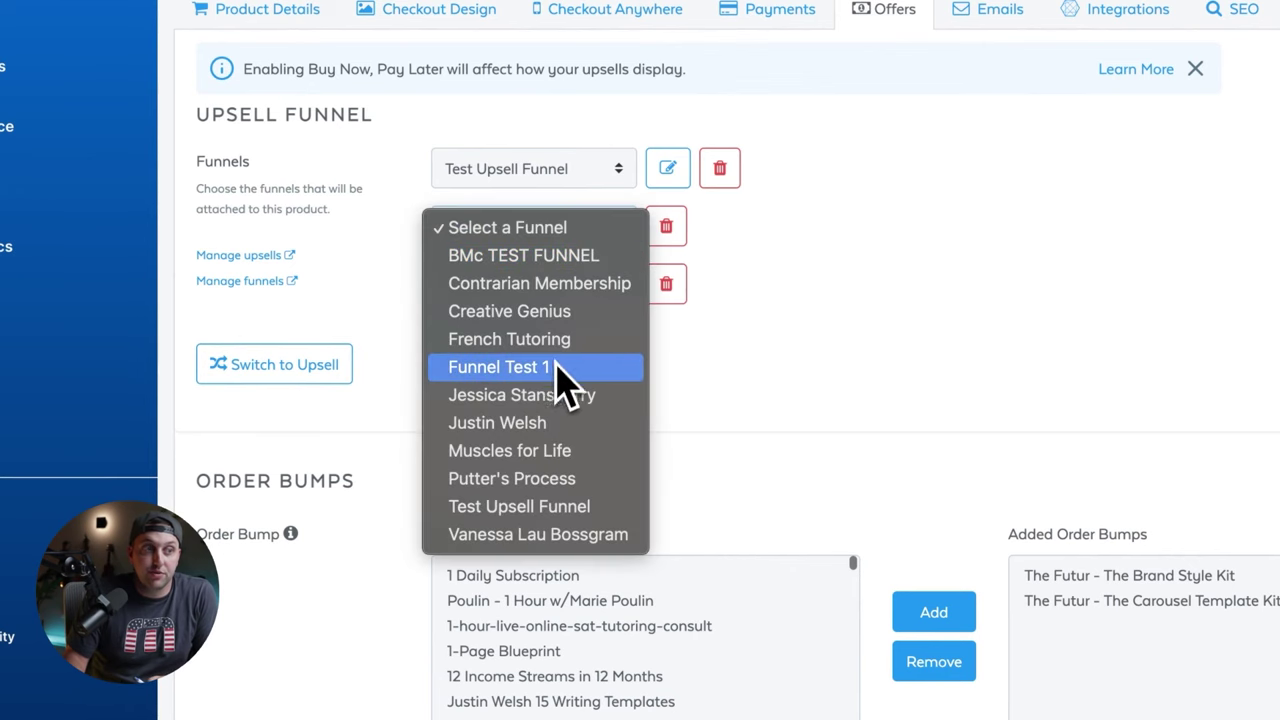
click(551, 345)
click(560, 288)
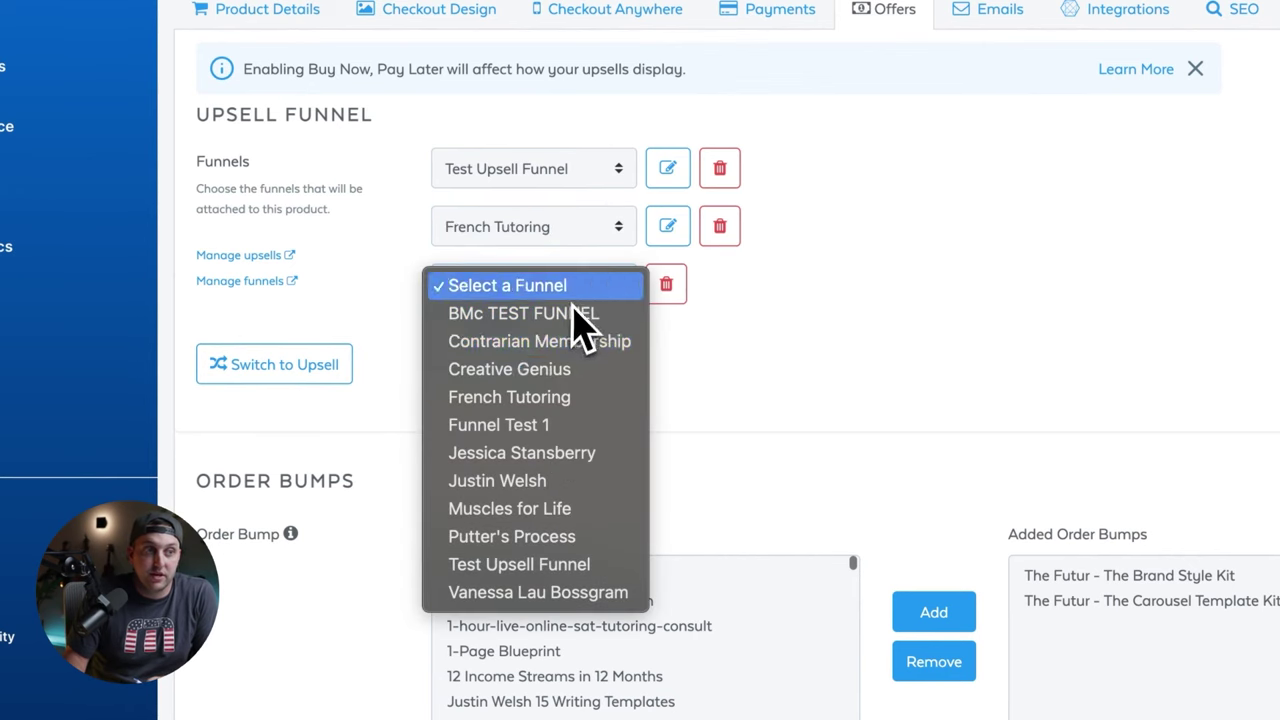
click(557, 533)
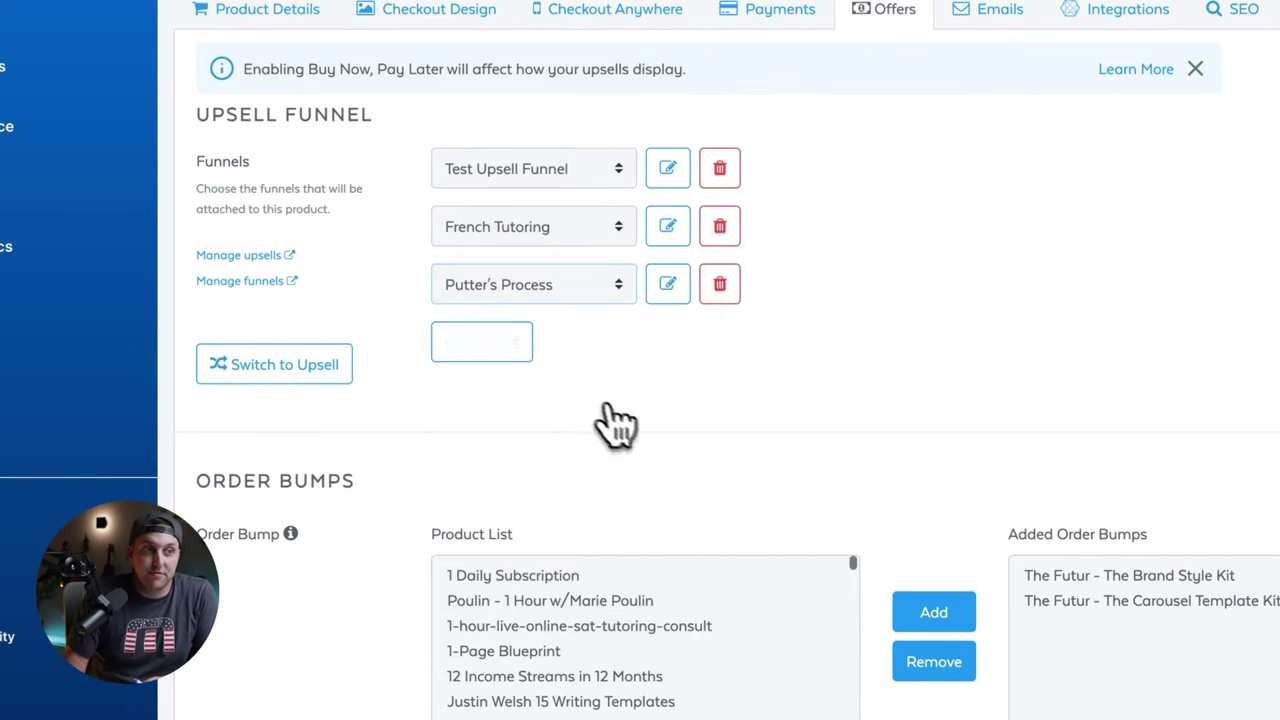
Save the three-funnel split test, remove the Putter's Process funnel from it and save the product again
click(512, 352)
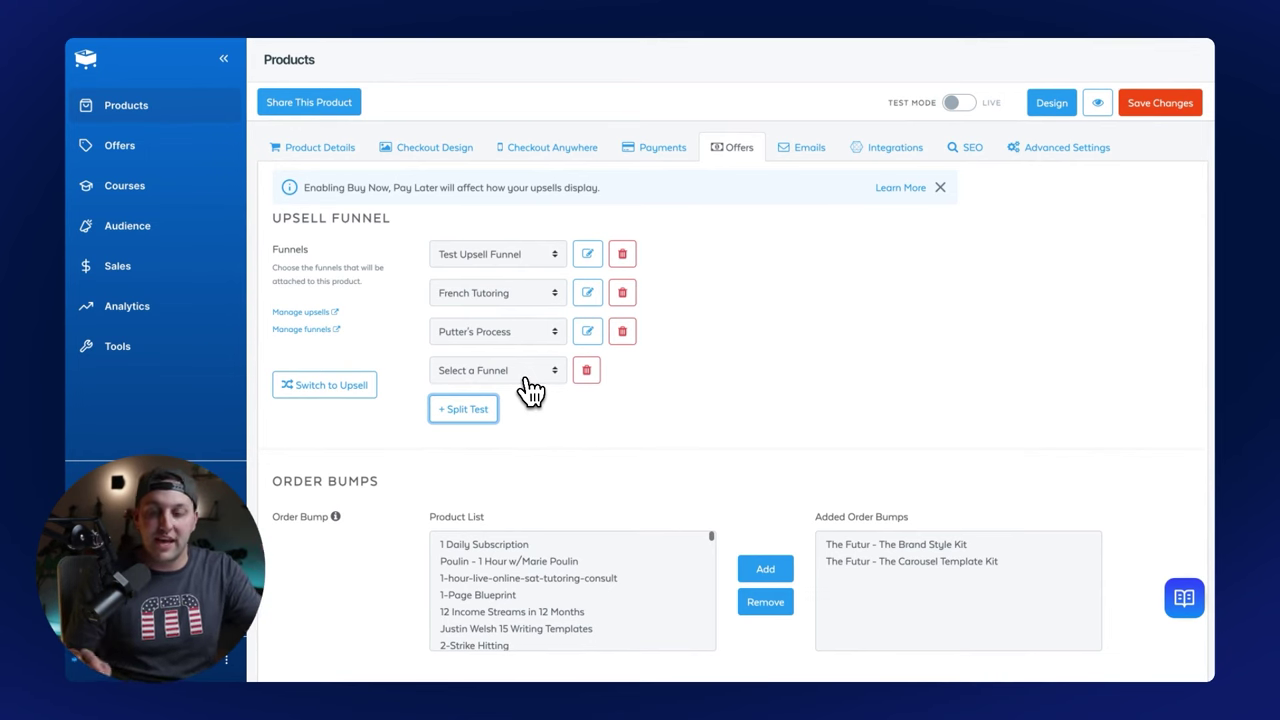
click(680, 364)
click(1150, 108)
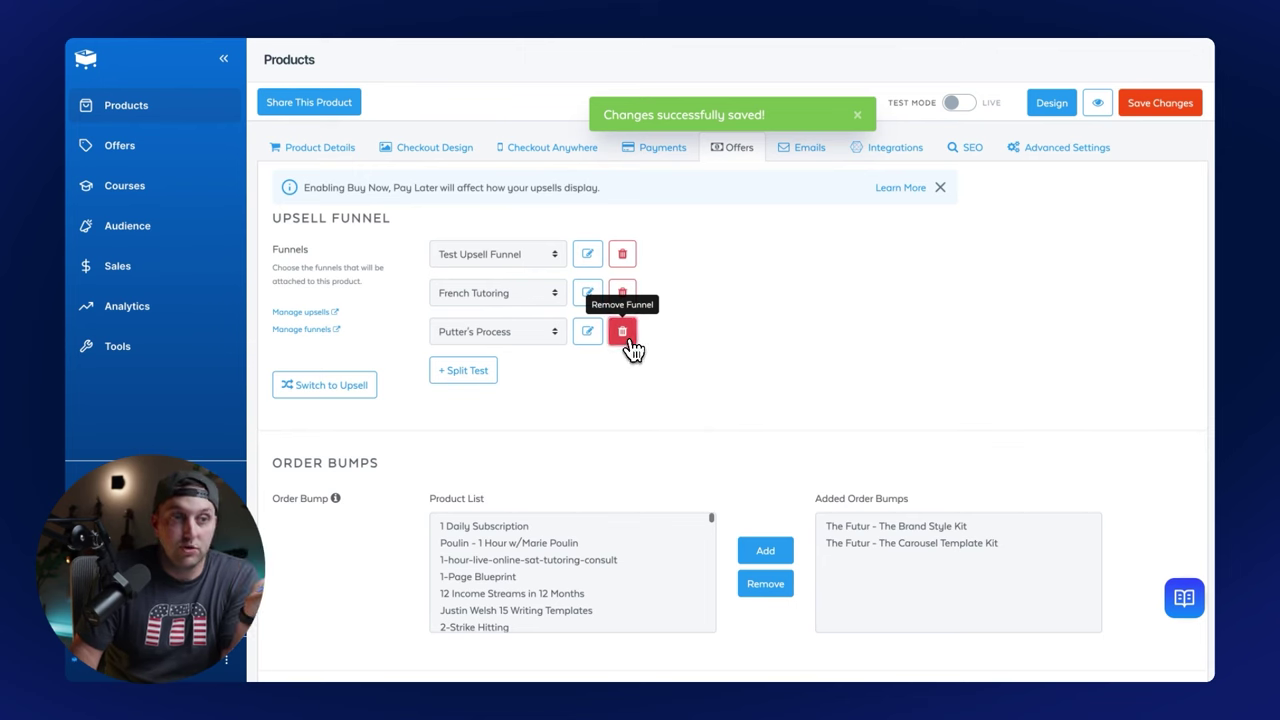
click(630, 342)
click(1150, 104)
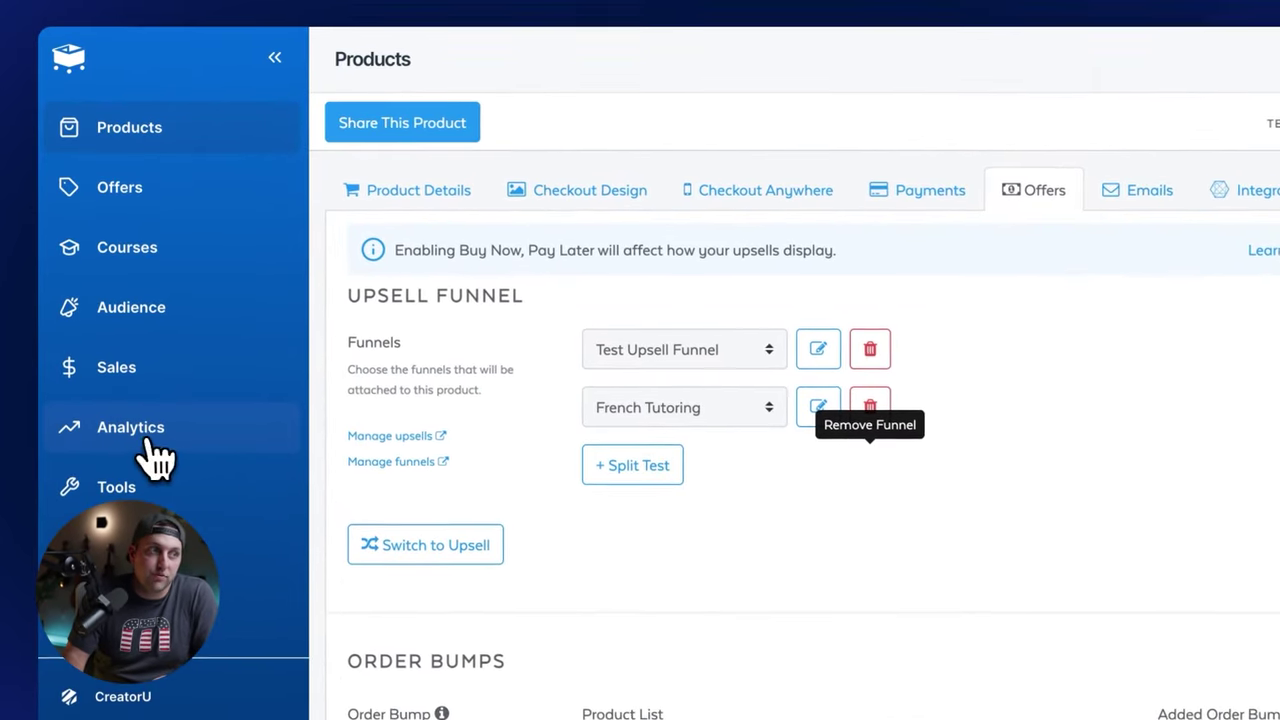
Open the upsell funnel report in the analytics and sort the funnels by views
click(148, 436)
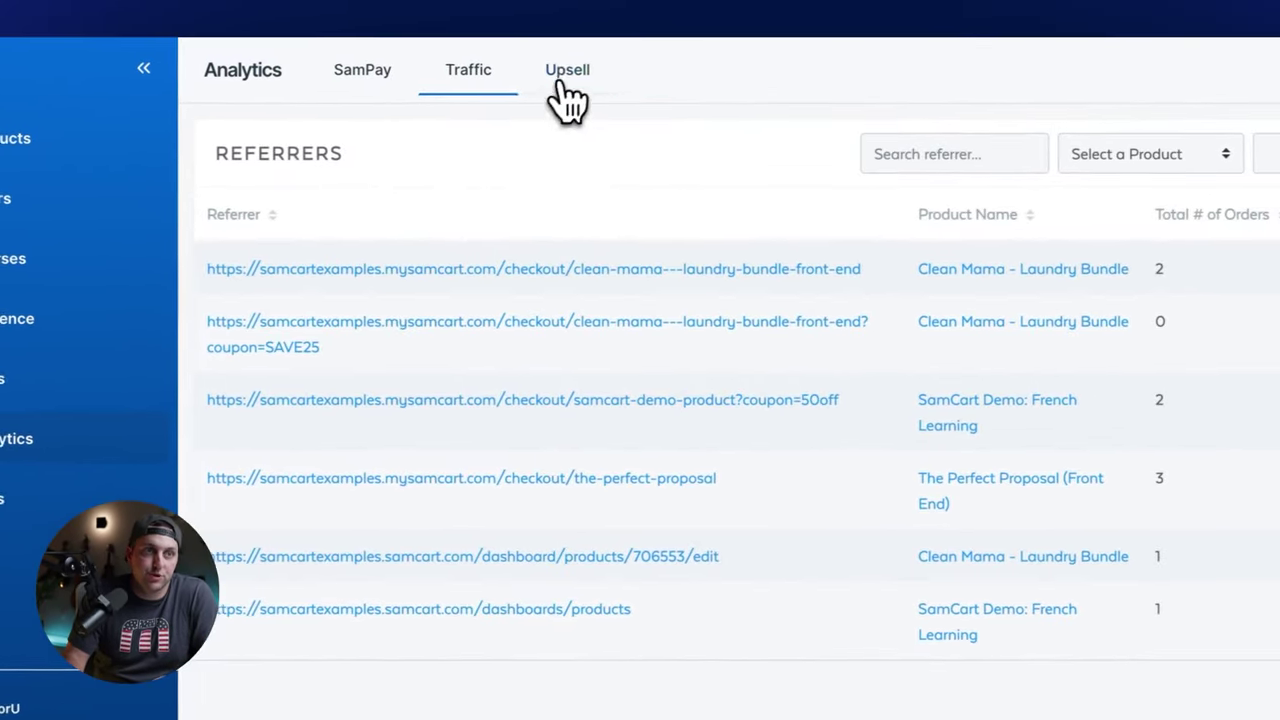
click(558, 88)
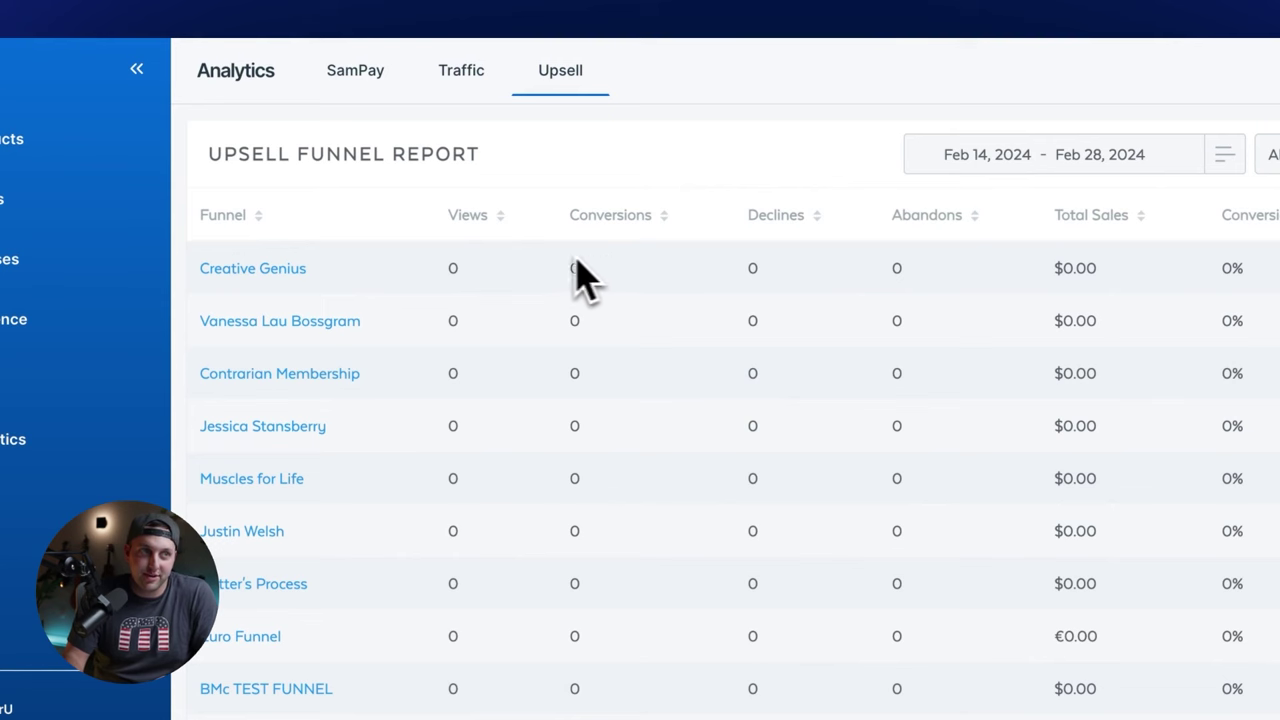
click(506, 224)
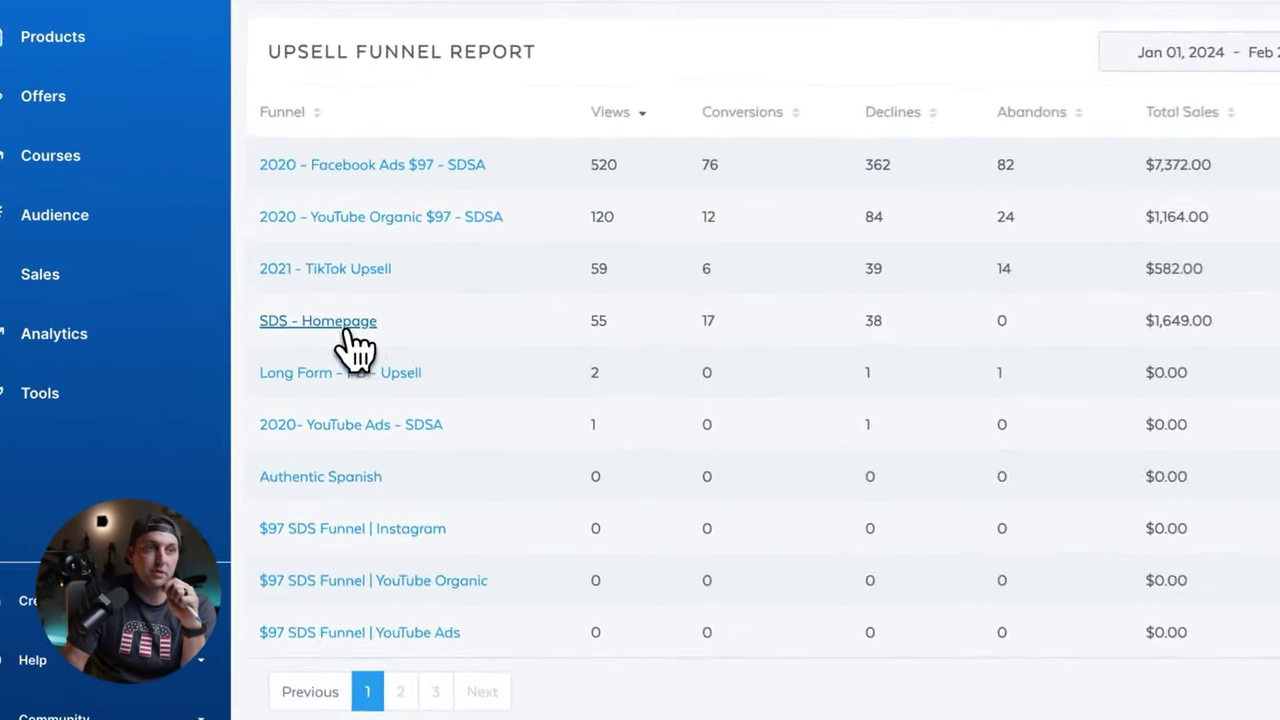
Examine the upsell report of the SDS - Homepage funnel, return to the funnel list and open another funnel's report
click(345, 328)
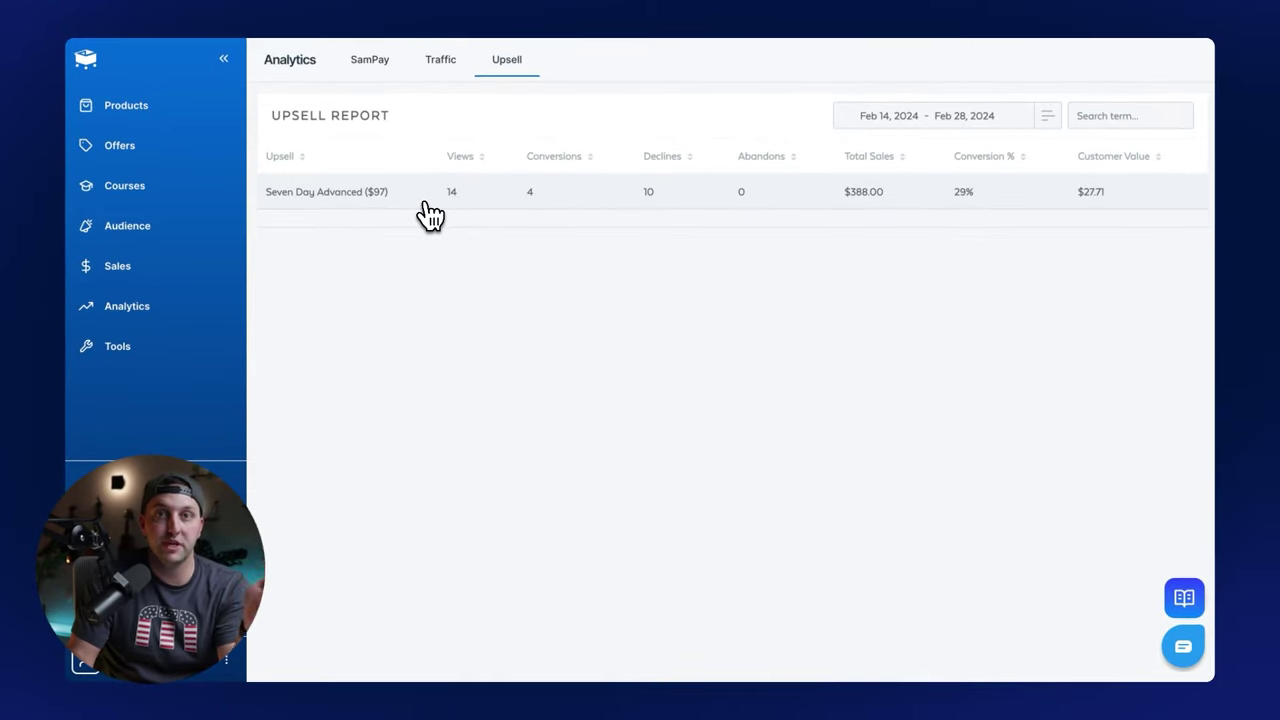
click(513, 72)
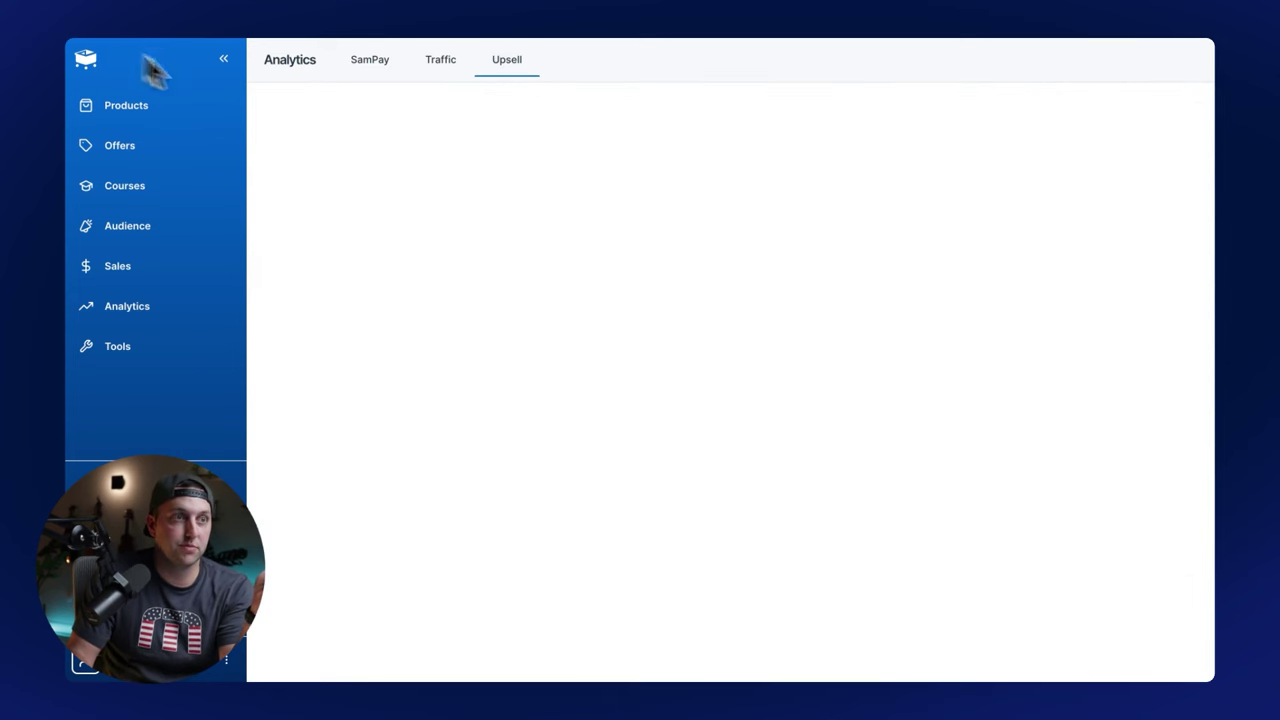
click(362, 297)
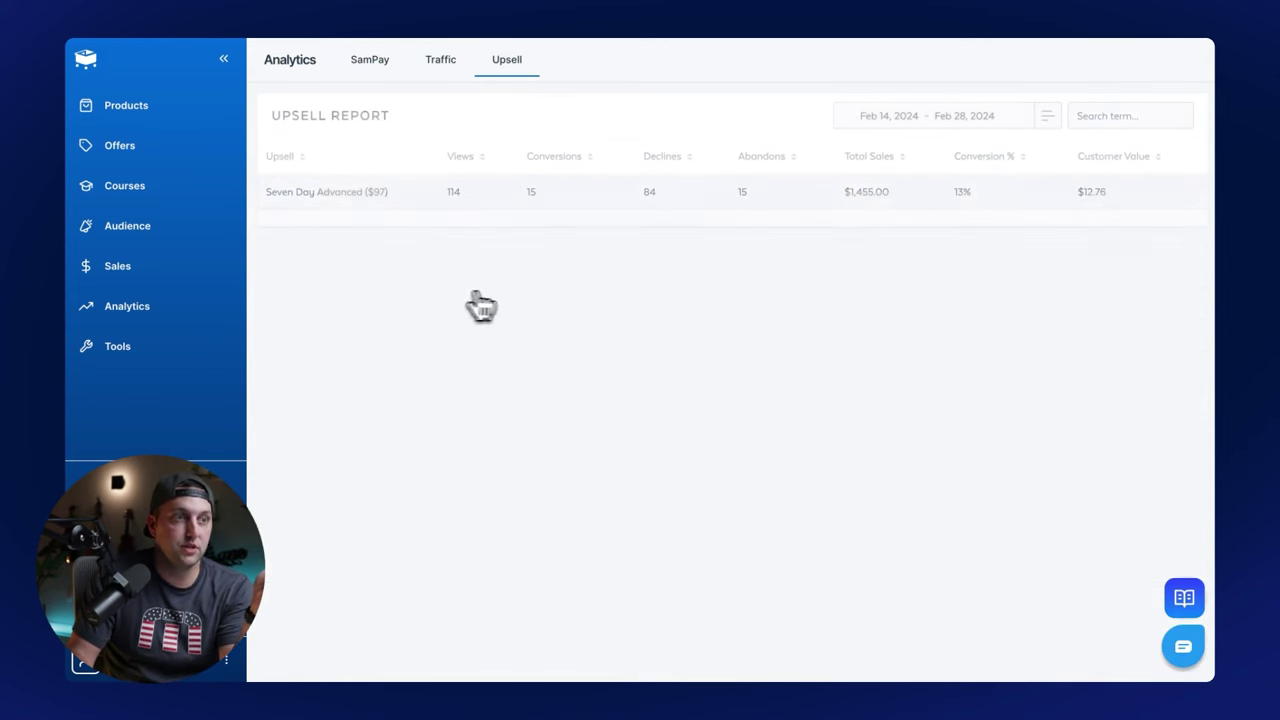